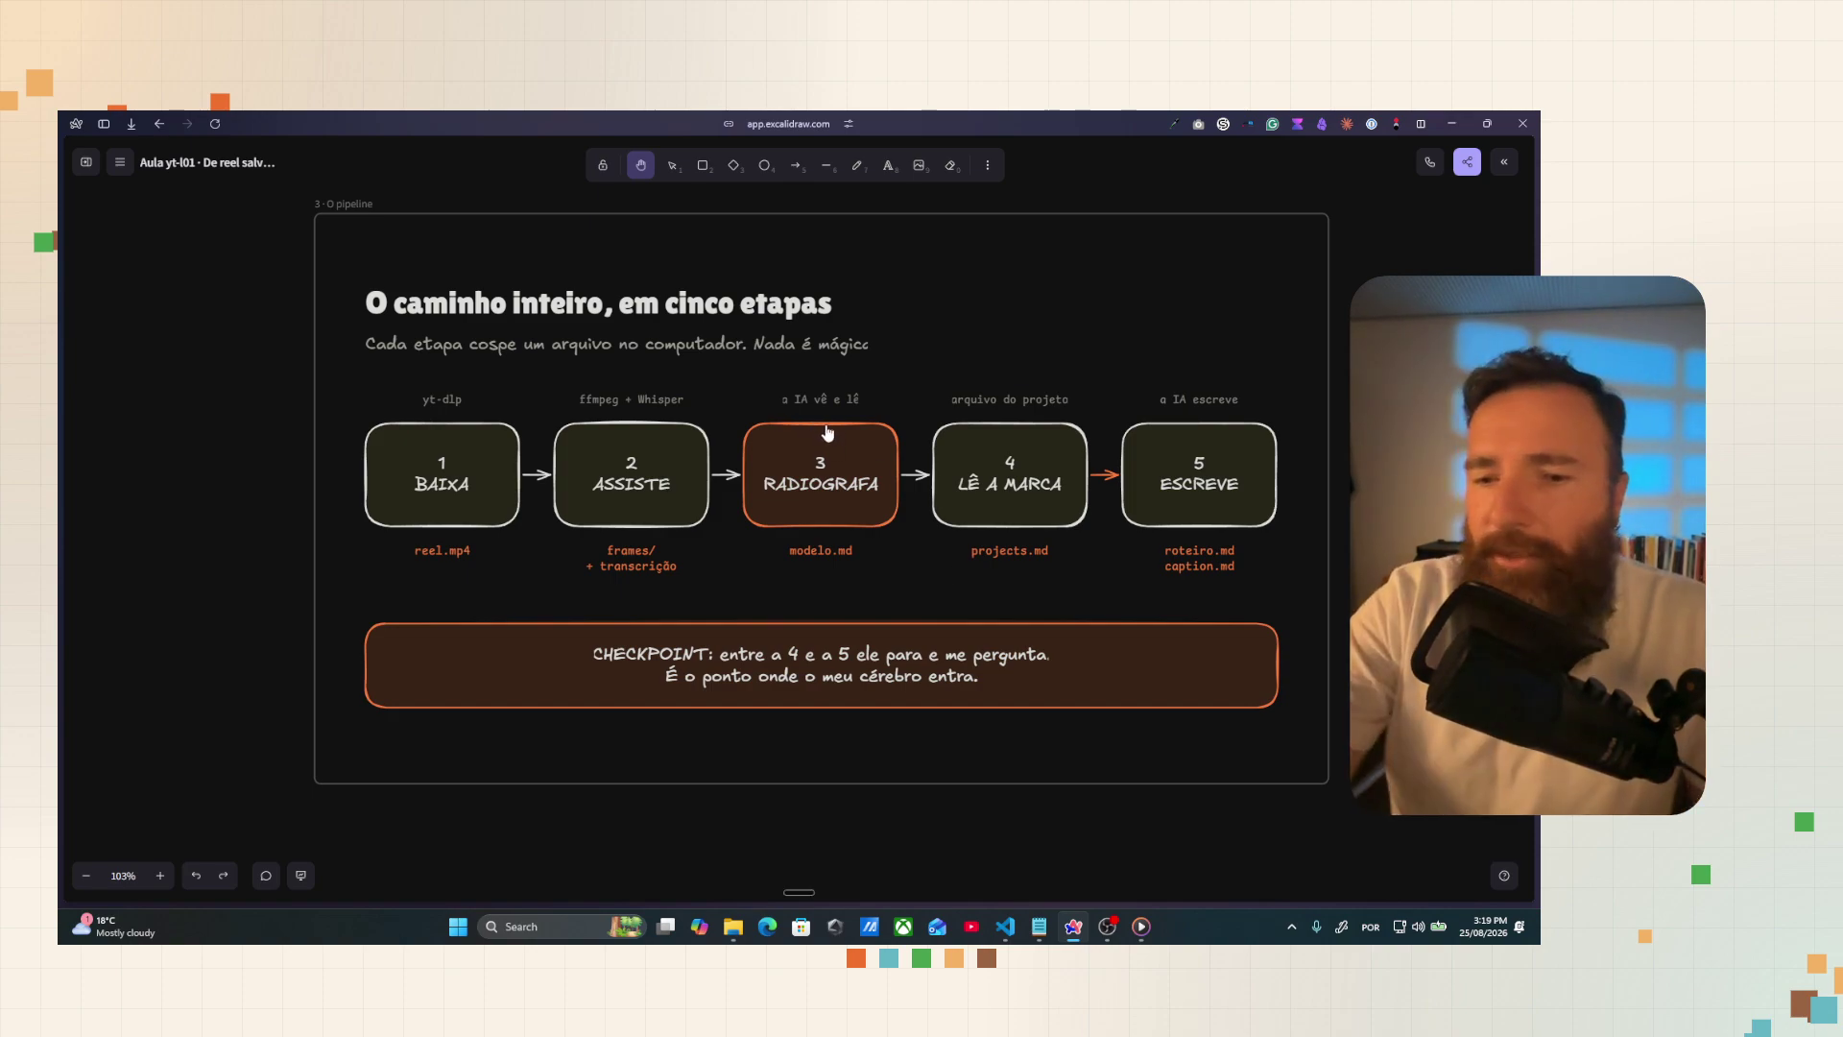
Step: Mark the RADIOGRAFA stage and the CHECKPOINT box on the pipeline slide with temporary laser pointer strokes
key("k")
mouse_move(853, 411)
left_mouse_down()
mouse_move(848, 558)
mouse_move(801, 609)
left_mouse_up()
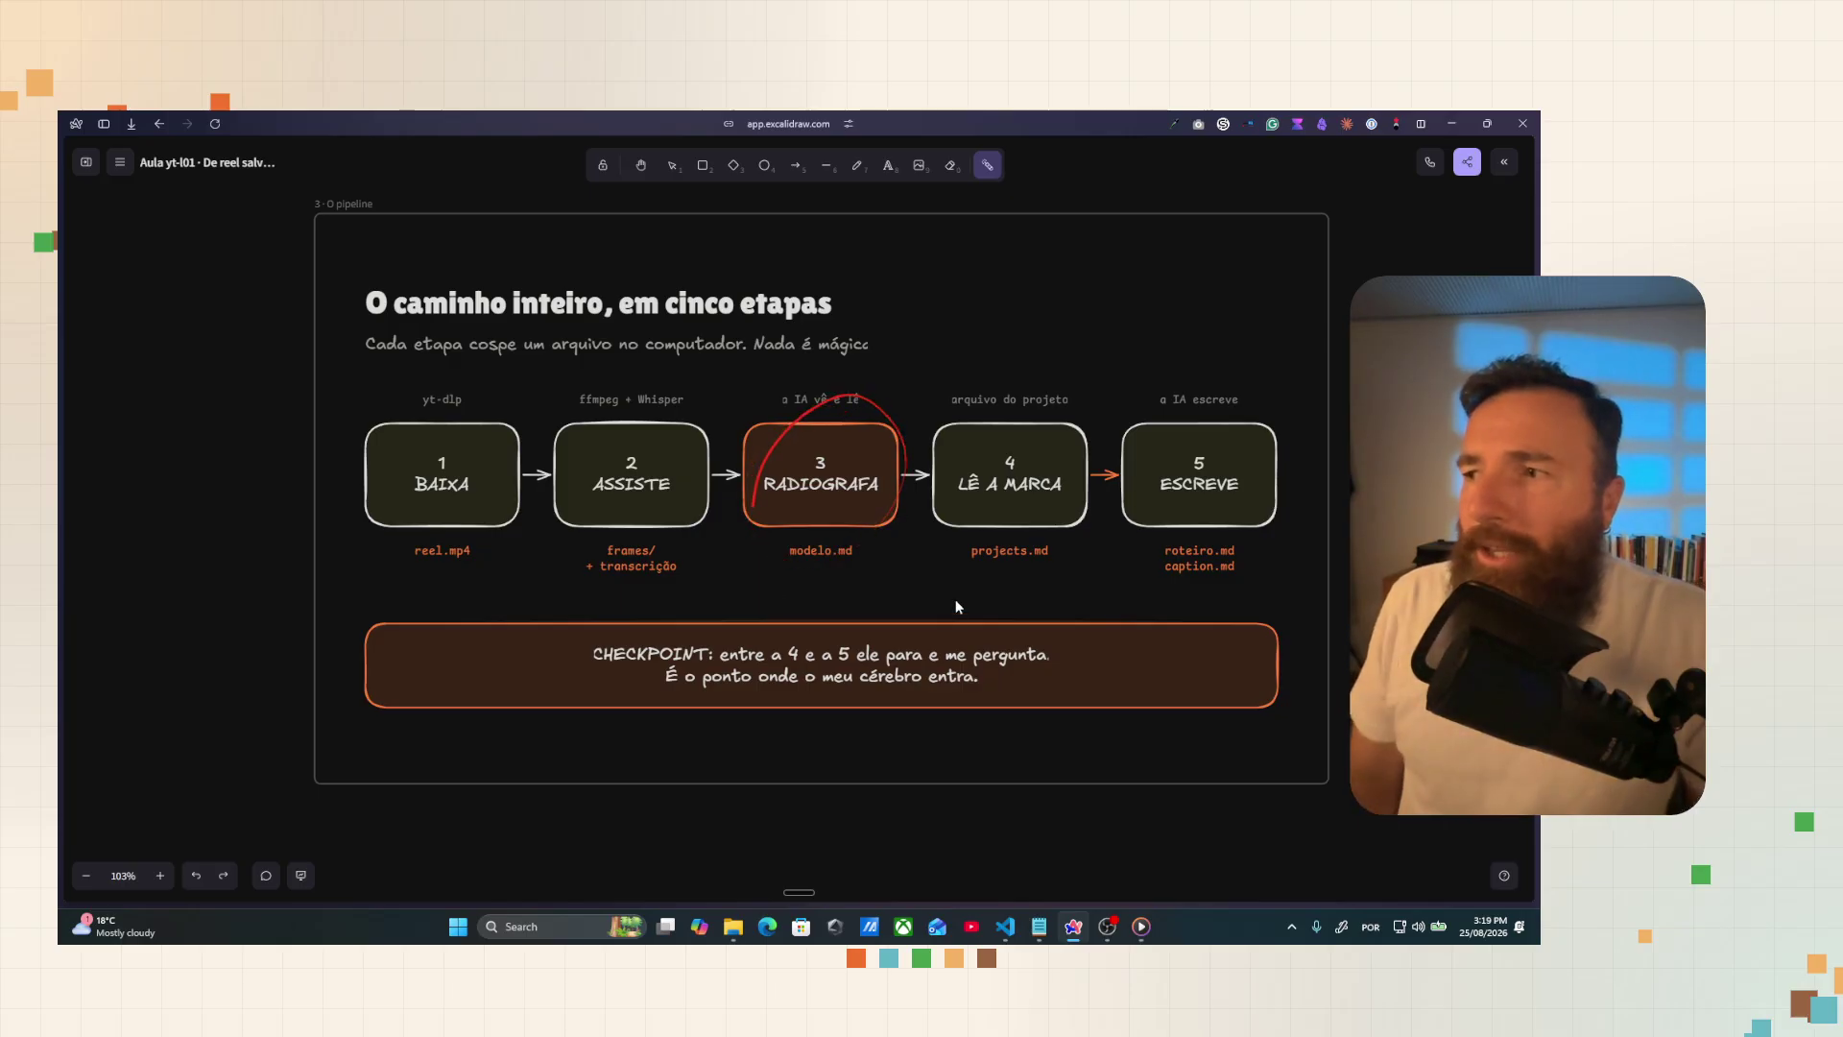
mouse_move(831, 369)
left_mouse_down()
mouse_move(786, 578)
mouse_move(912, 432)
mouse_move(911, 557)
mouse_move(841, 375)
mouse_move(832, 572)
mouse_move(764, 576)
mouse_move(896, 596)
left_mouse_up()
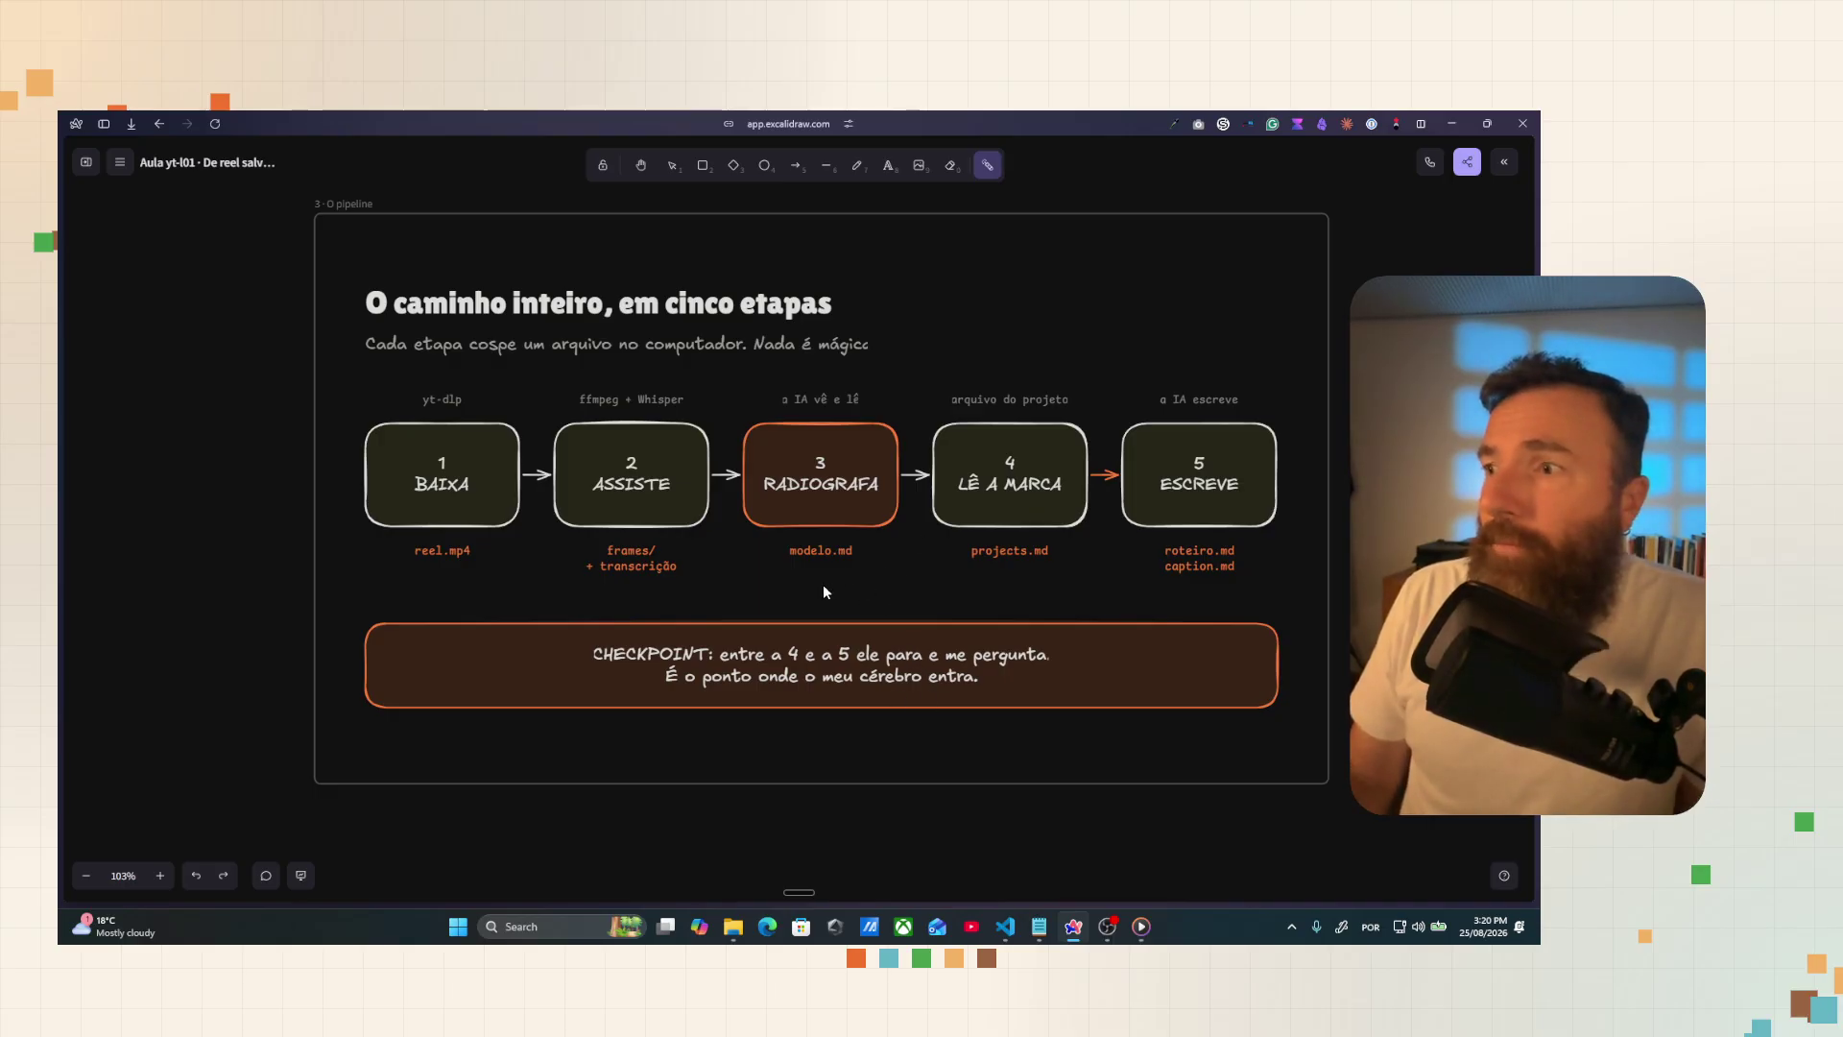
mouse_move(657, 597)
left_mouse_down()
mouse_move(549, 678)
mouse_move(677, 763)
left_mouse_up()
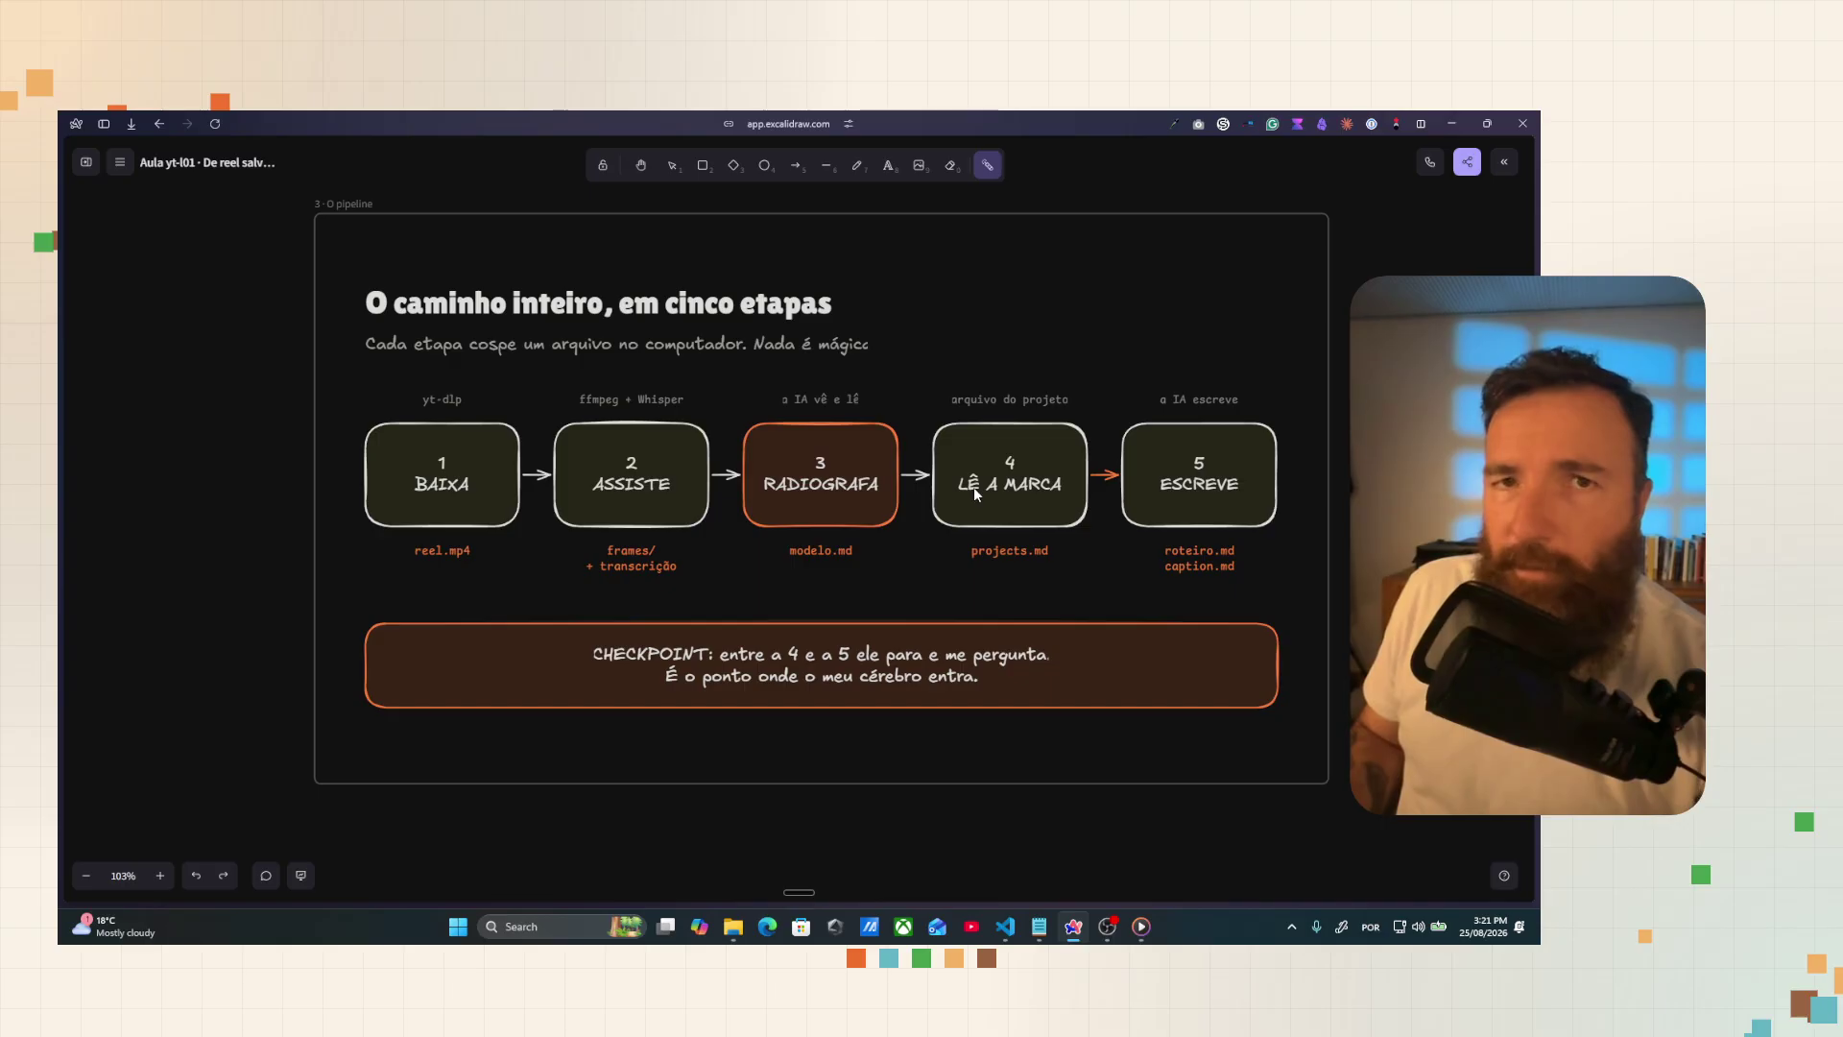
Step: Switch to the open Instagram profile, open the "Smart V.S Dumb Guy Getting a Viral Video" reel and copy its link
mouse_move(65, 528)
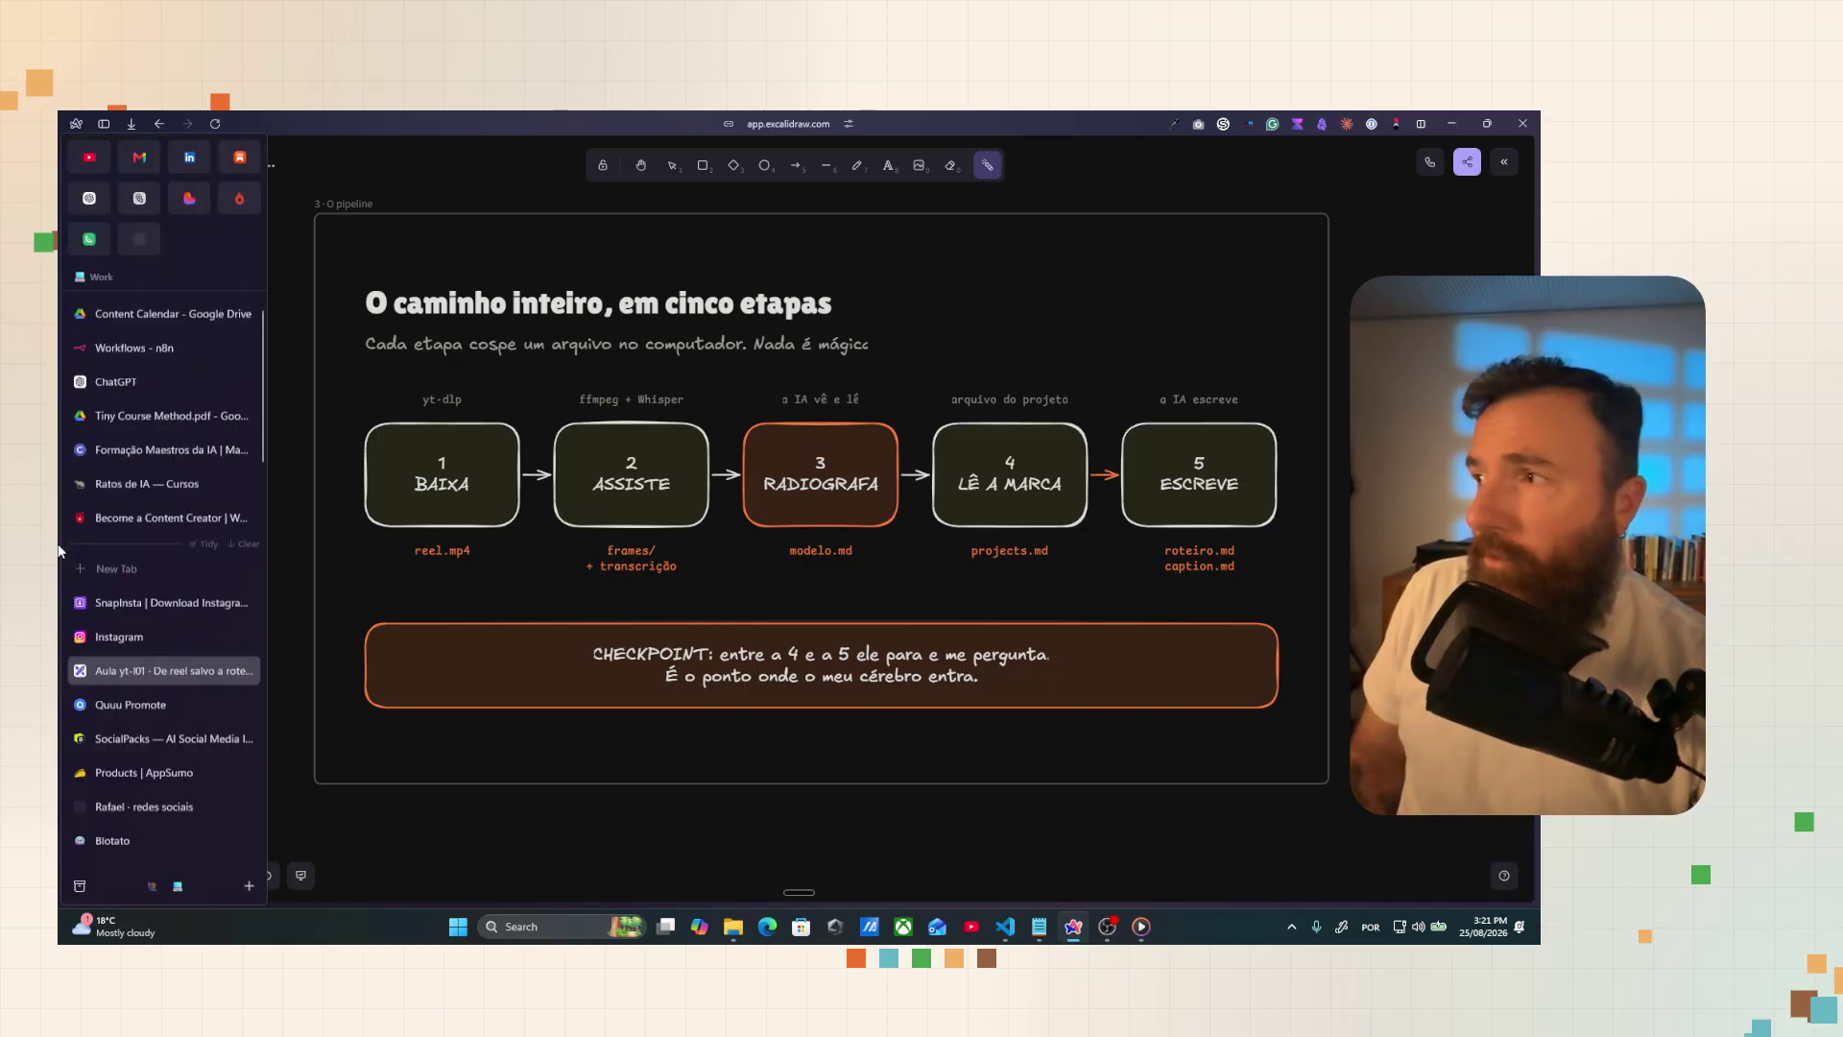
left_click(142, 636)
scroll(766, 483, "up", 3)
scroll(765, 483, "up", 5)
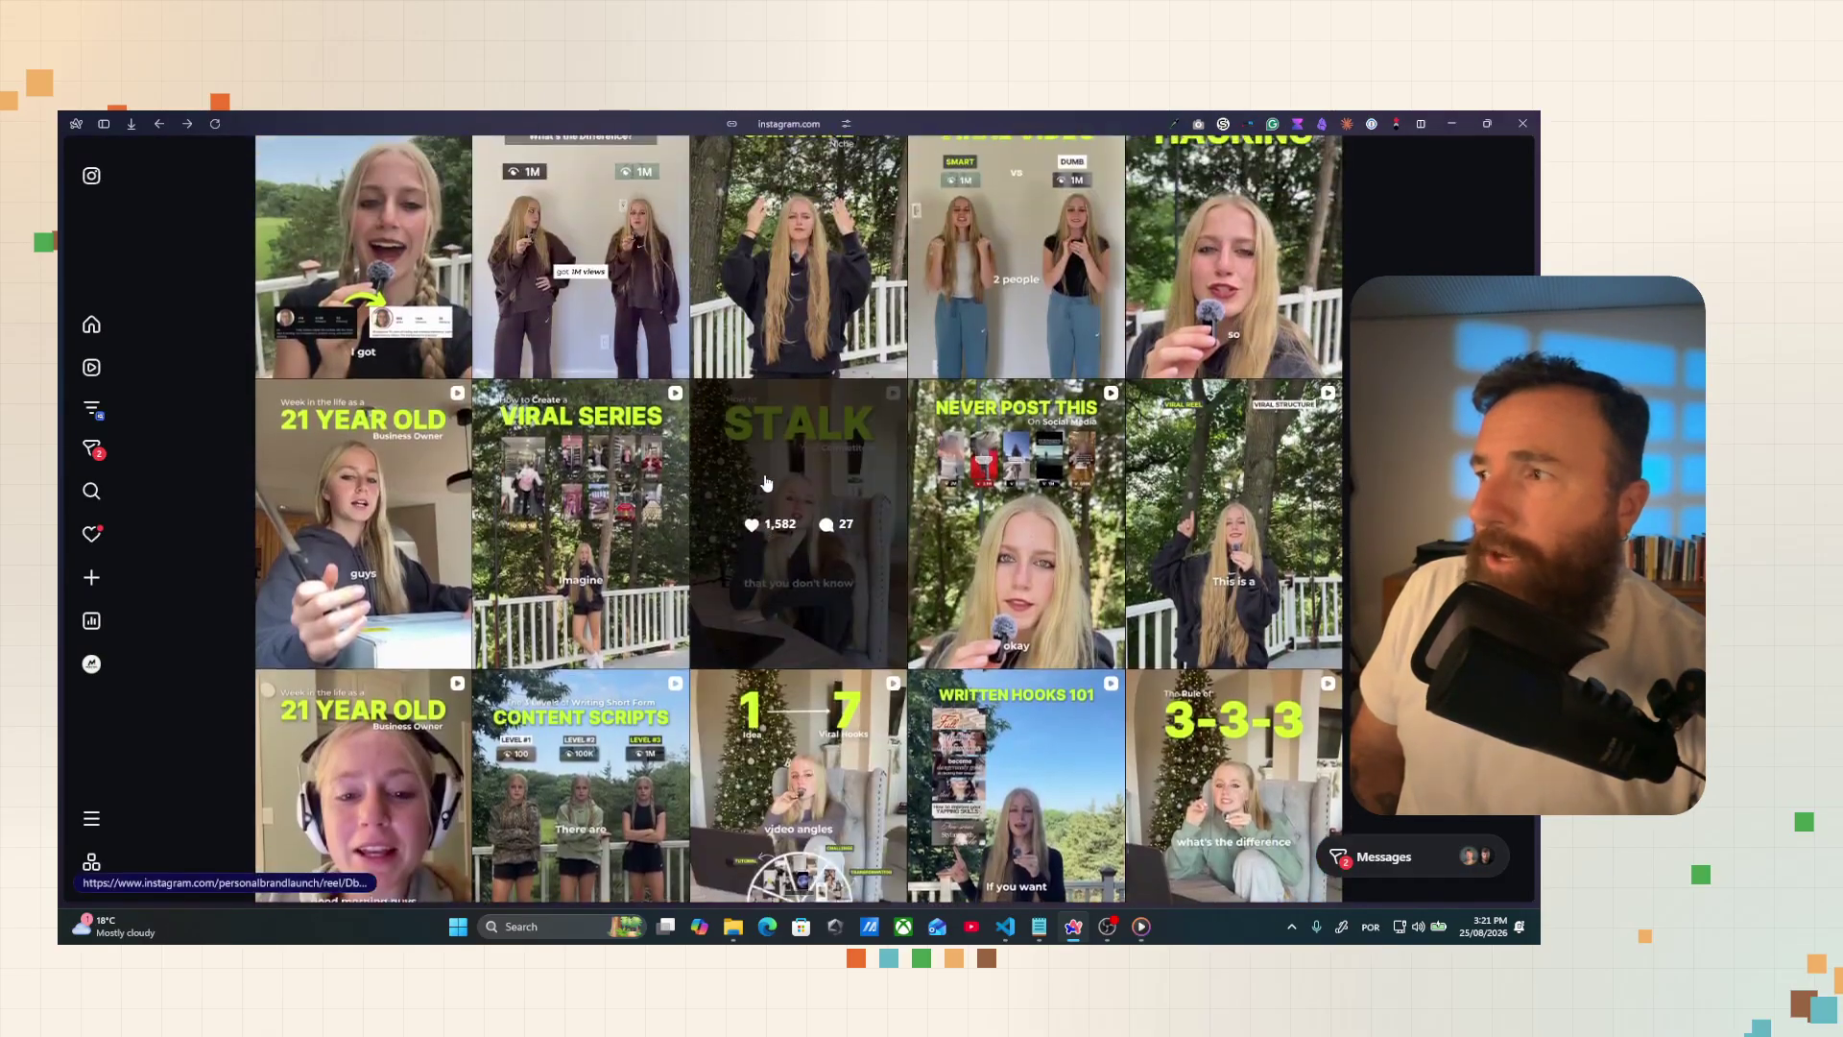
scroll(765, 483, "up", 3)
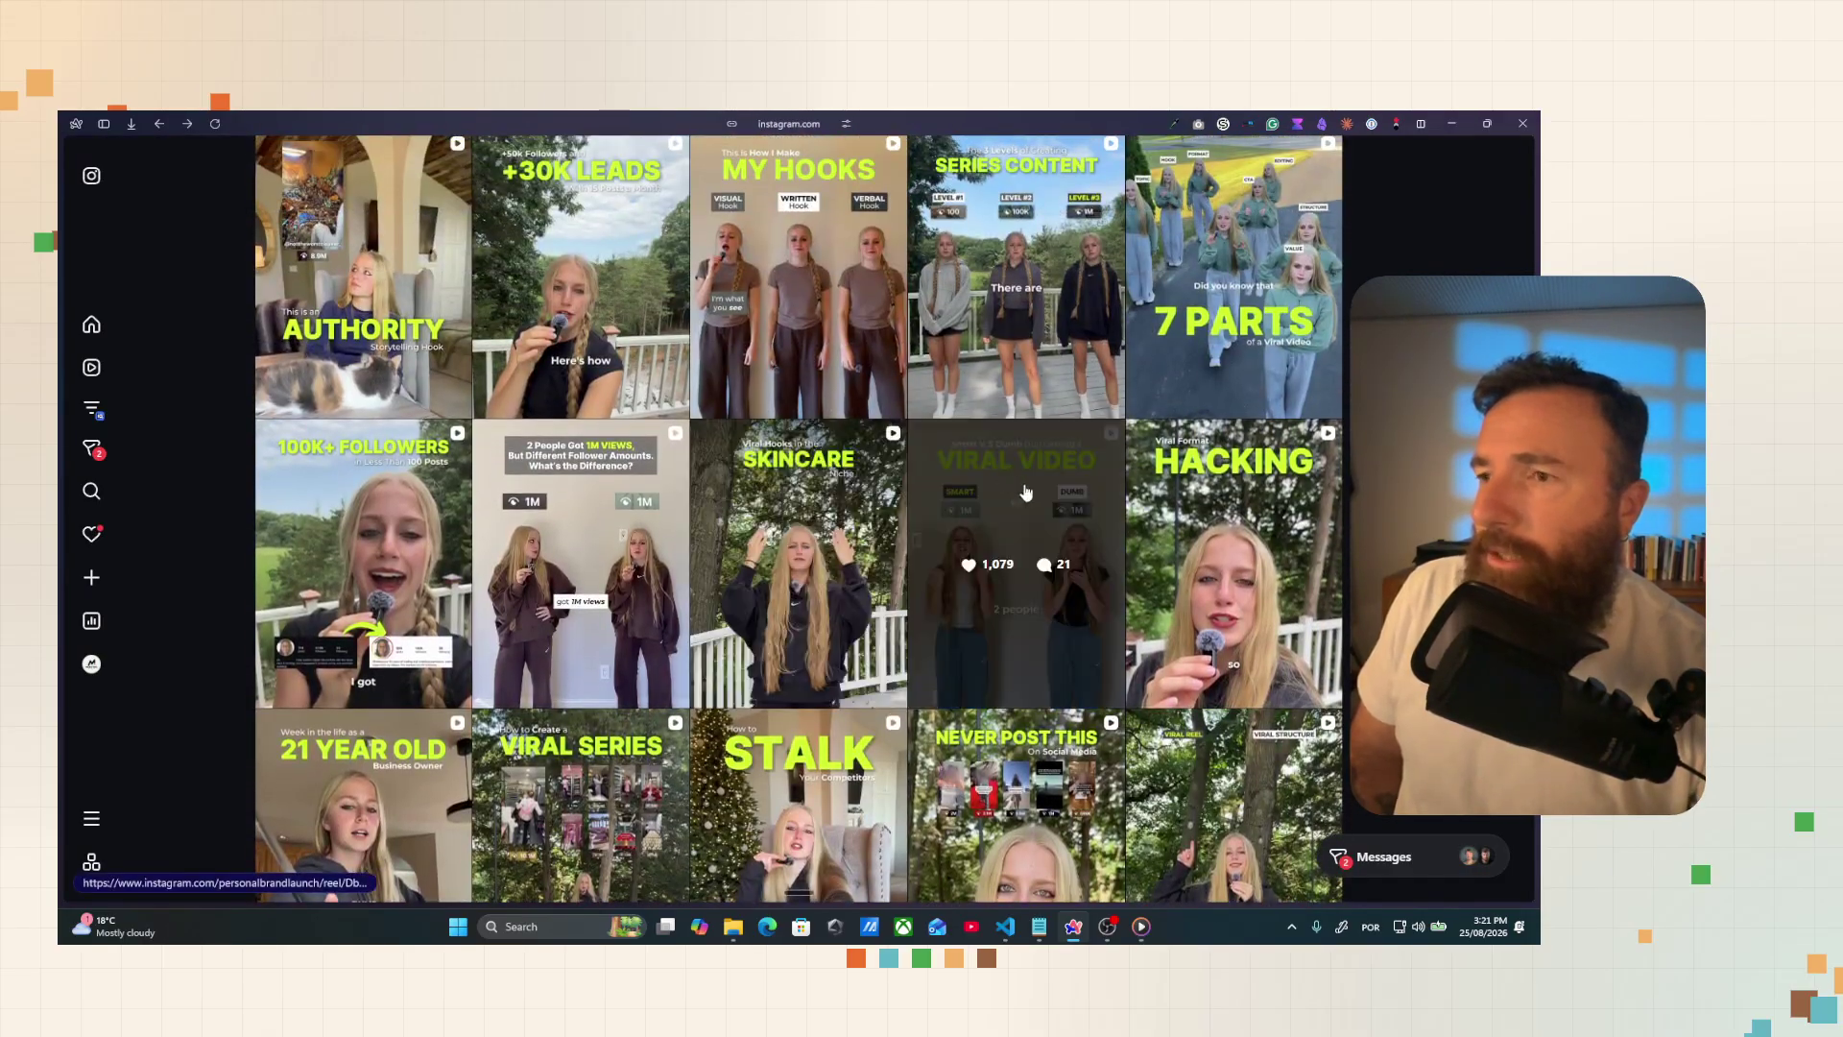
left_click(994, 512)
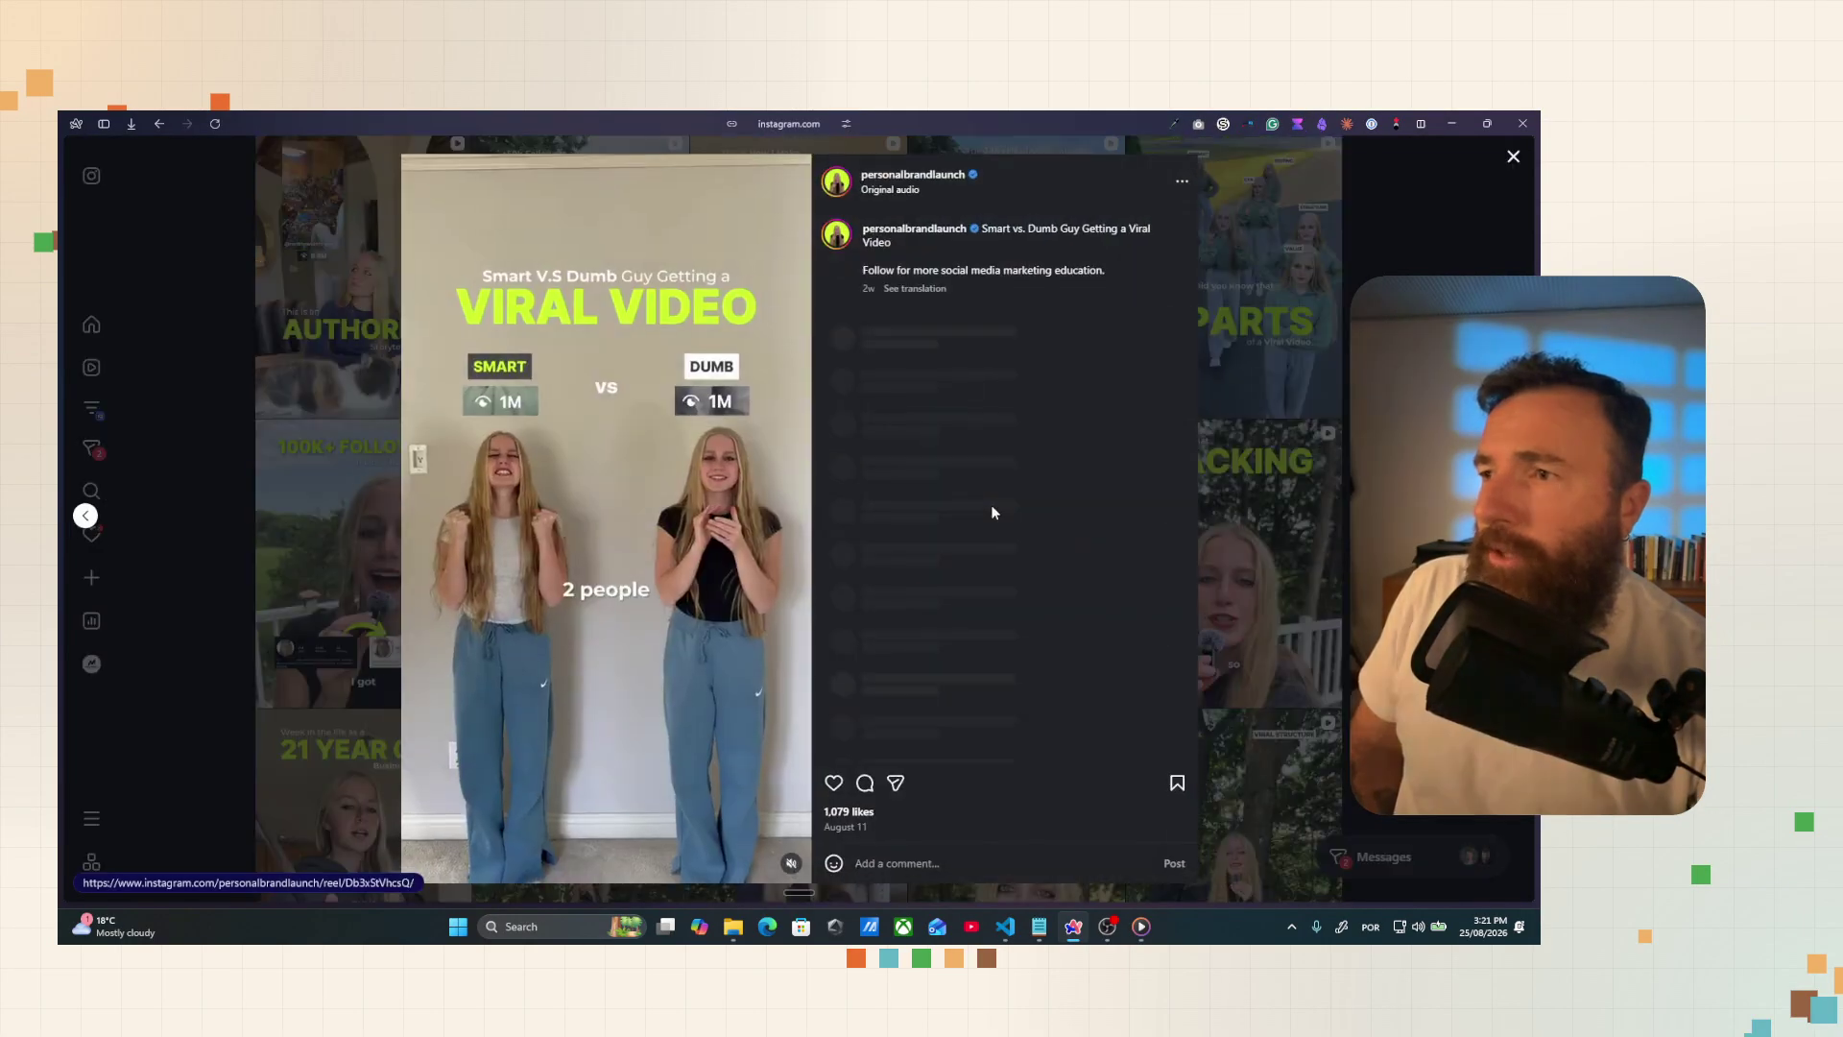
left_click(1182, 180)
left_click(810, 509)
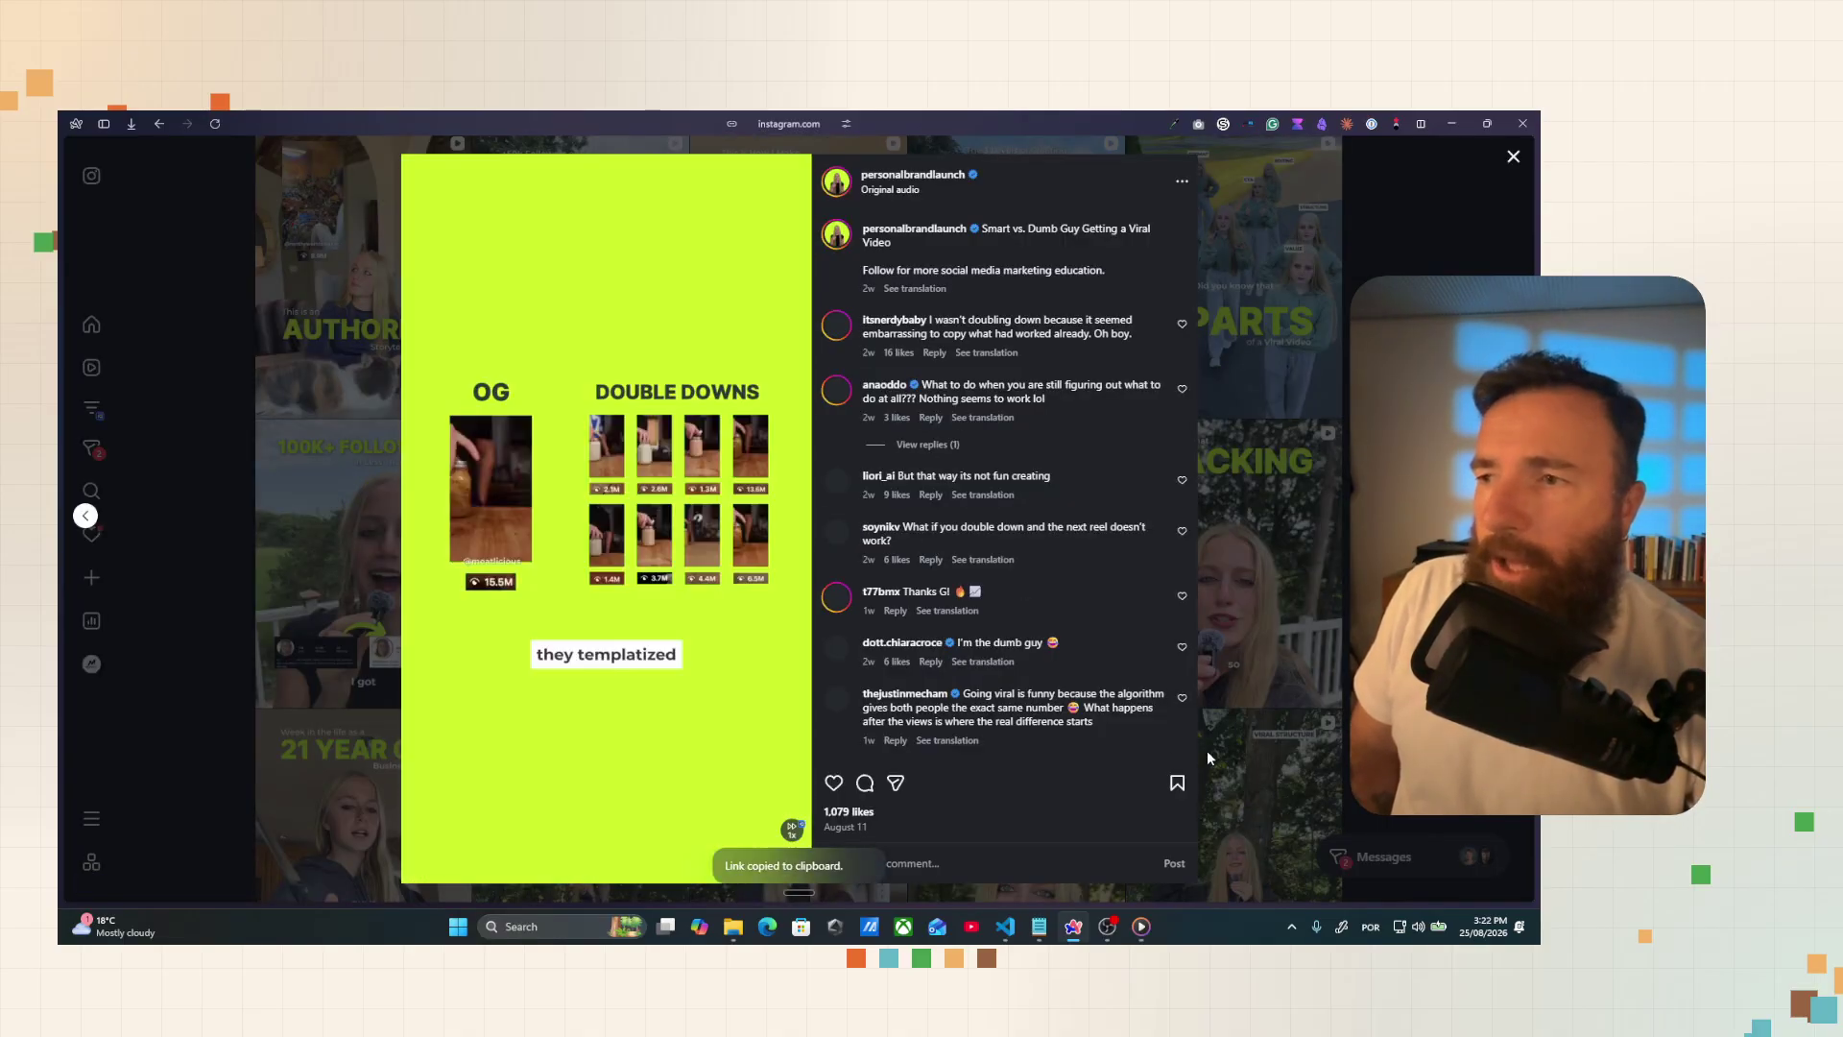
Step: Switch to VS Code, start a new Claude Code session and enter the /modelar-reel command in the prompt
key("alt+Tab")
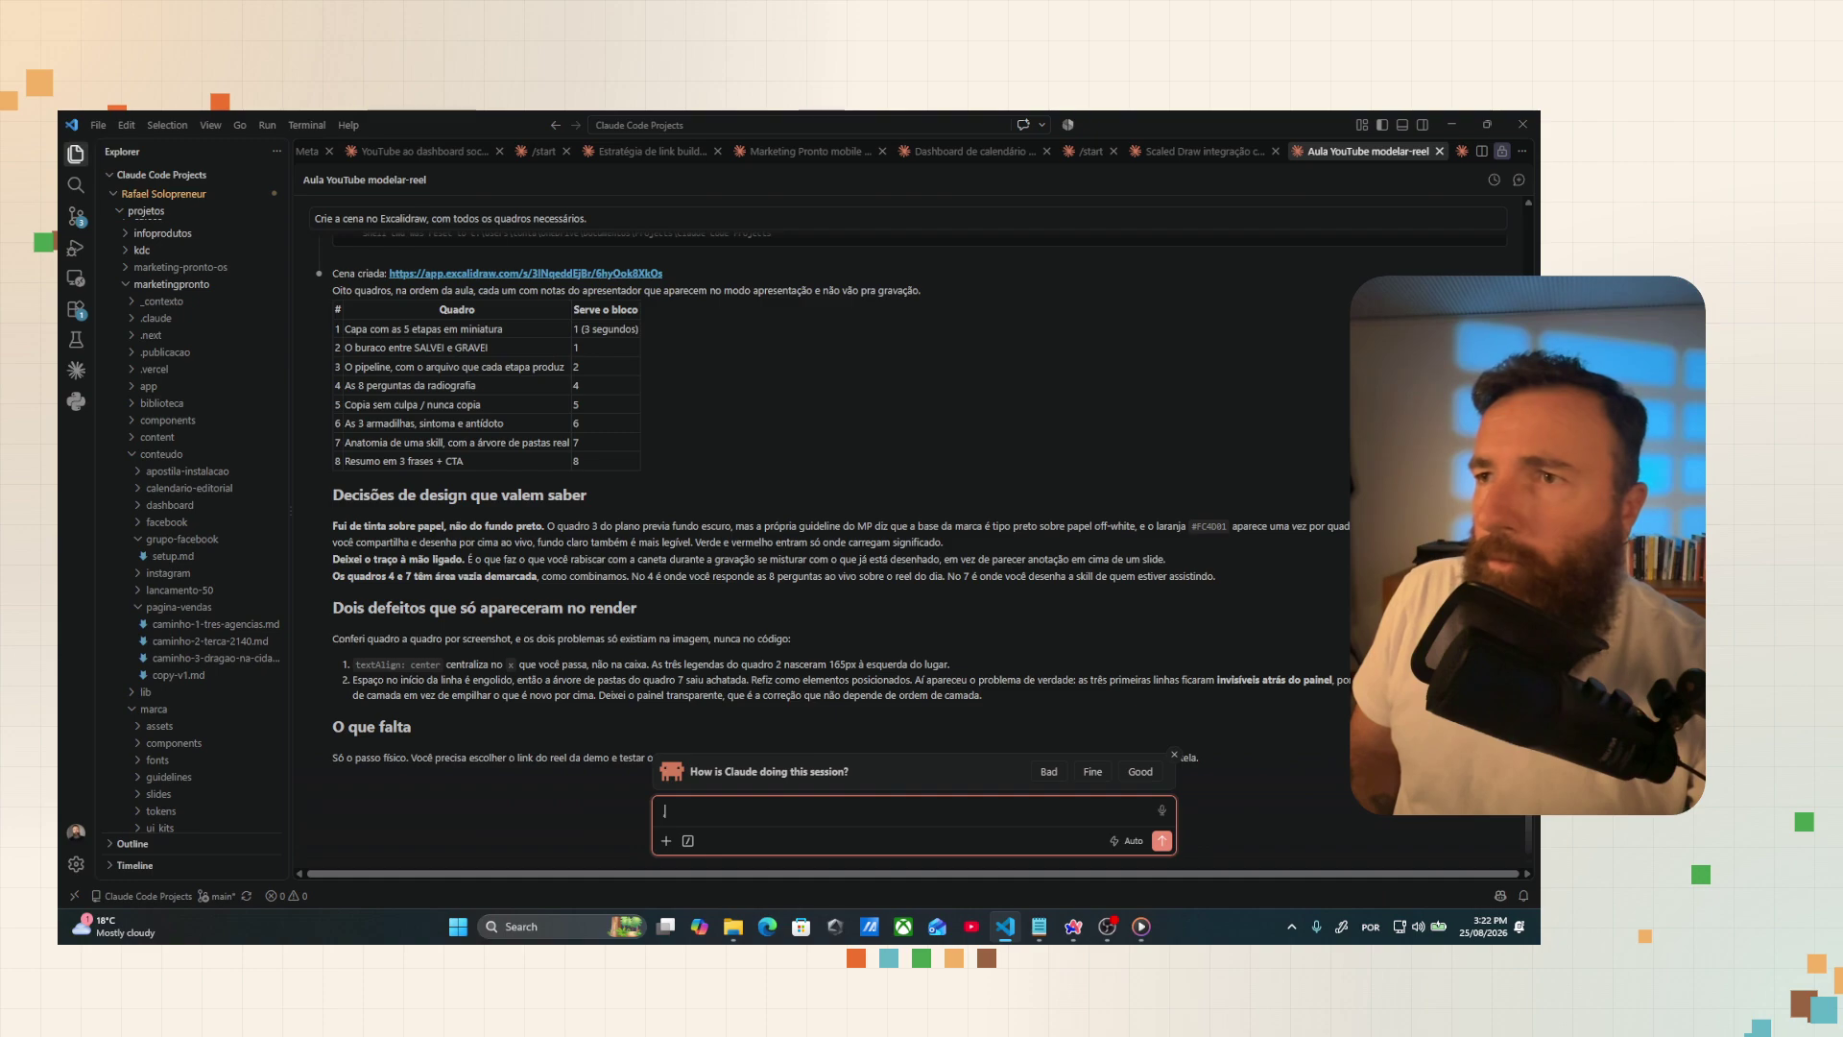
left_click(1460, 152)
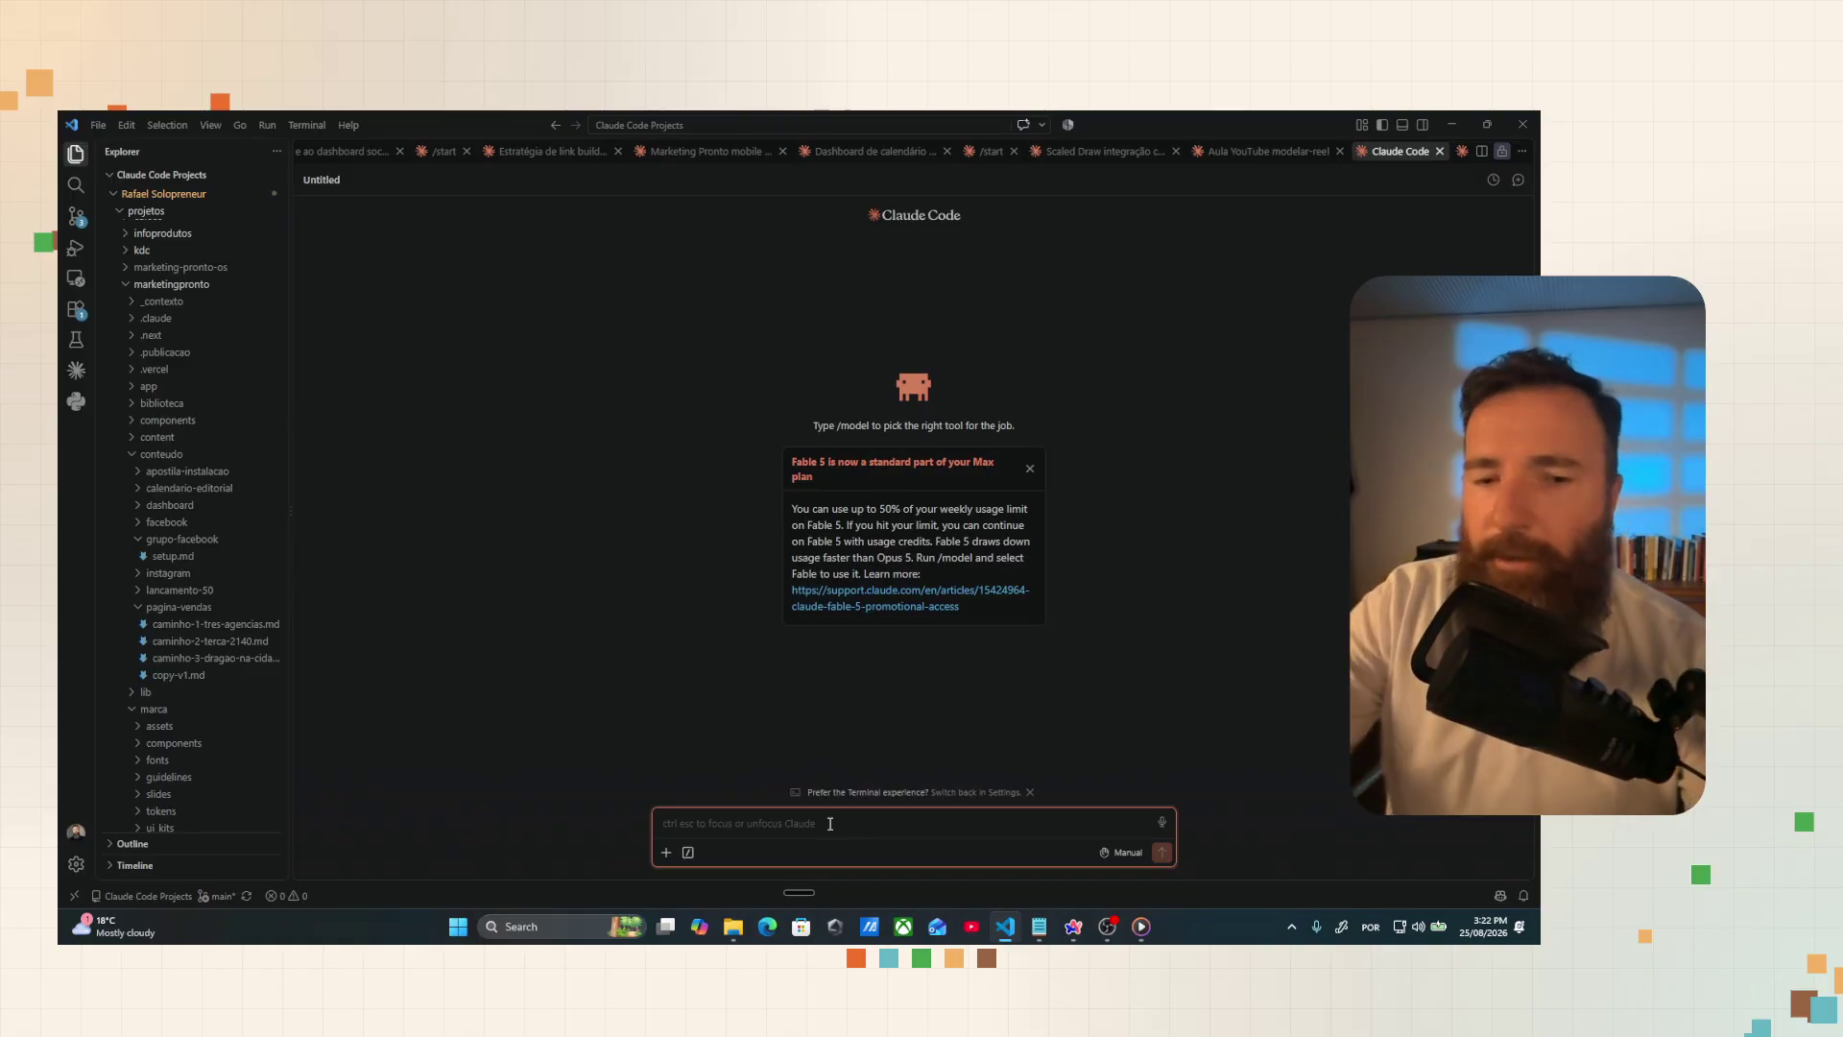
type("/modelar")
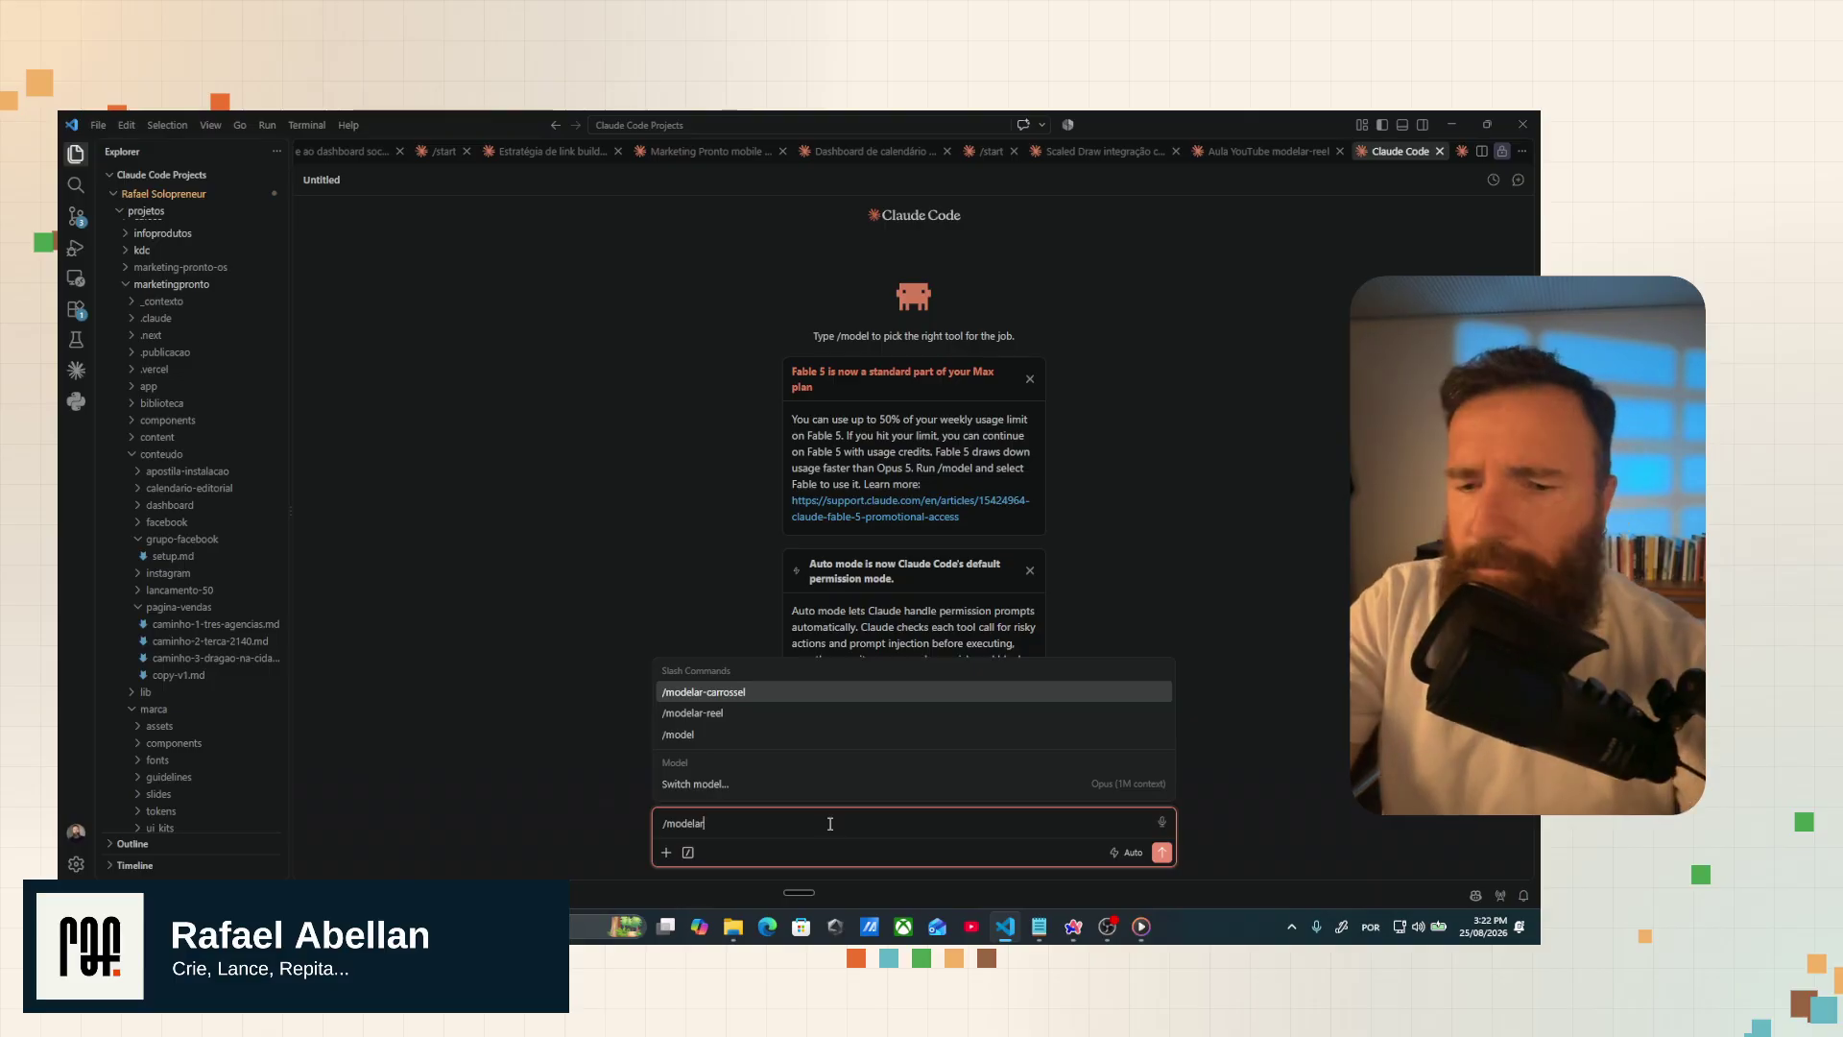
type("-ree")
key("Tab")
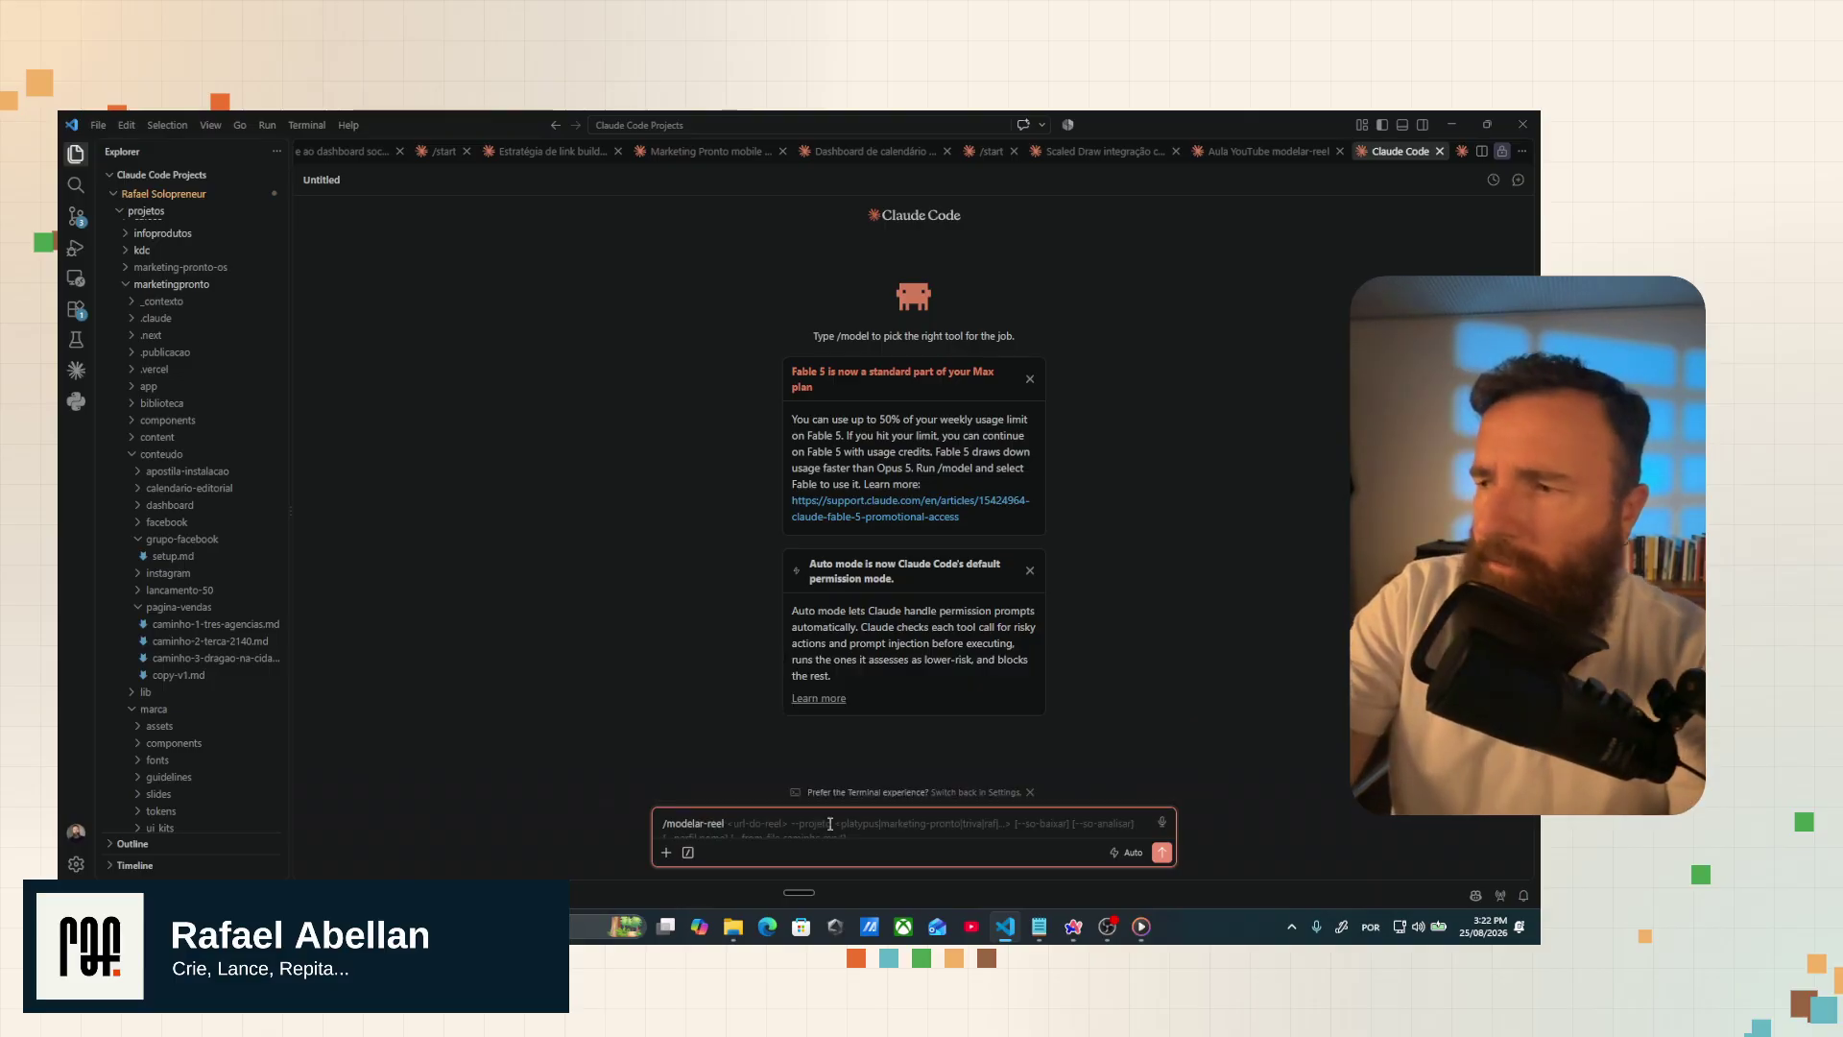
Step: Add the copied reel link and the argument --projeto marketing pronto to the /modelar-reel command
key("ctrl+v")
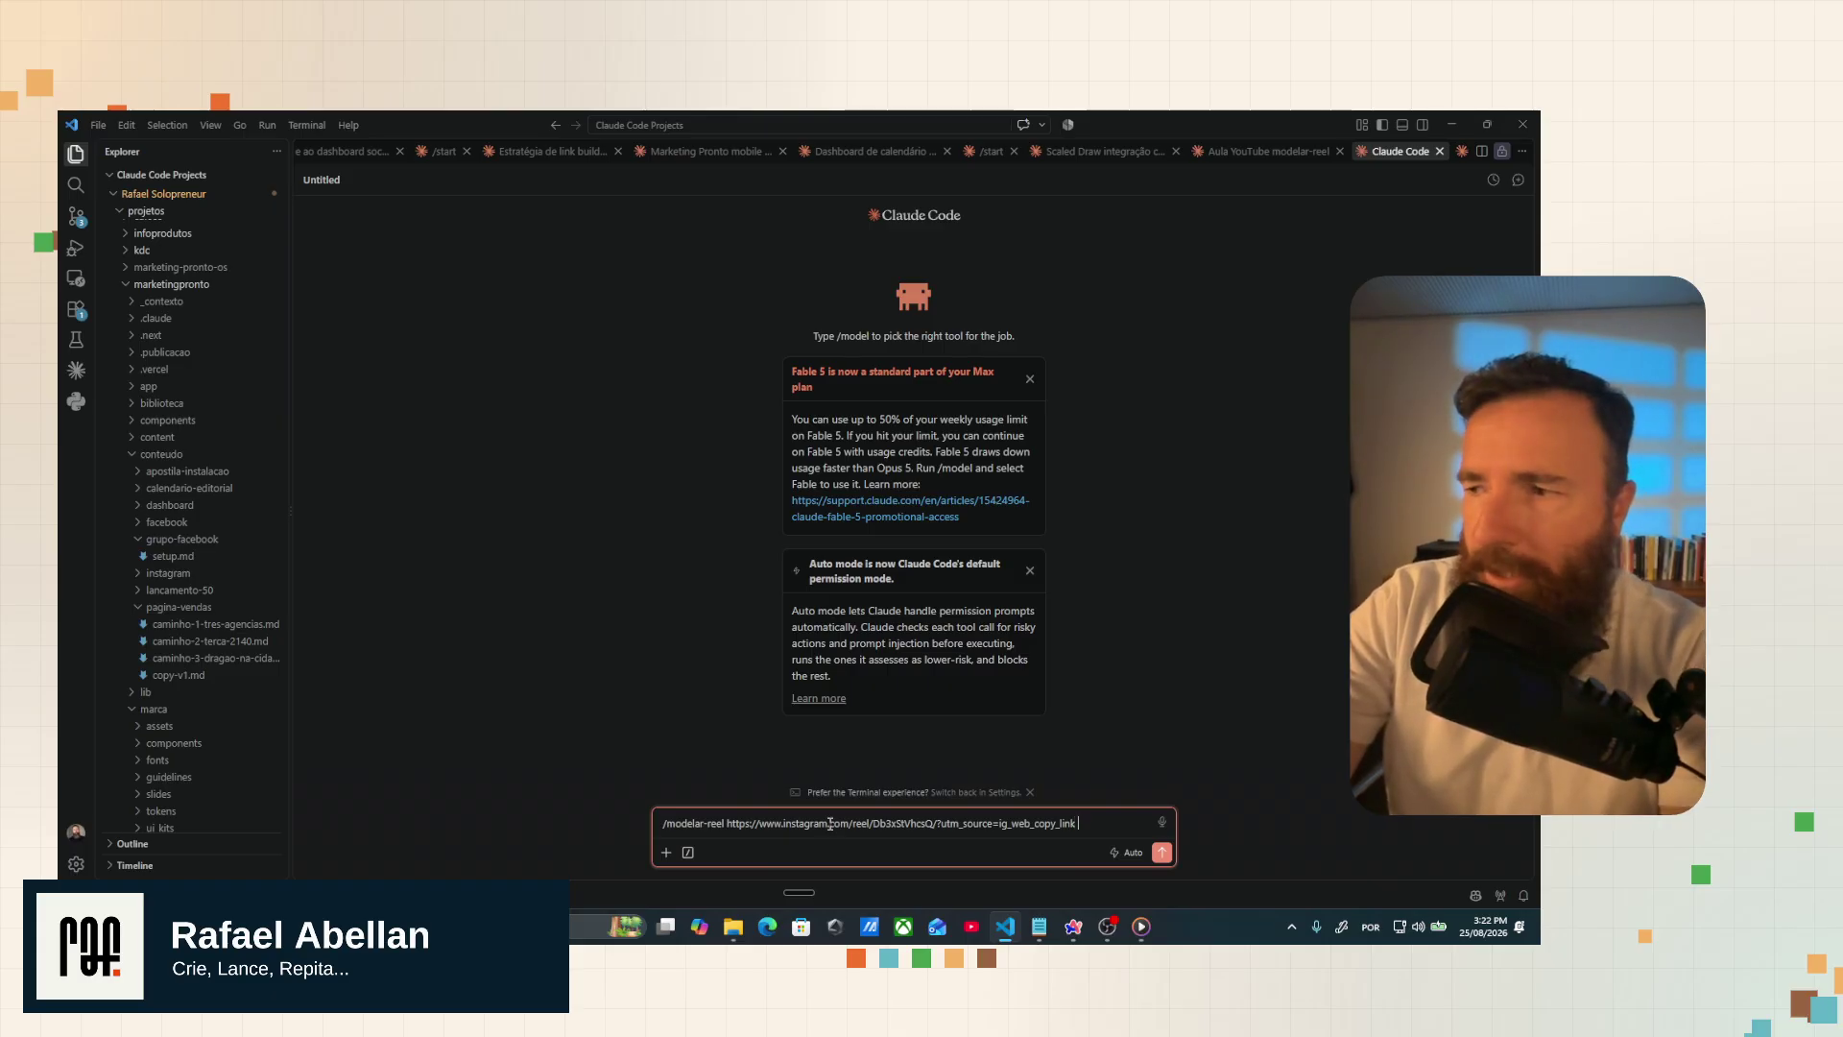
type("--")
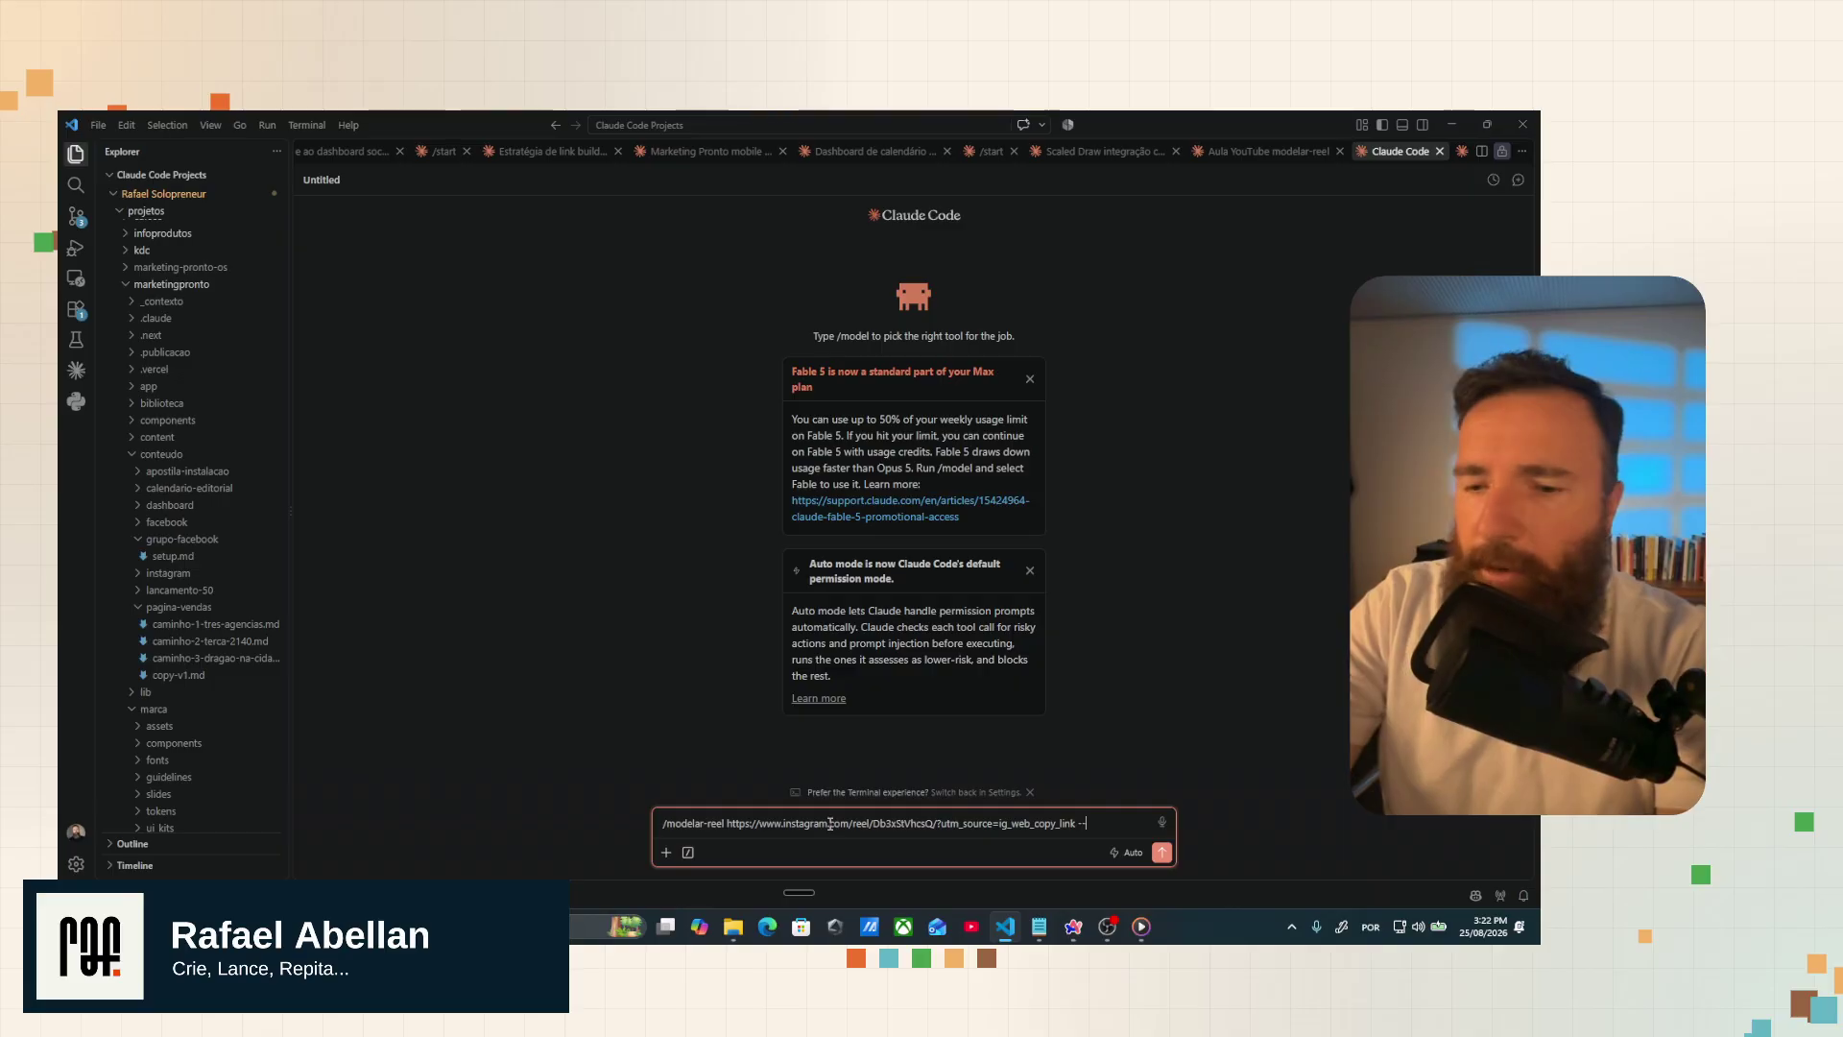
type("projeto ")
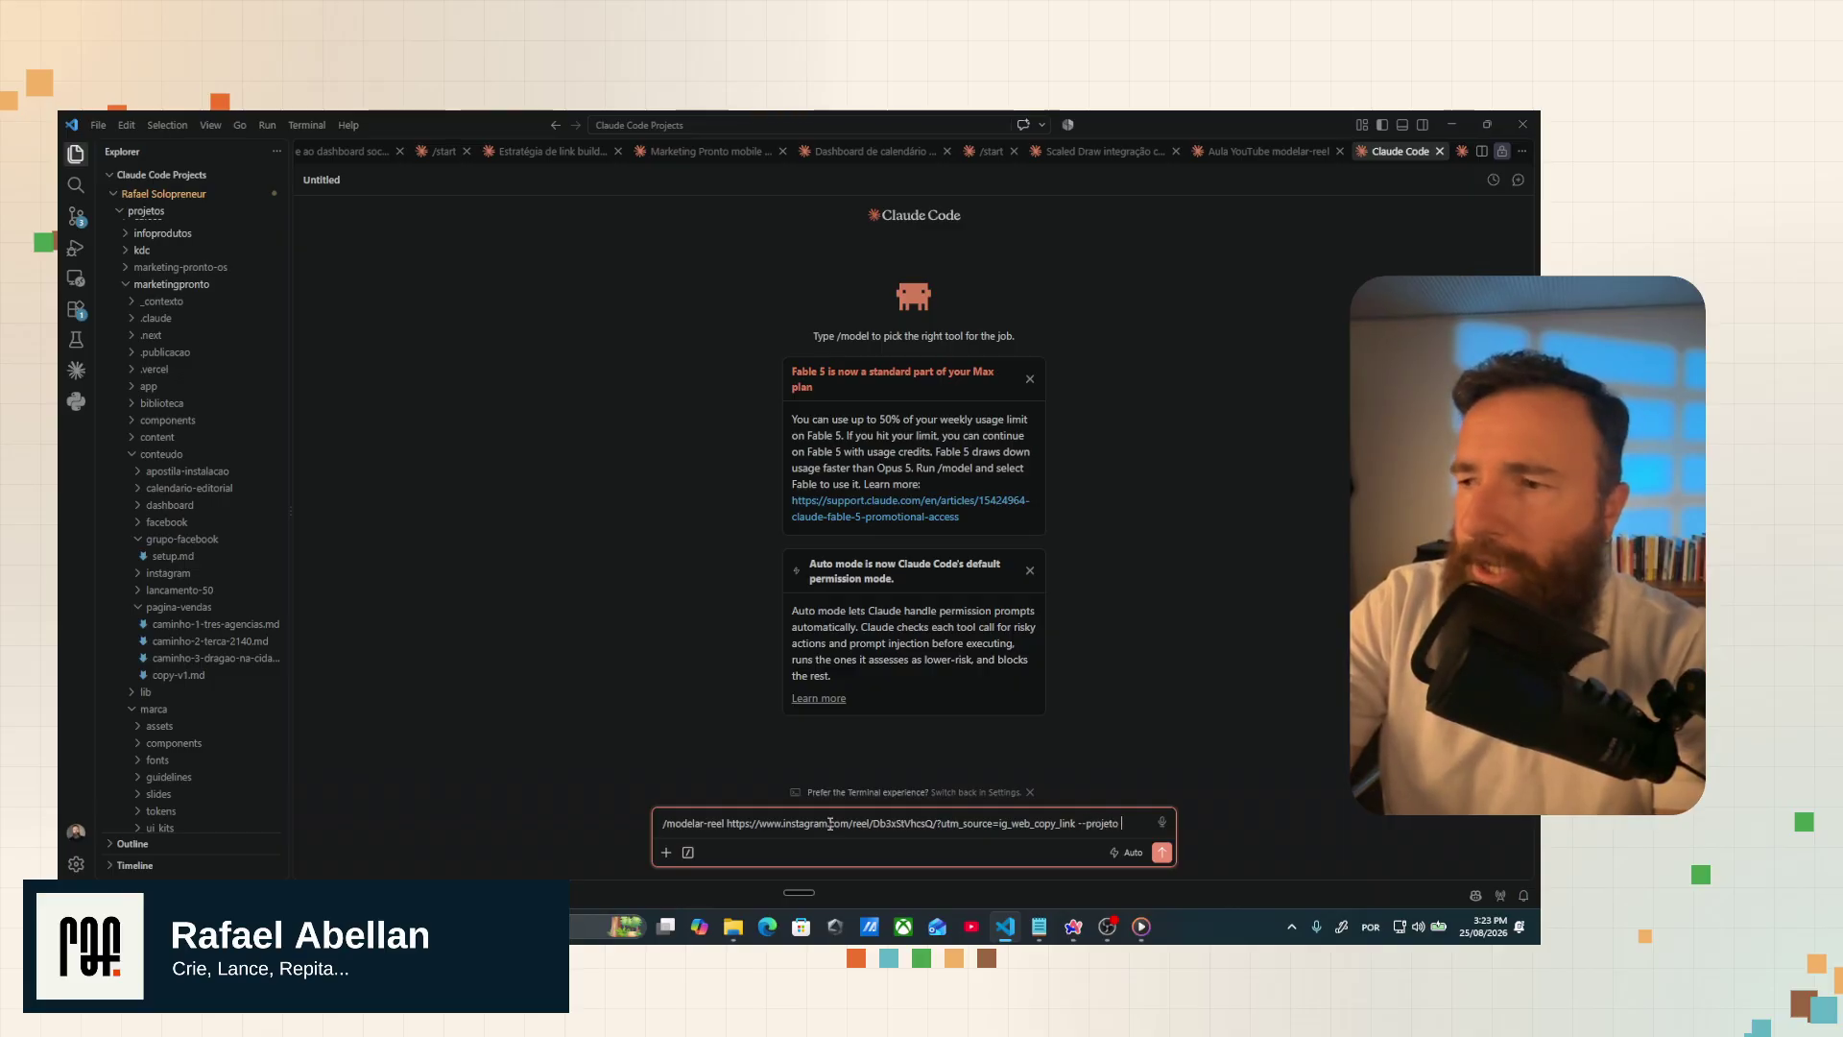
type("marketing pronto")
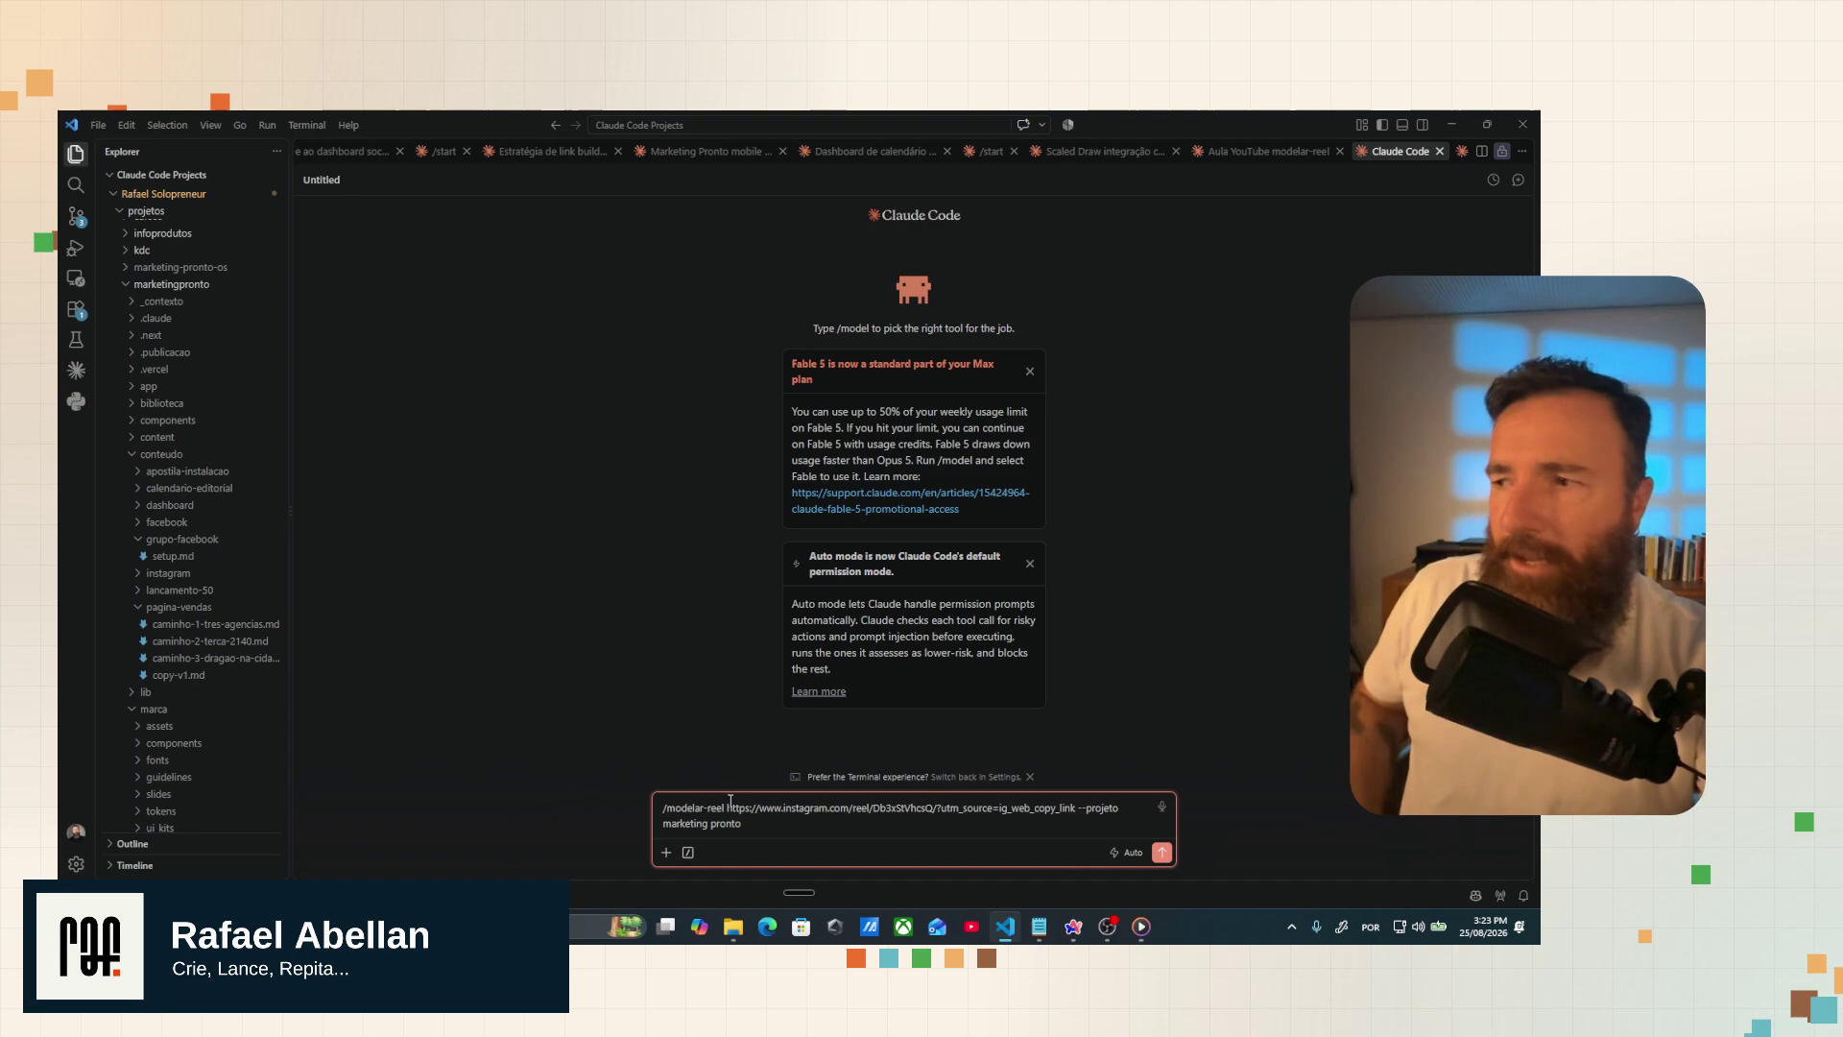
Step: Check the command name and reel link in the prompt, and submit it to Claude Code
left_click_drag(722, 806, 664, 812)
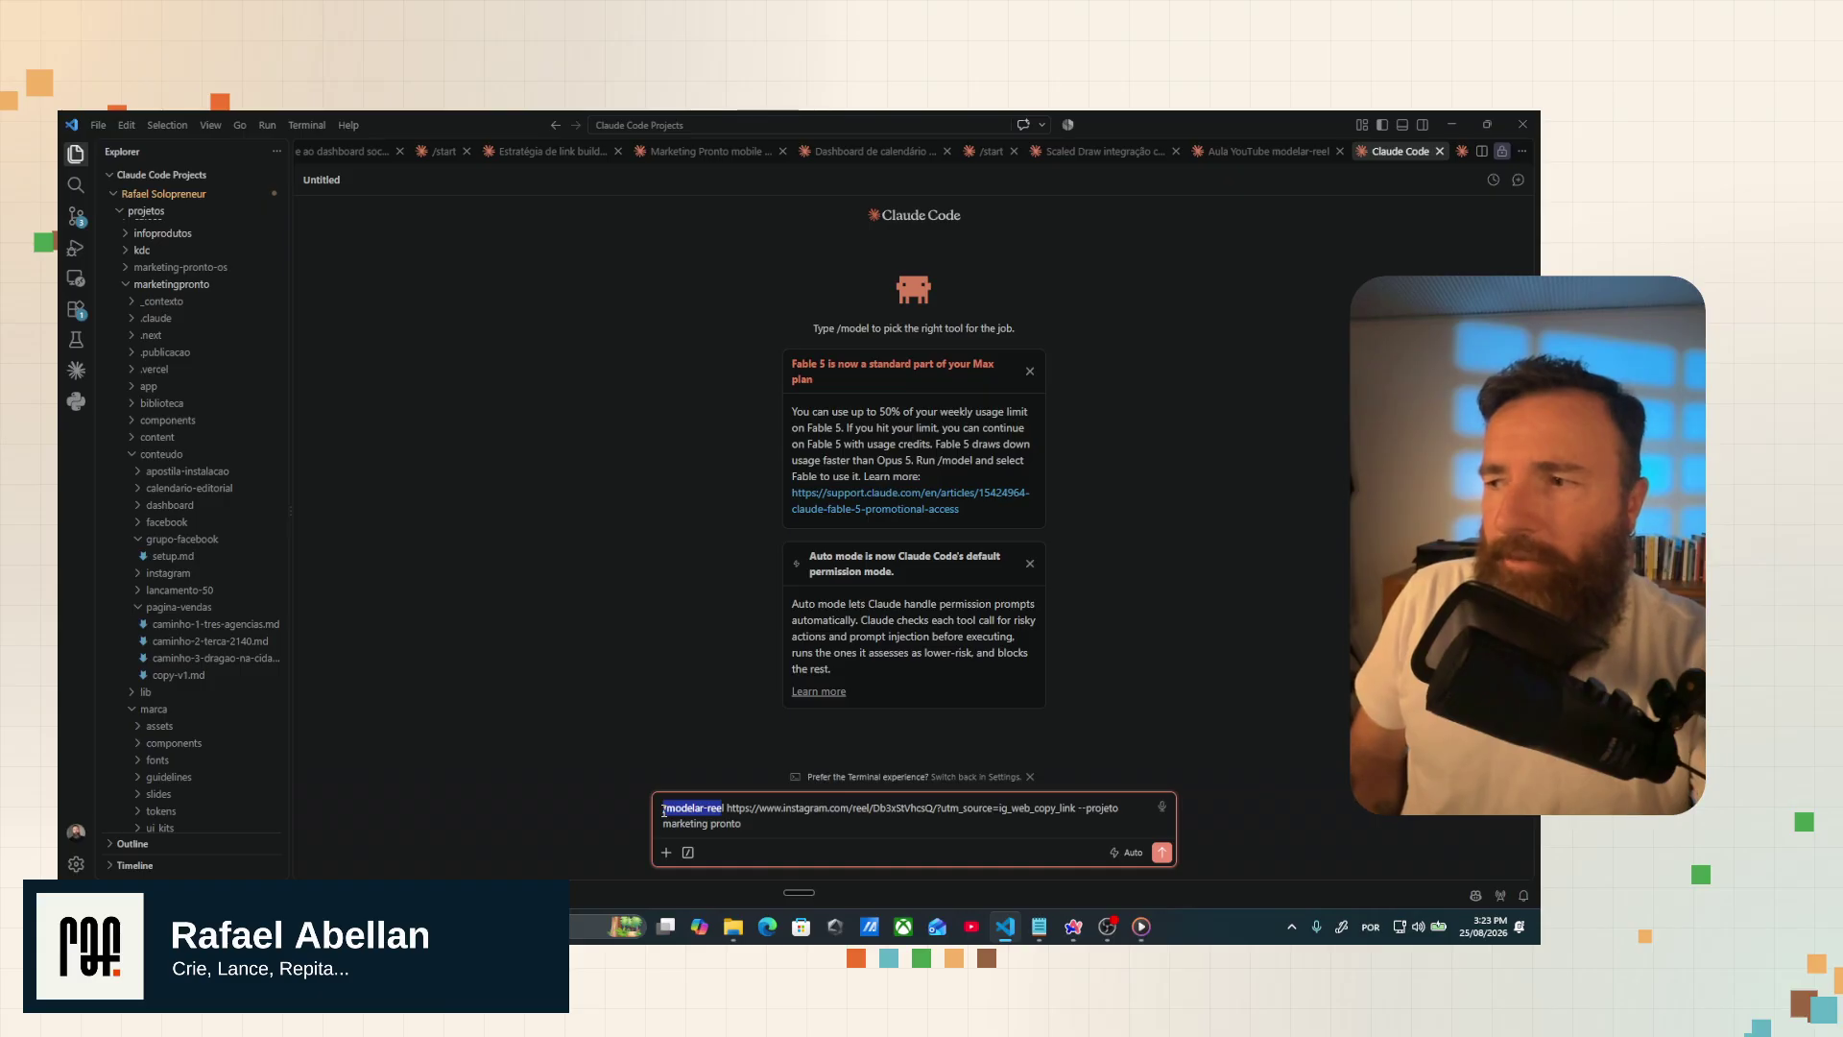
left_click_drag(727, 809, 1067, 807)
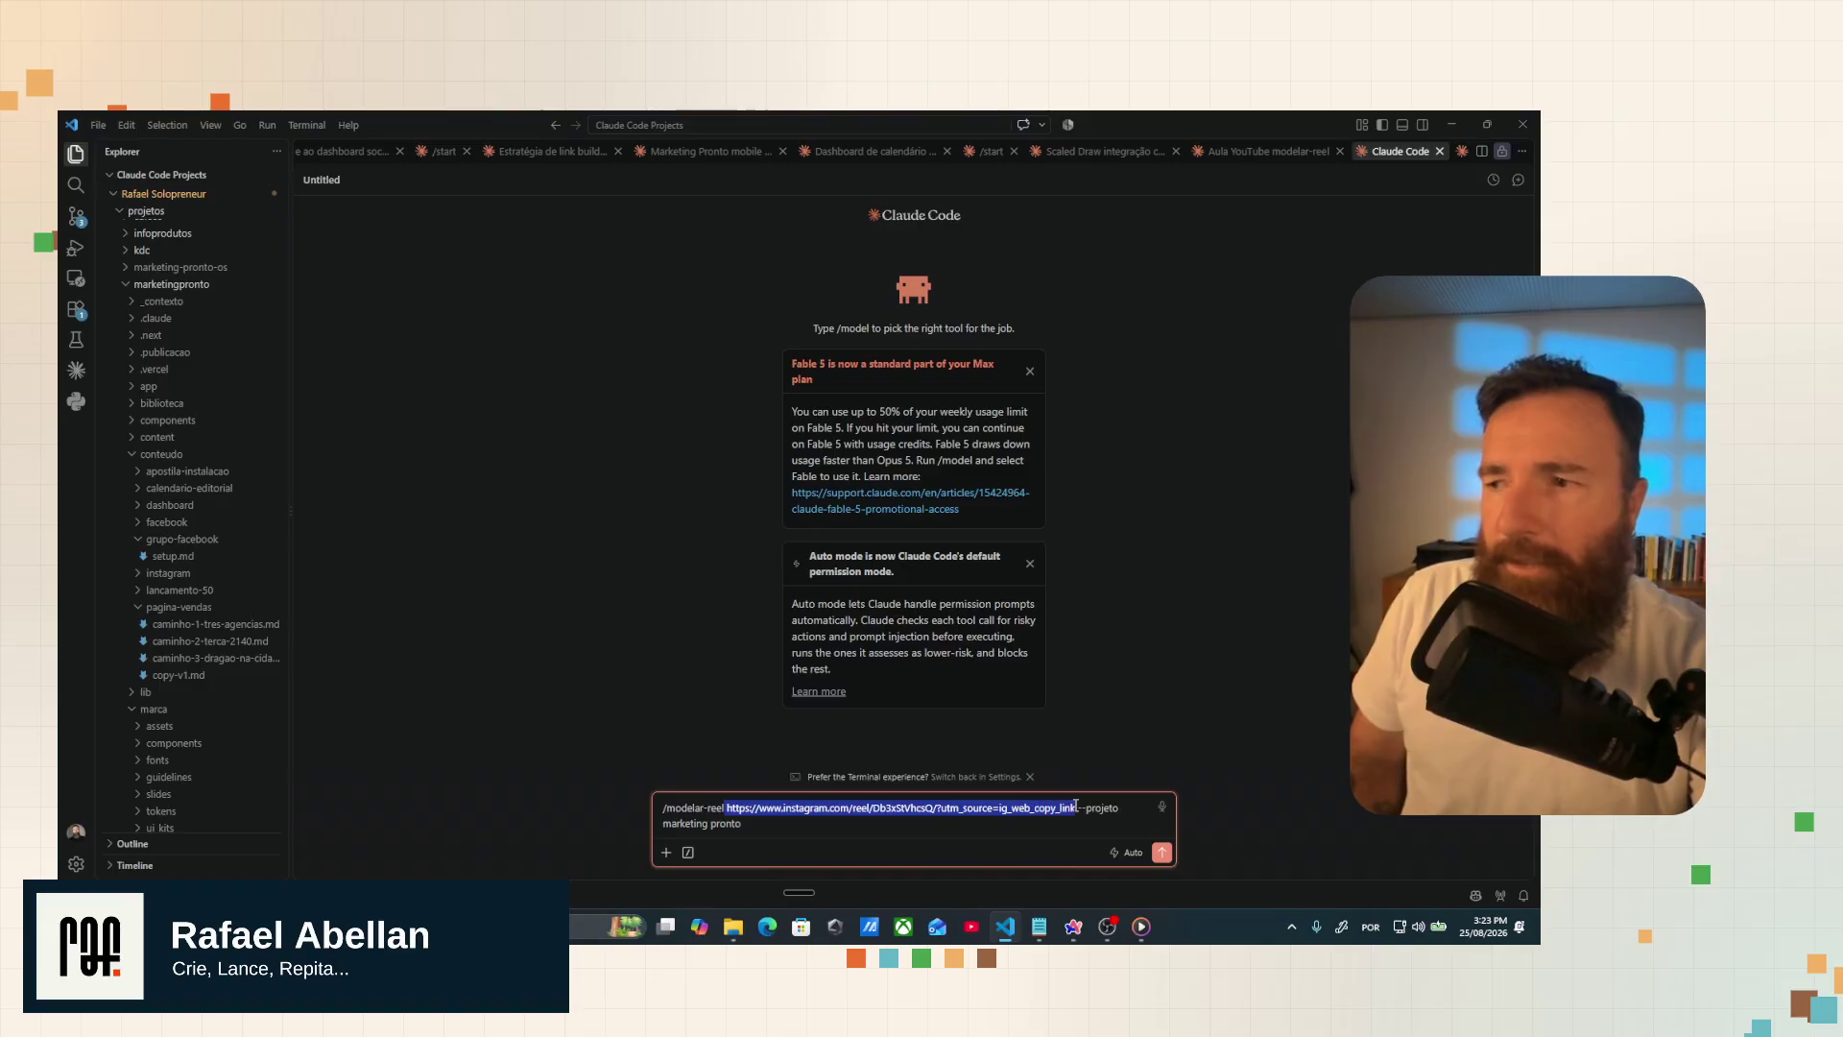
left_click(979, 827)
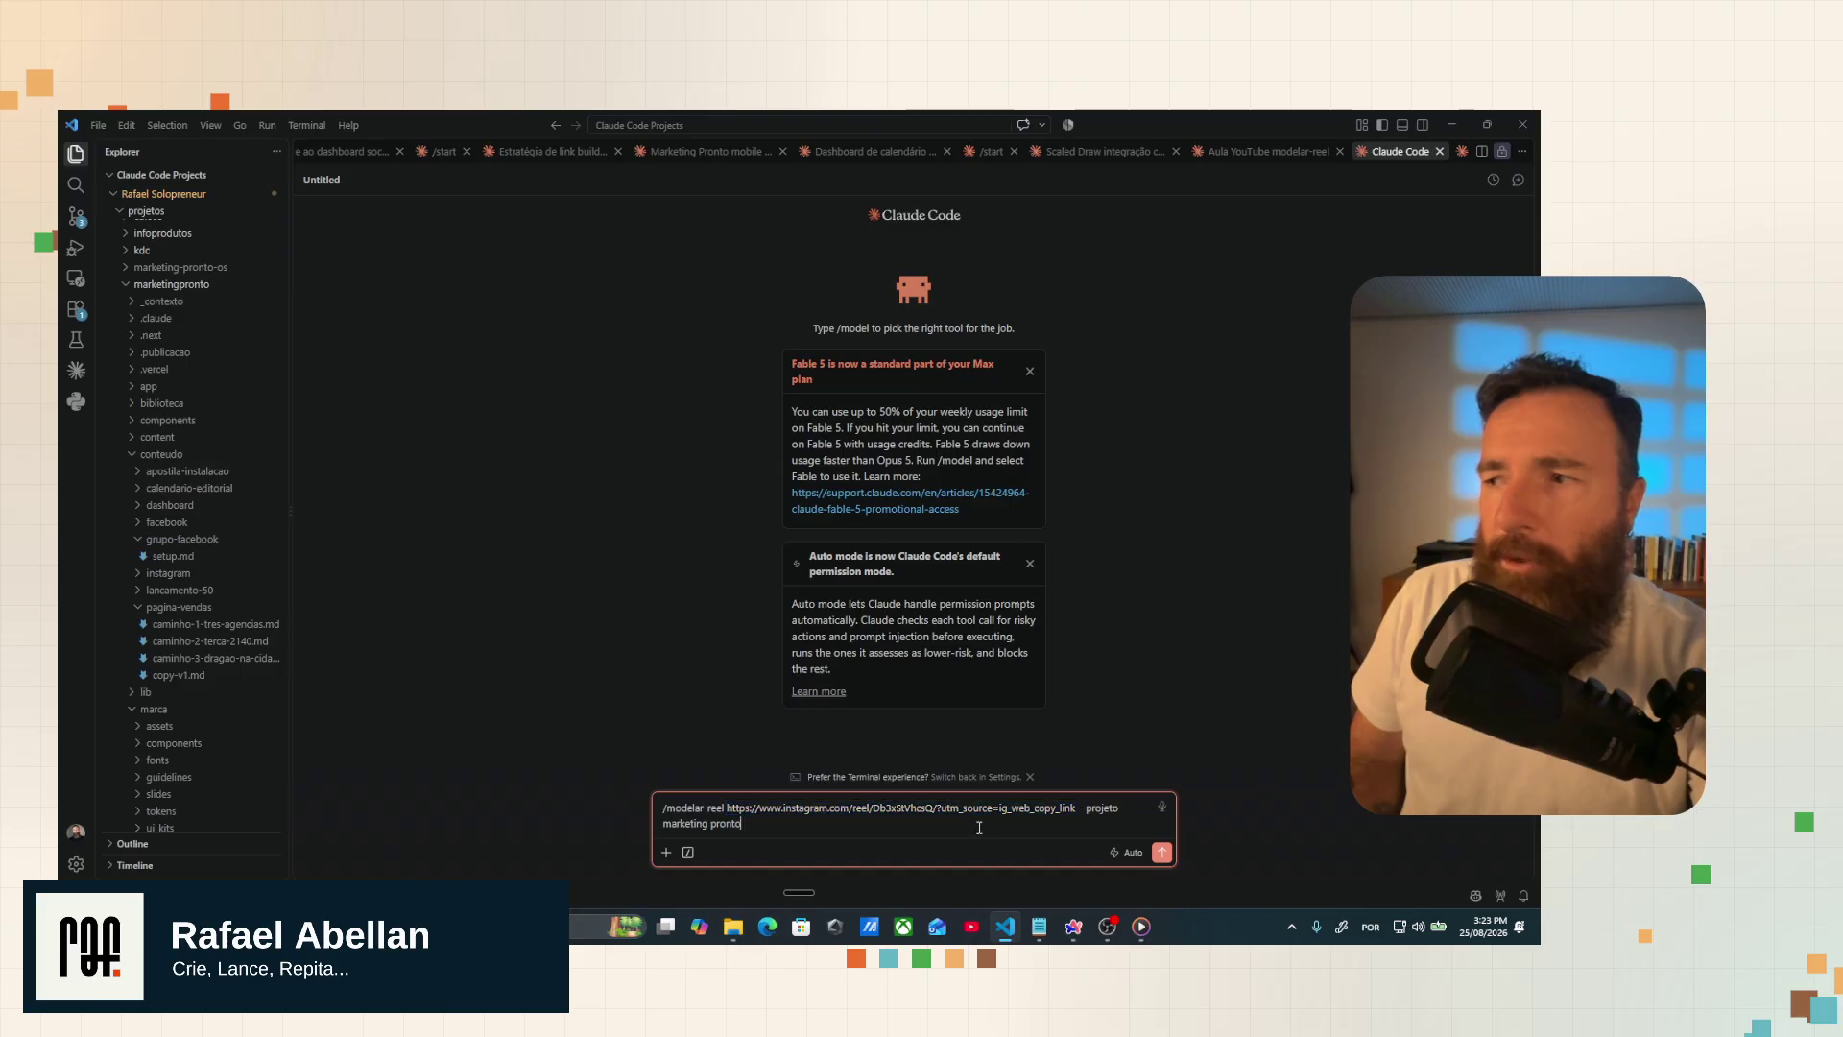
left_click(1162, 853)
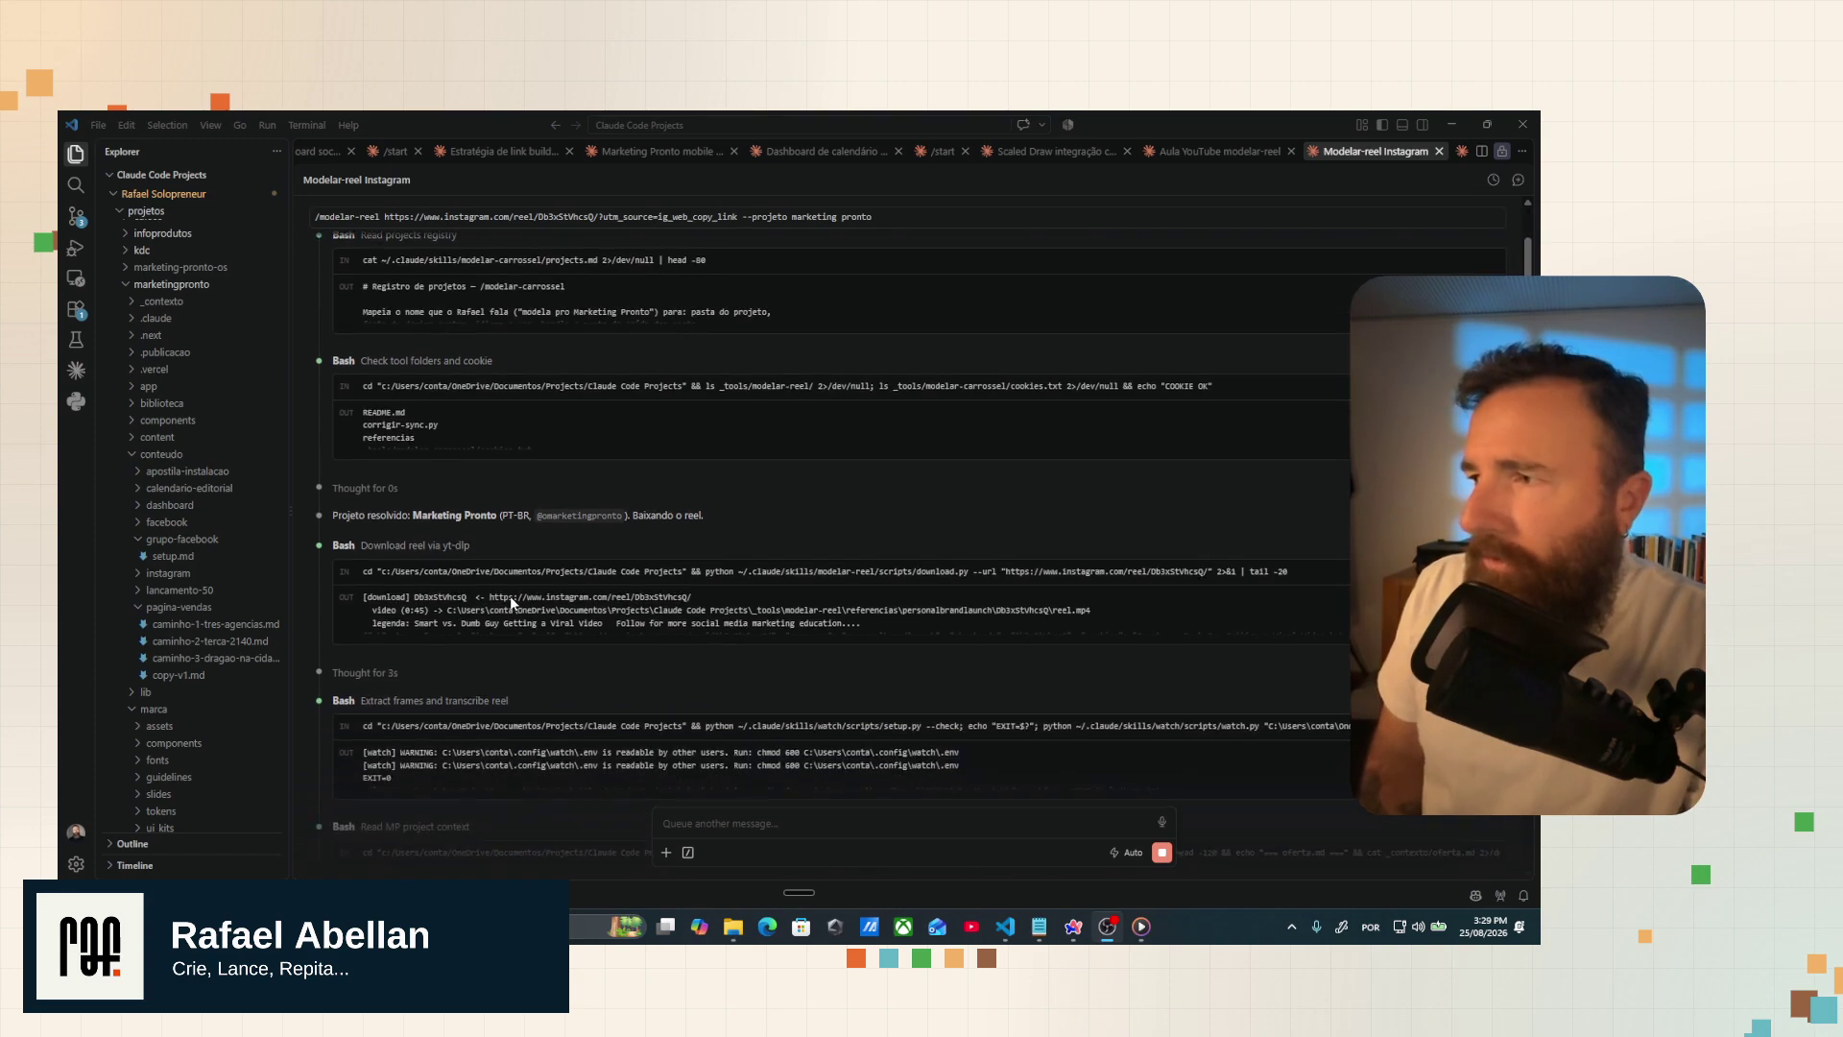
Step: Examine the run log from the resolved project through reel download, frame extraction and transcription to the frame readings
left_click(424, 519)
left_click_drag(499, 514, 678, 512)
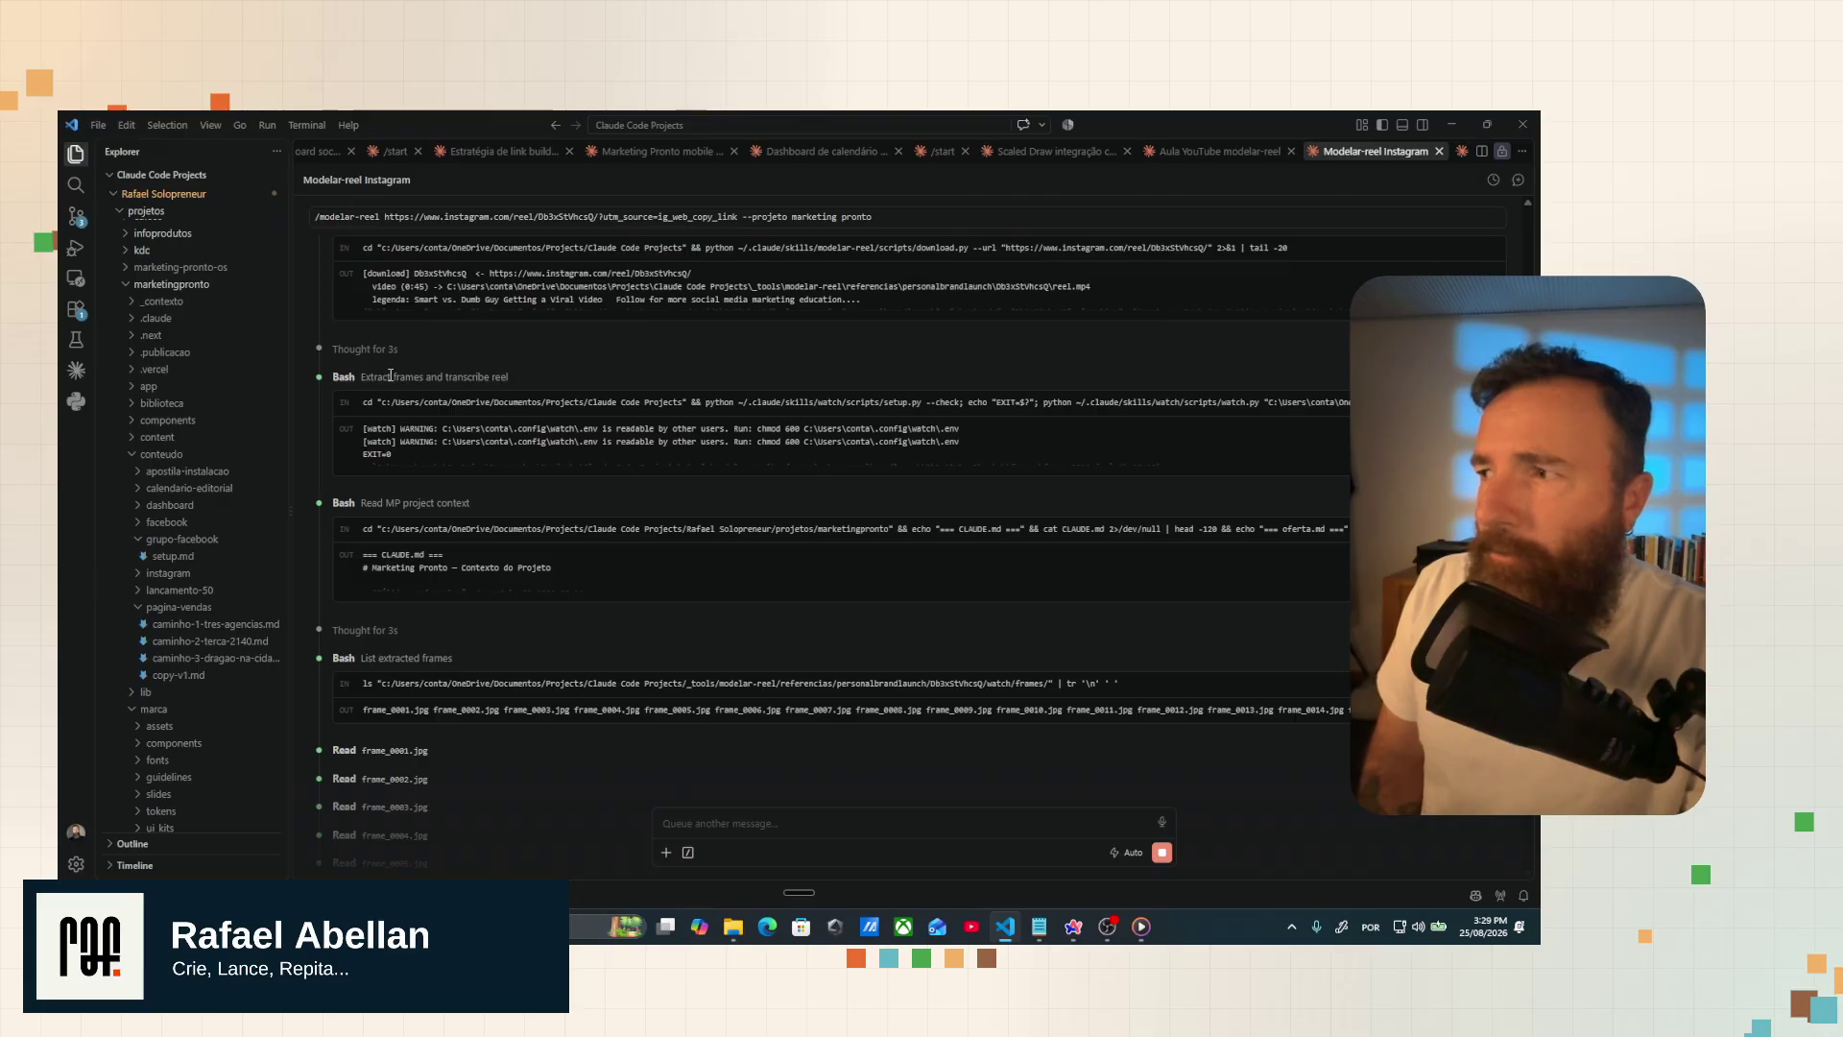
left_click_drag(390, 375, 528, 379)
scroll(575, 375, "down", 2)
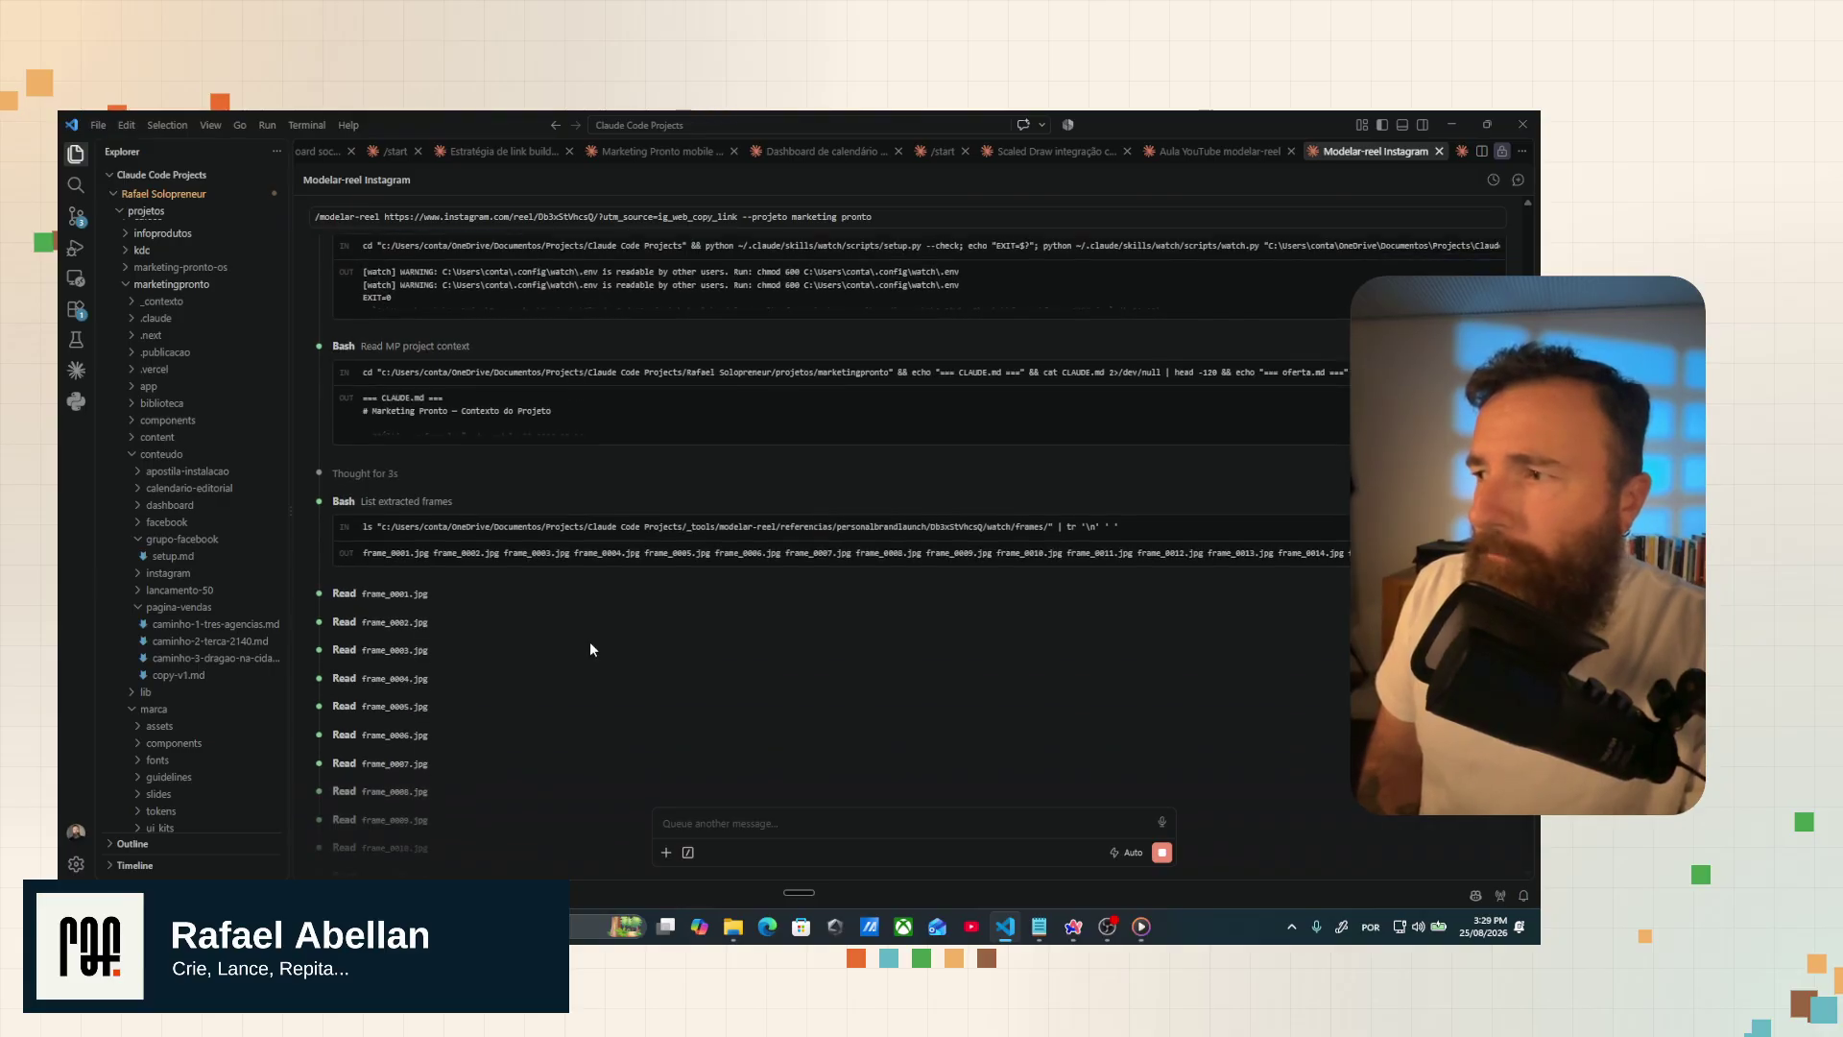
scroll(590, 642, "down", 3)
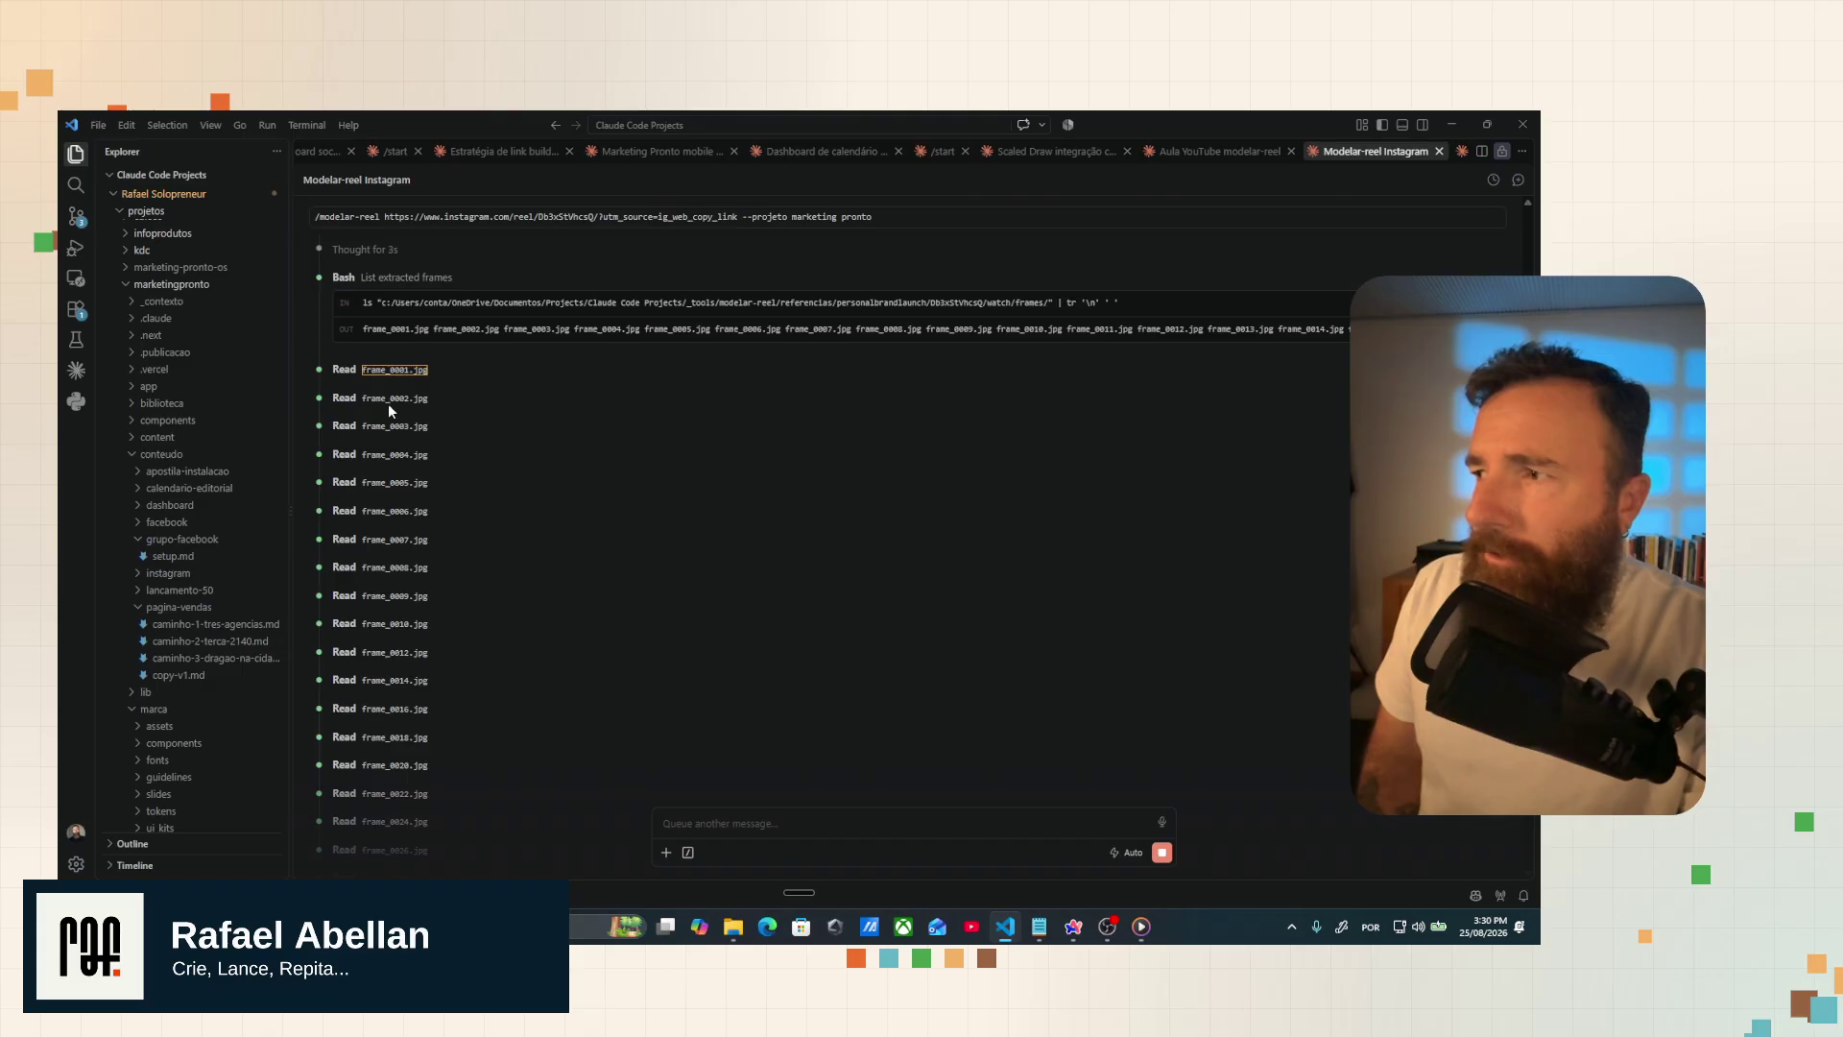
scroll(413, 532, "down", 2)
scroll(415, 540, "down", 2)
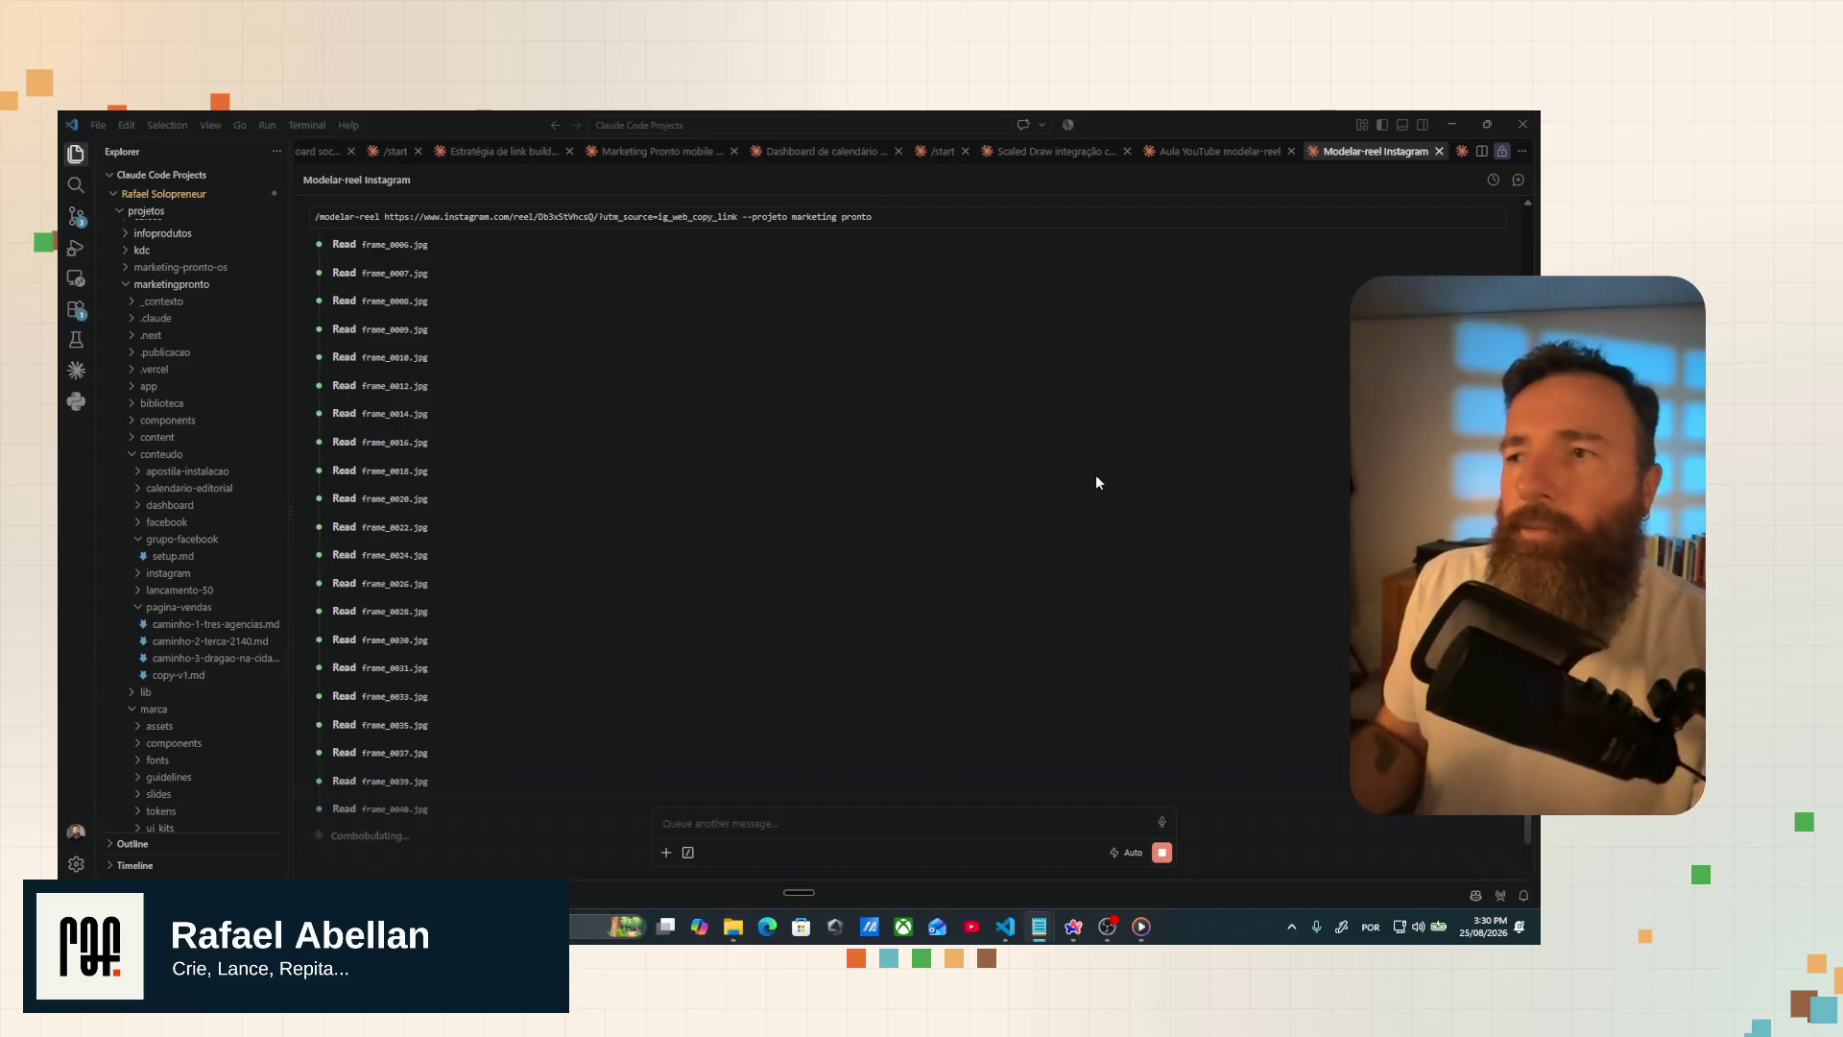
scroll(1099, 474, "down", 1)
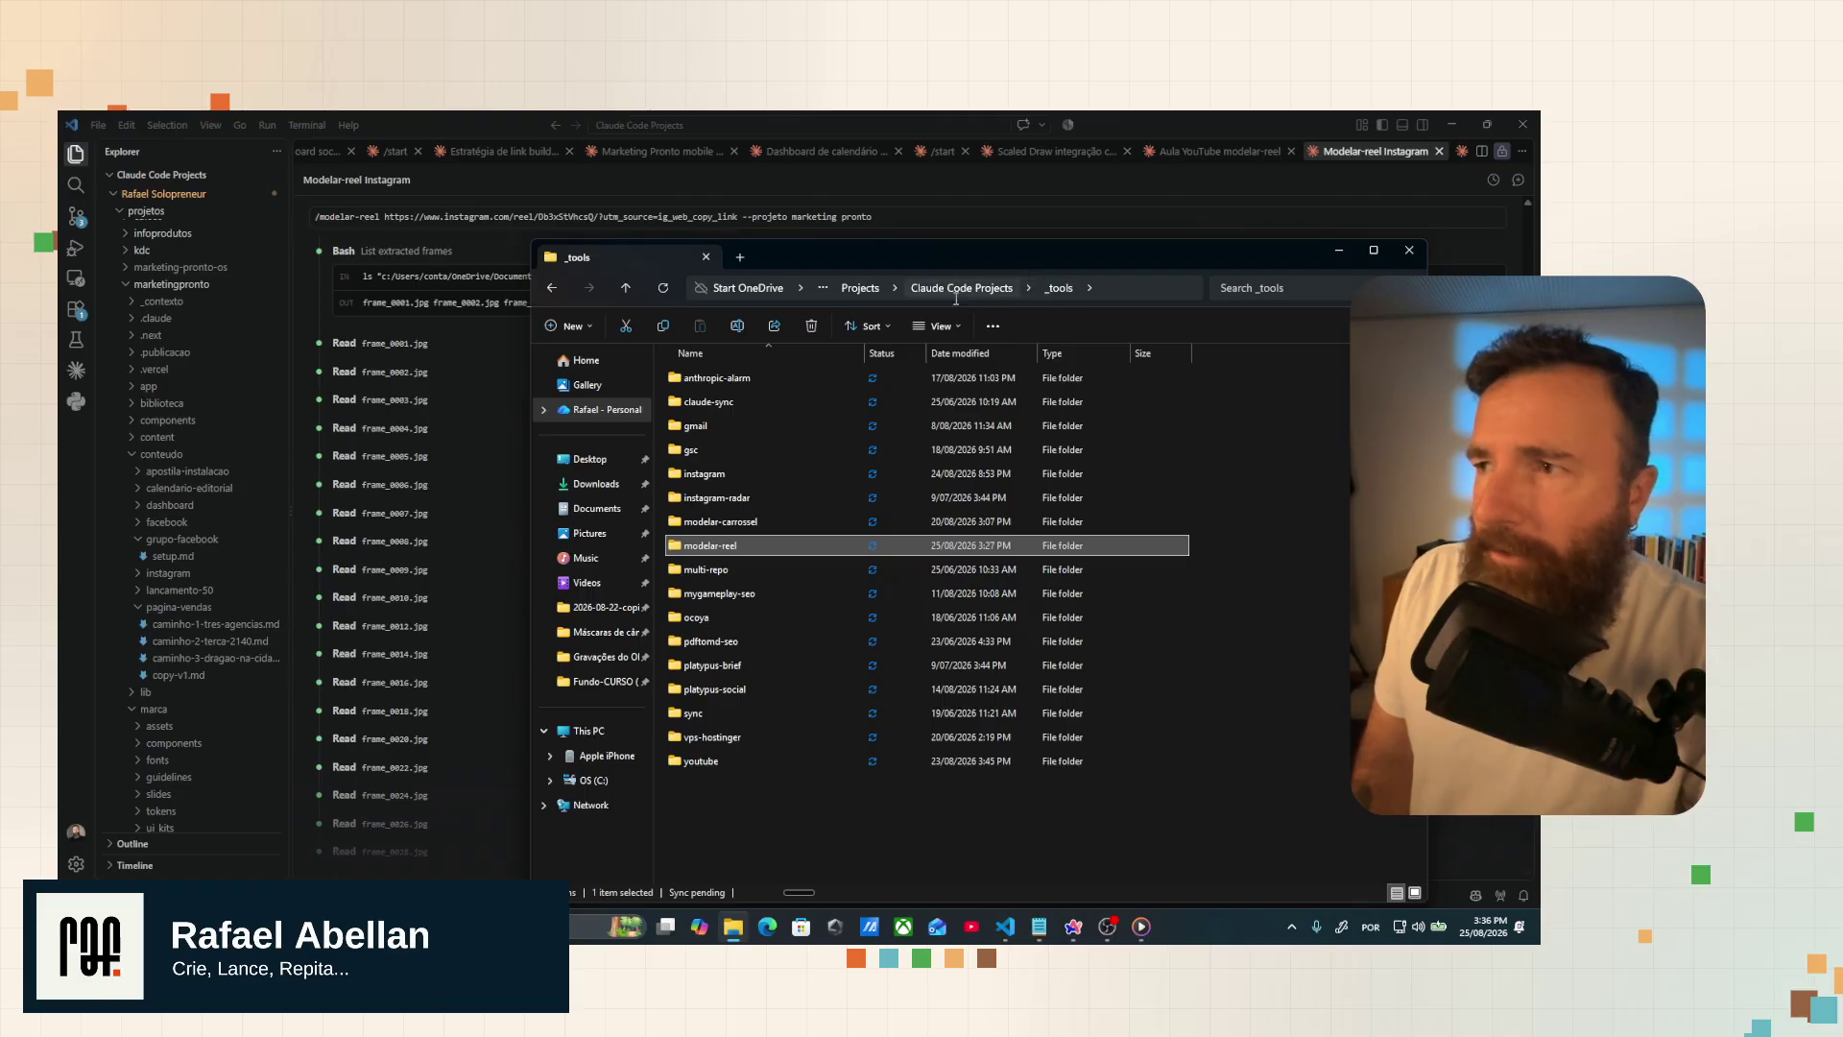
Step: In File Explorer, open the reel's extracted frames folder at modelar-reel/referencias/personalbrandlaunch/Db3xStVhcsQ/watch/frames
double_click(679, 546)
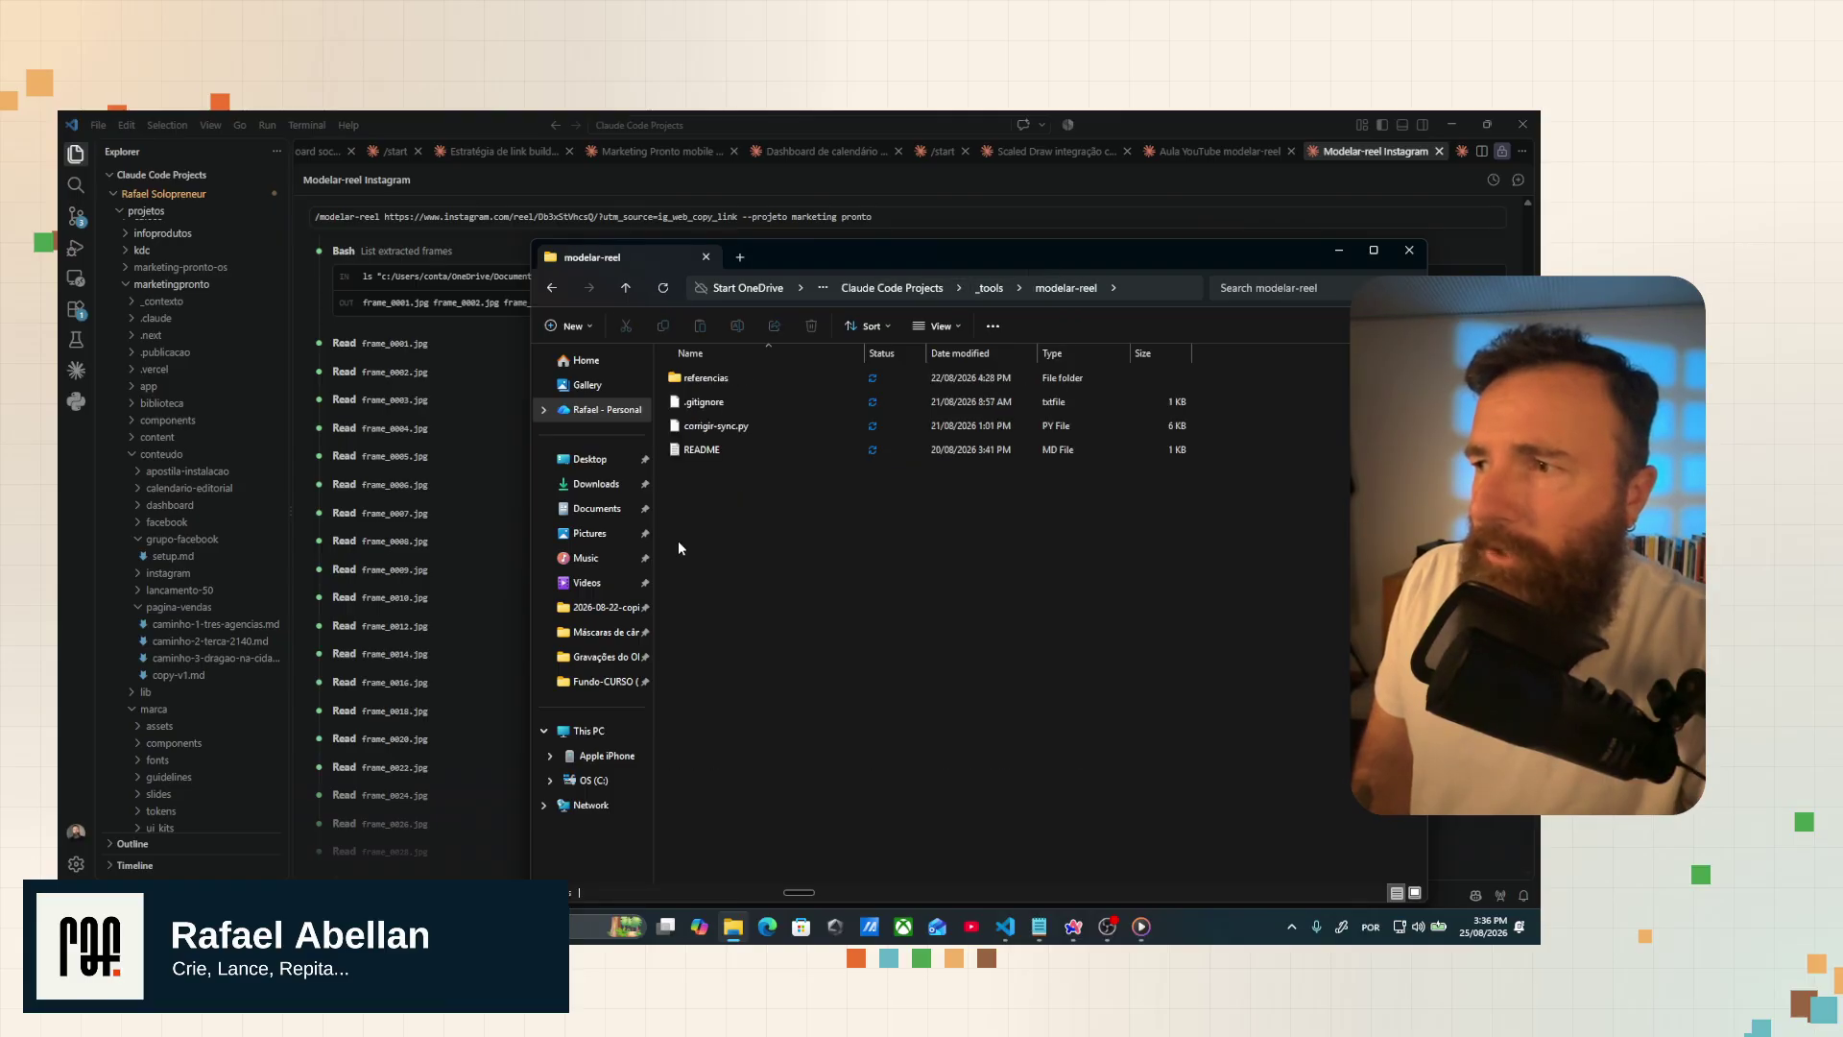
double_click(691, 377)
double_click(706, 379)
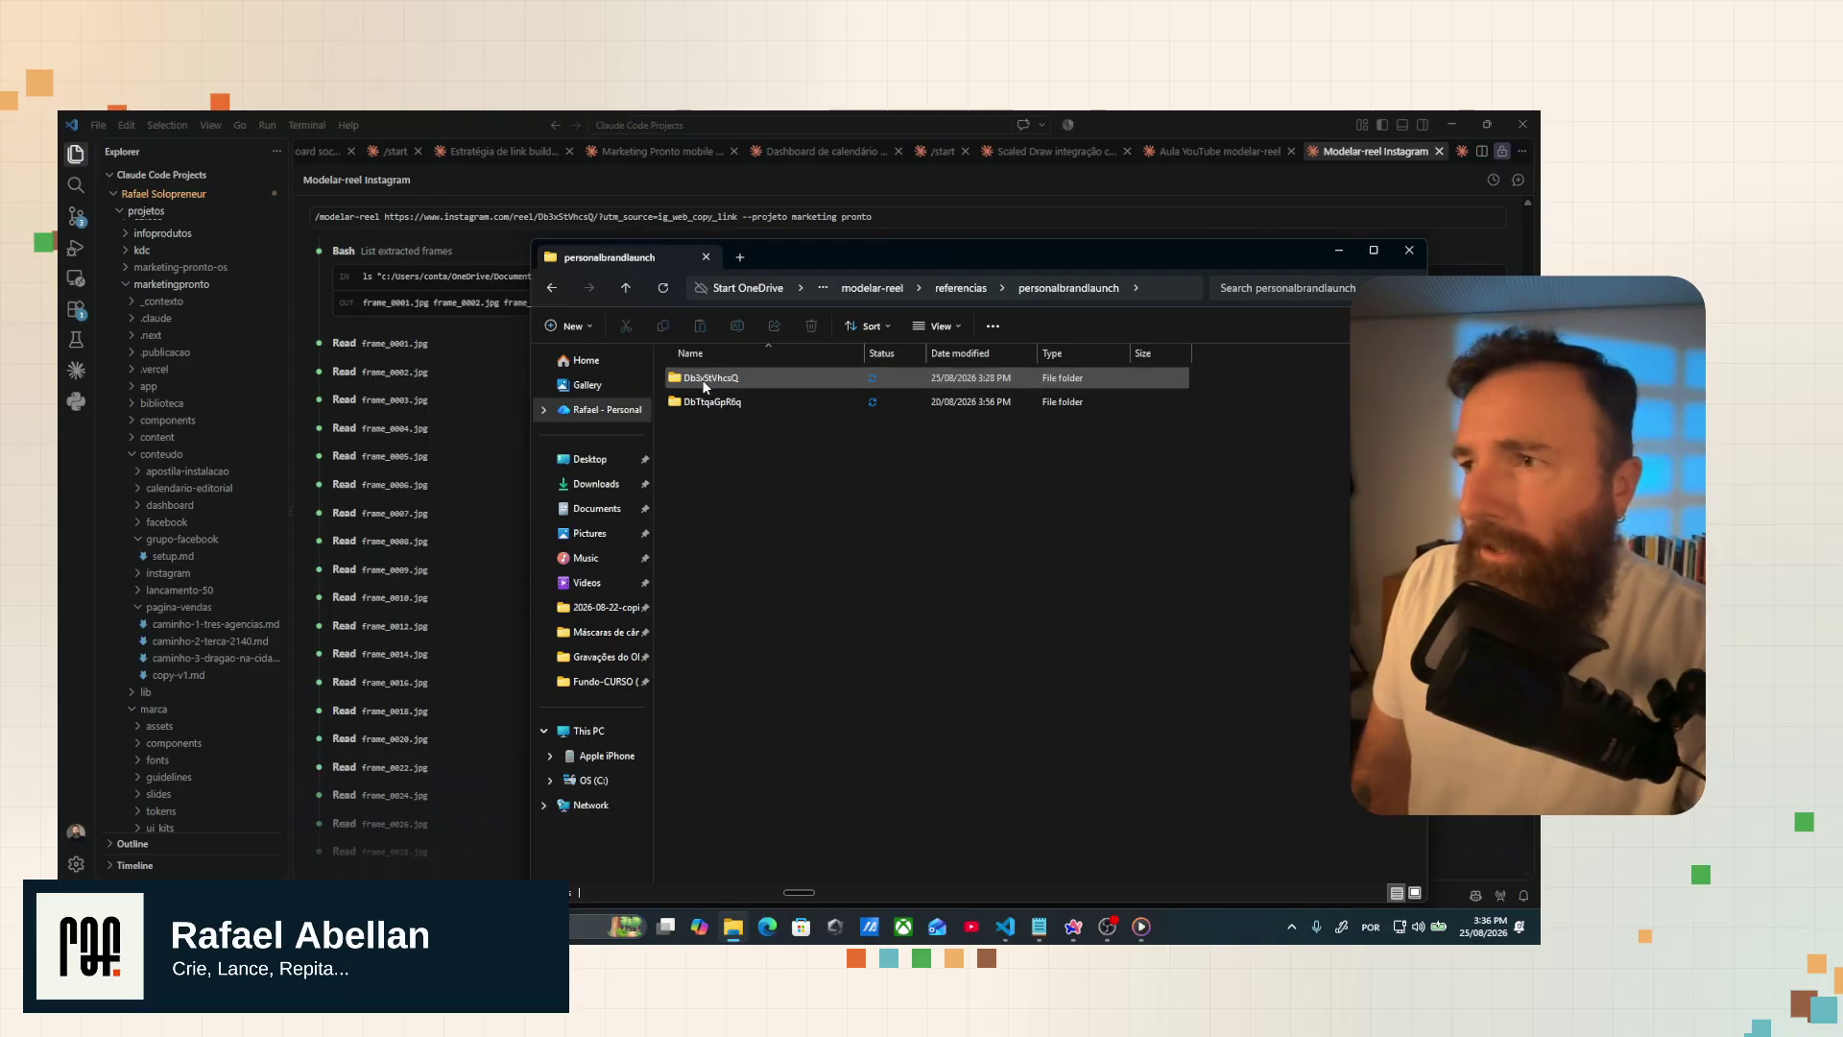
double_click(705, 378)
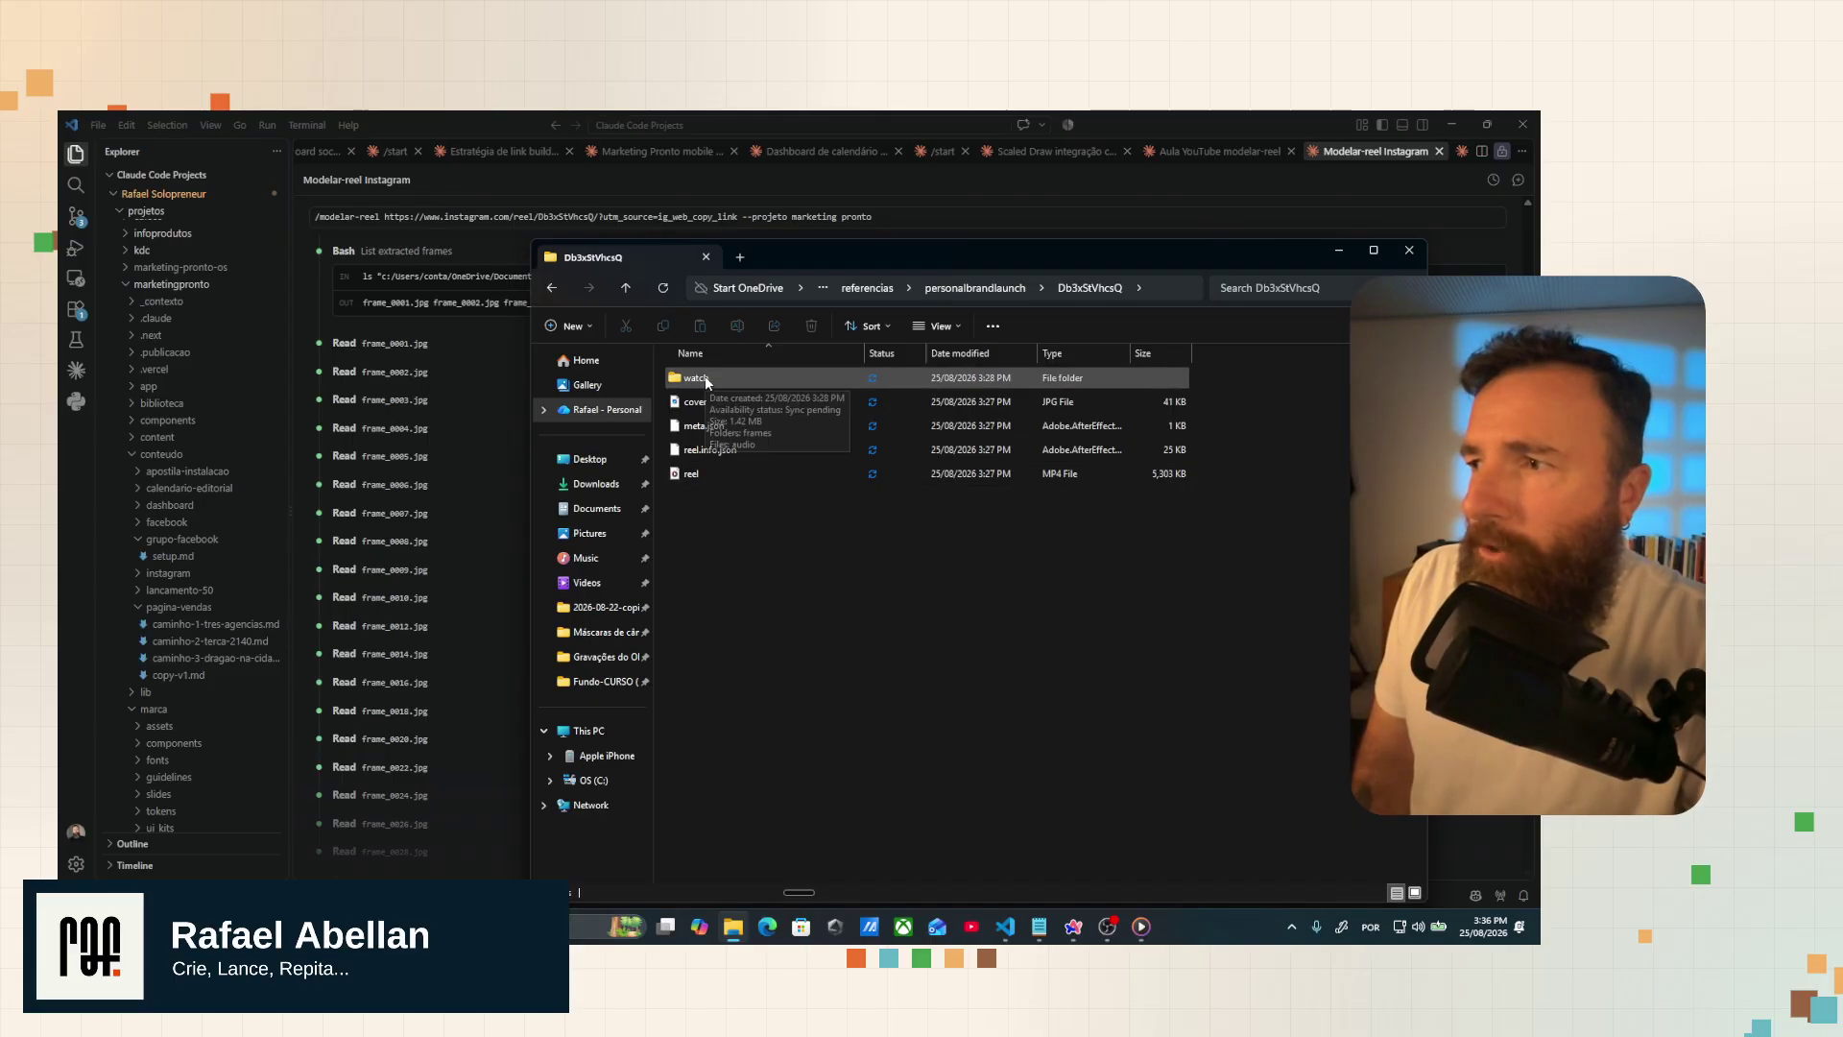
double_click(705, 377)
double_click(707, 380)
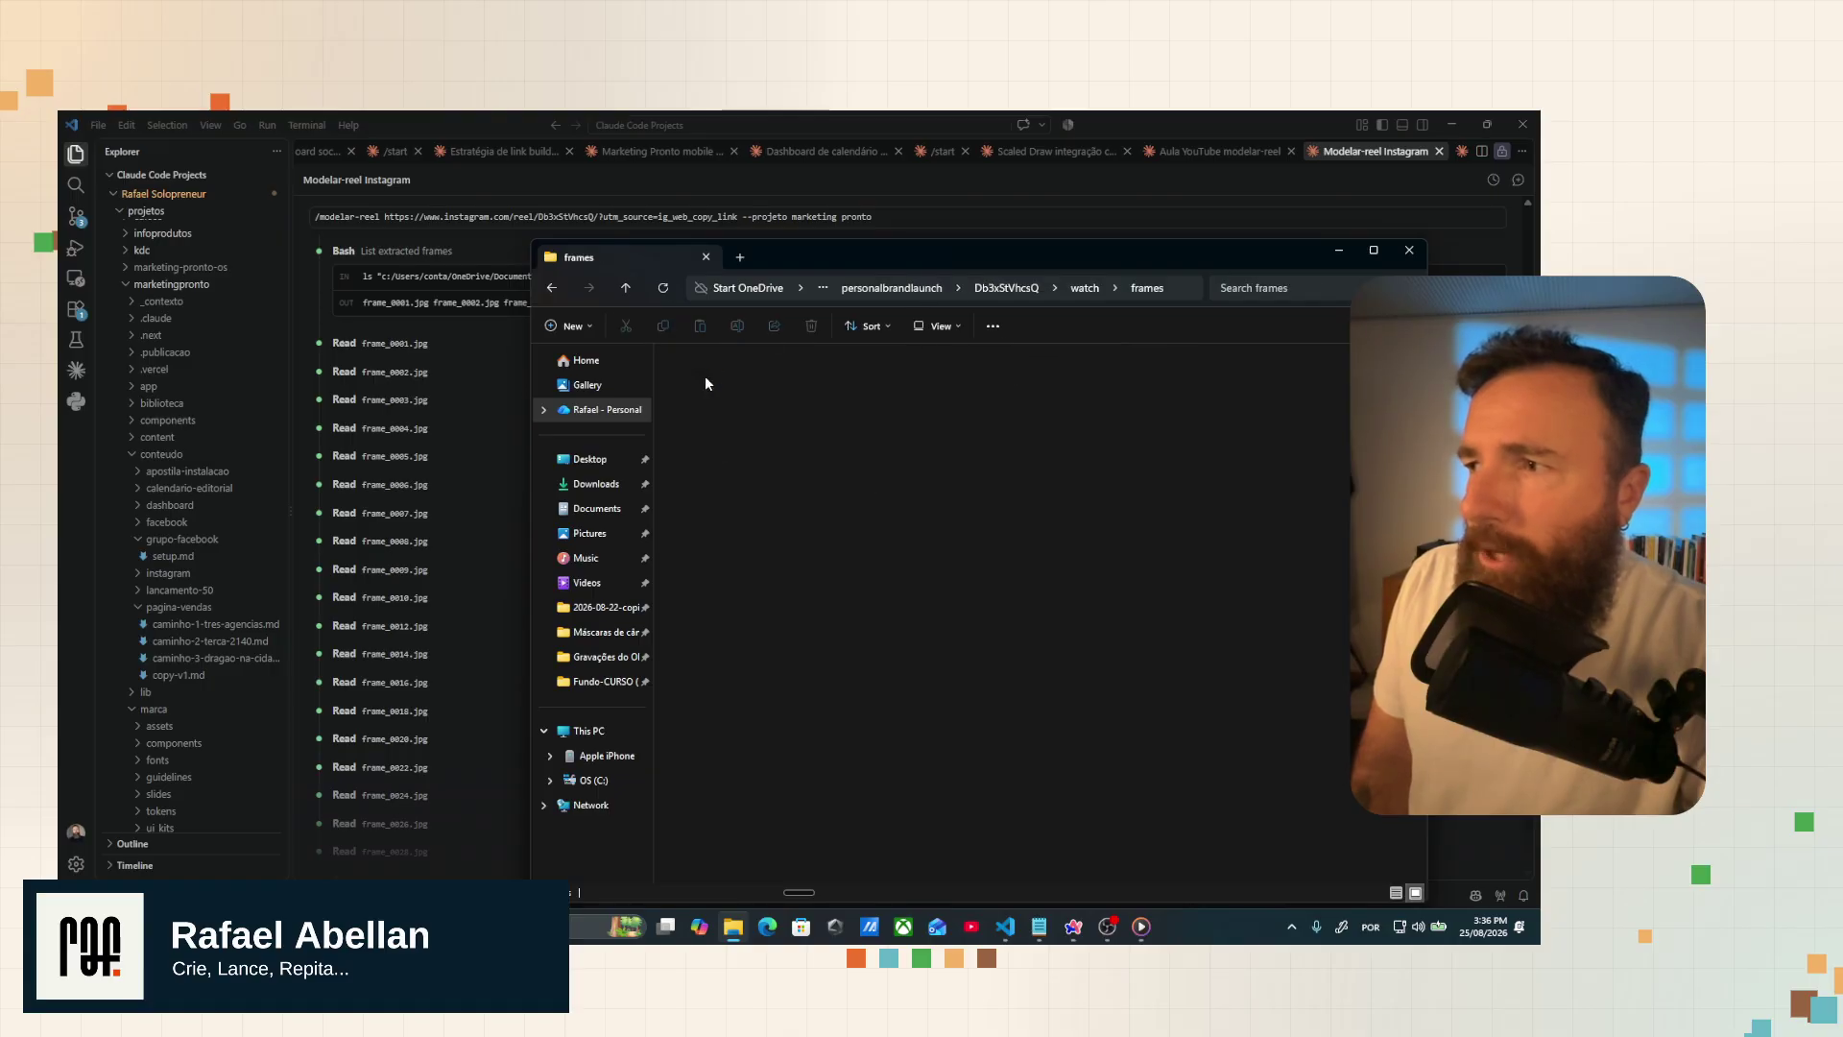
Step: View the extracted reel images one by one from frame_0001 to frame_0008
double_click(713, 403)
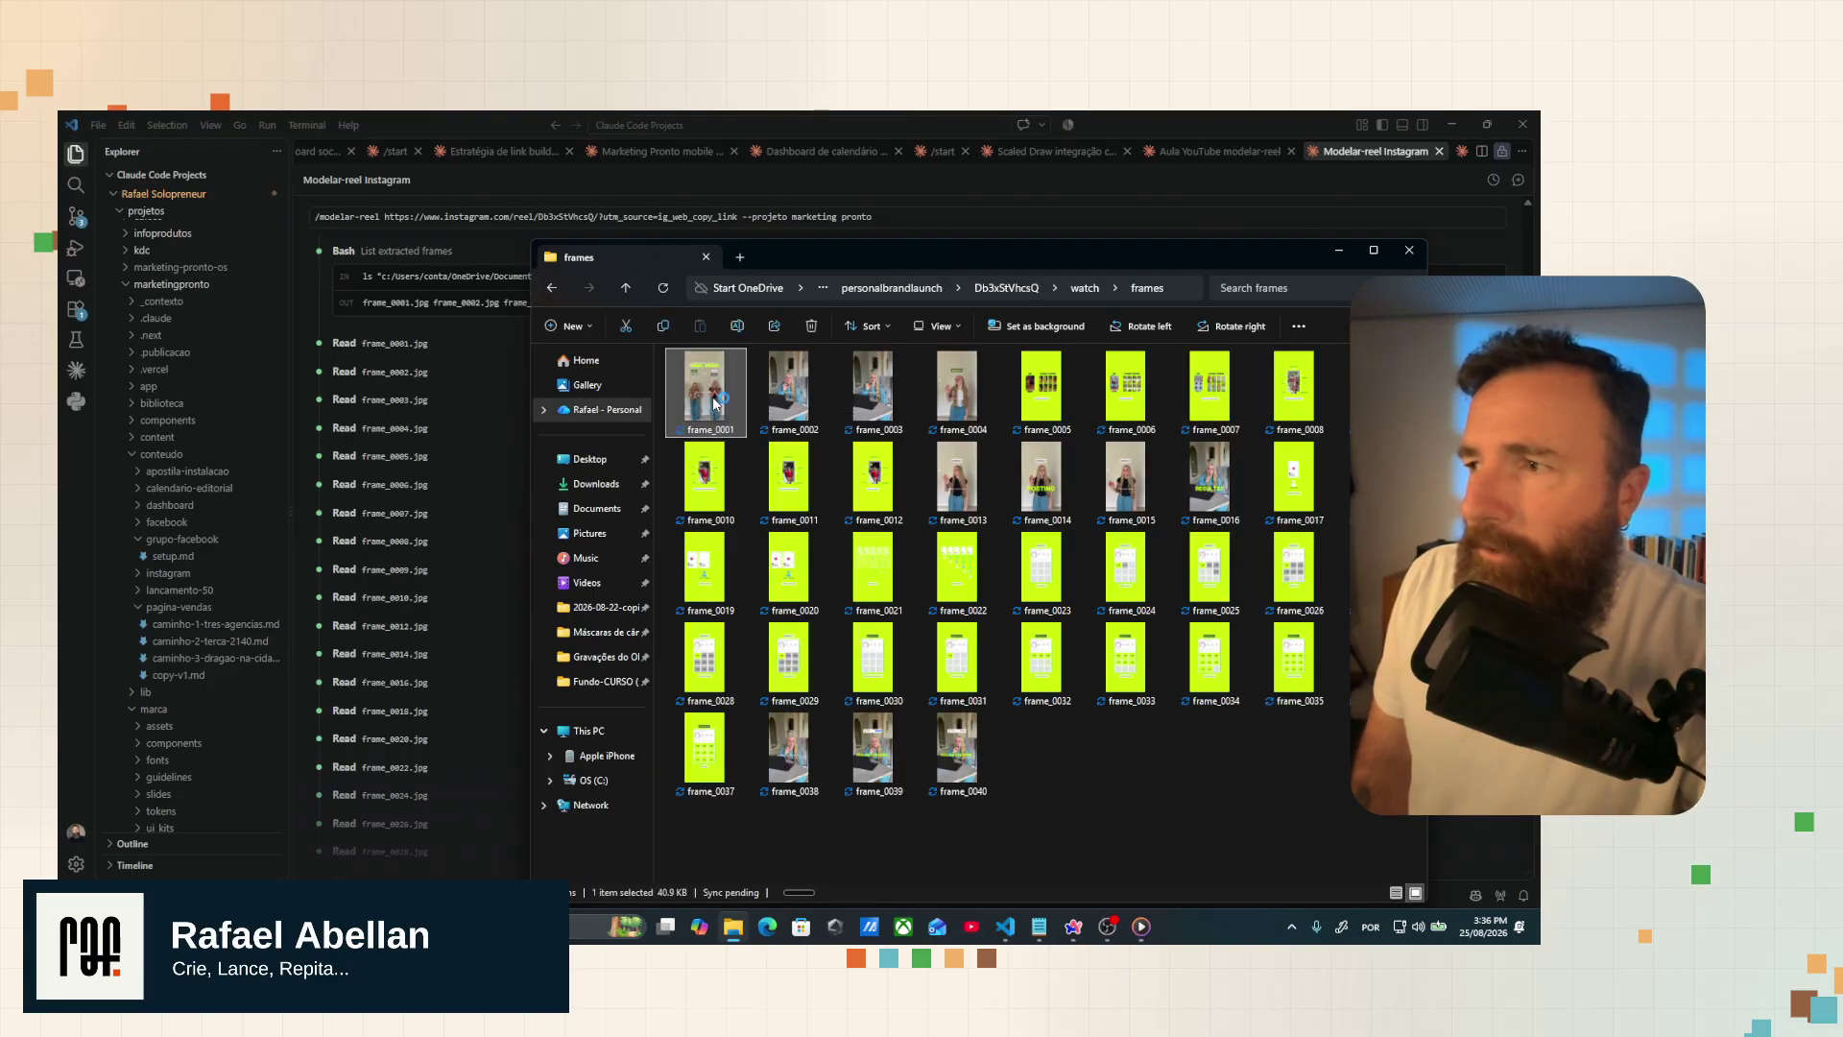
key("Right")
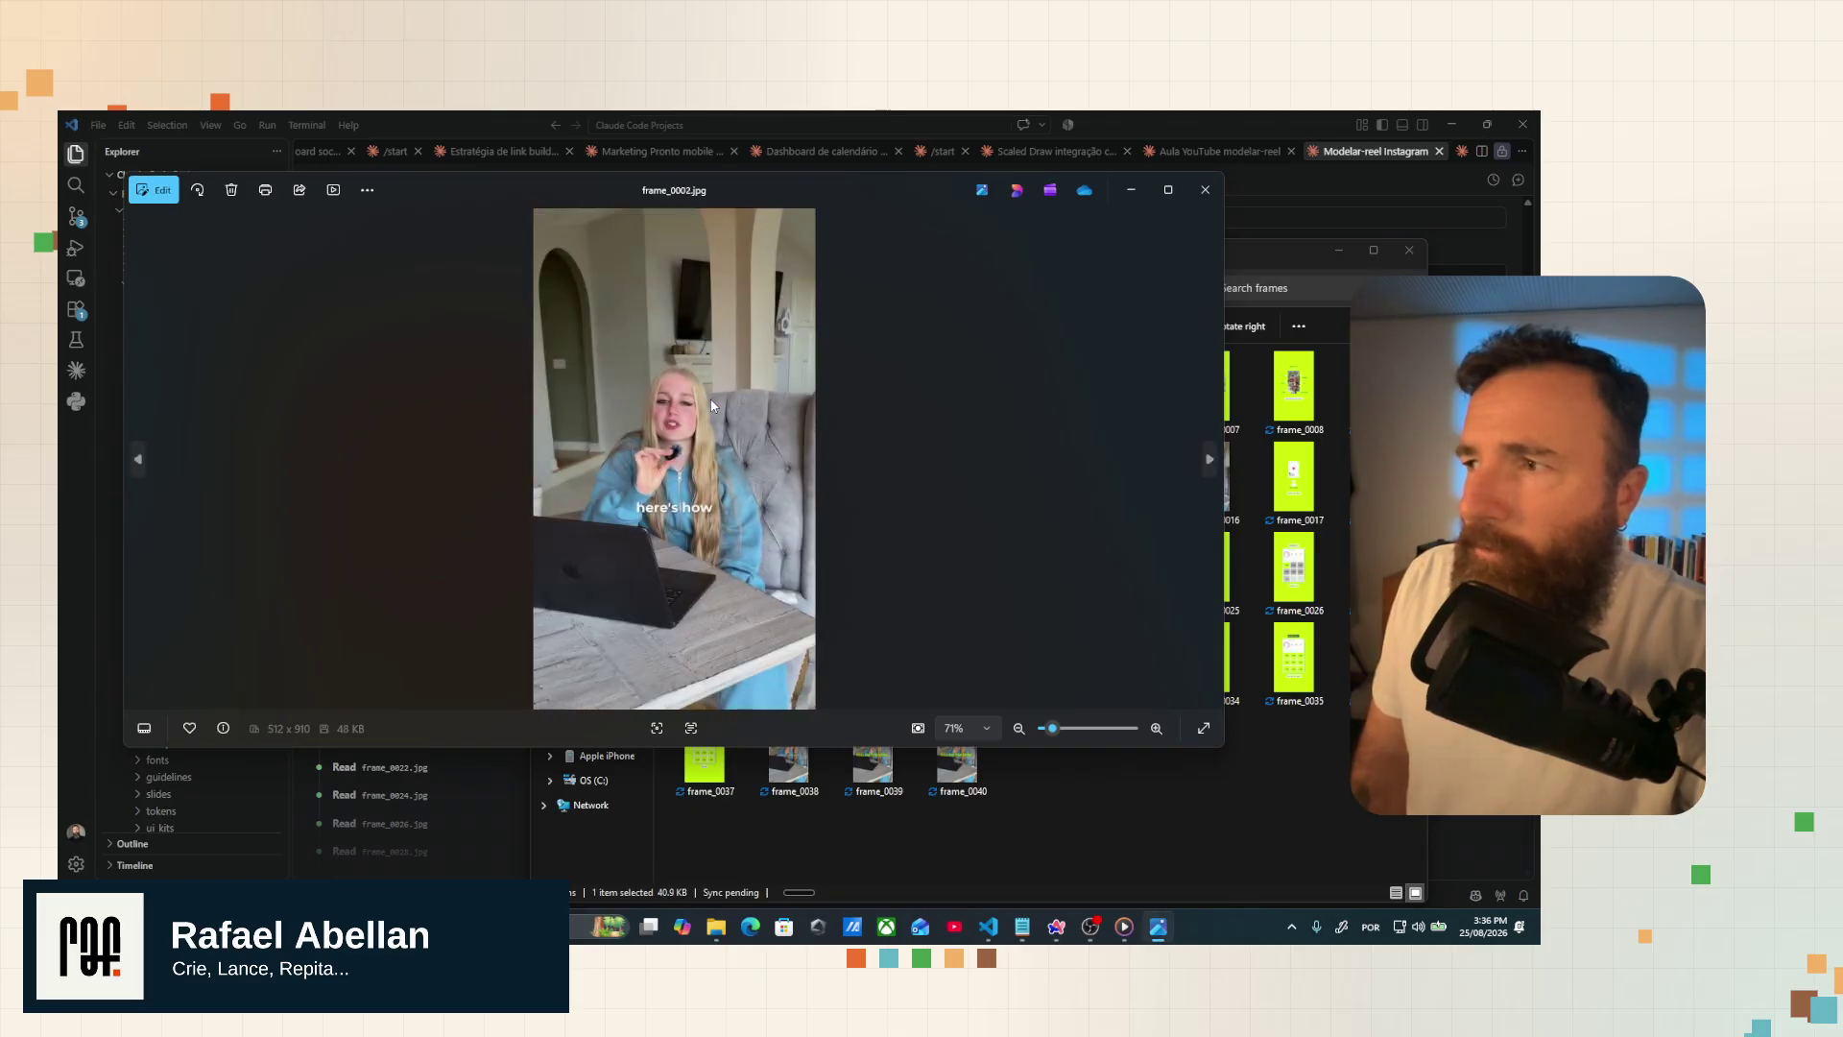
key("Right")
key("Right")
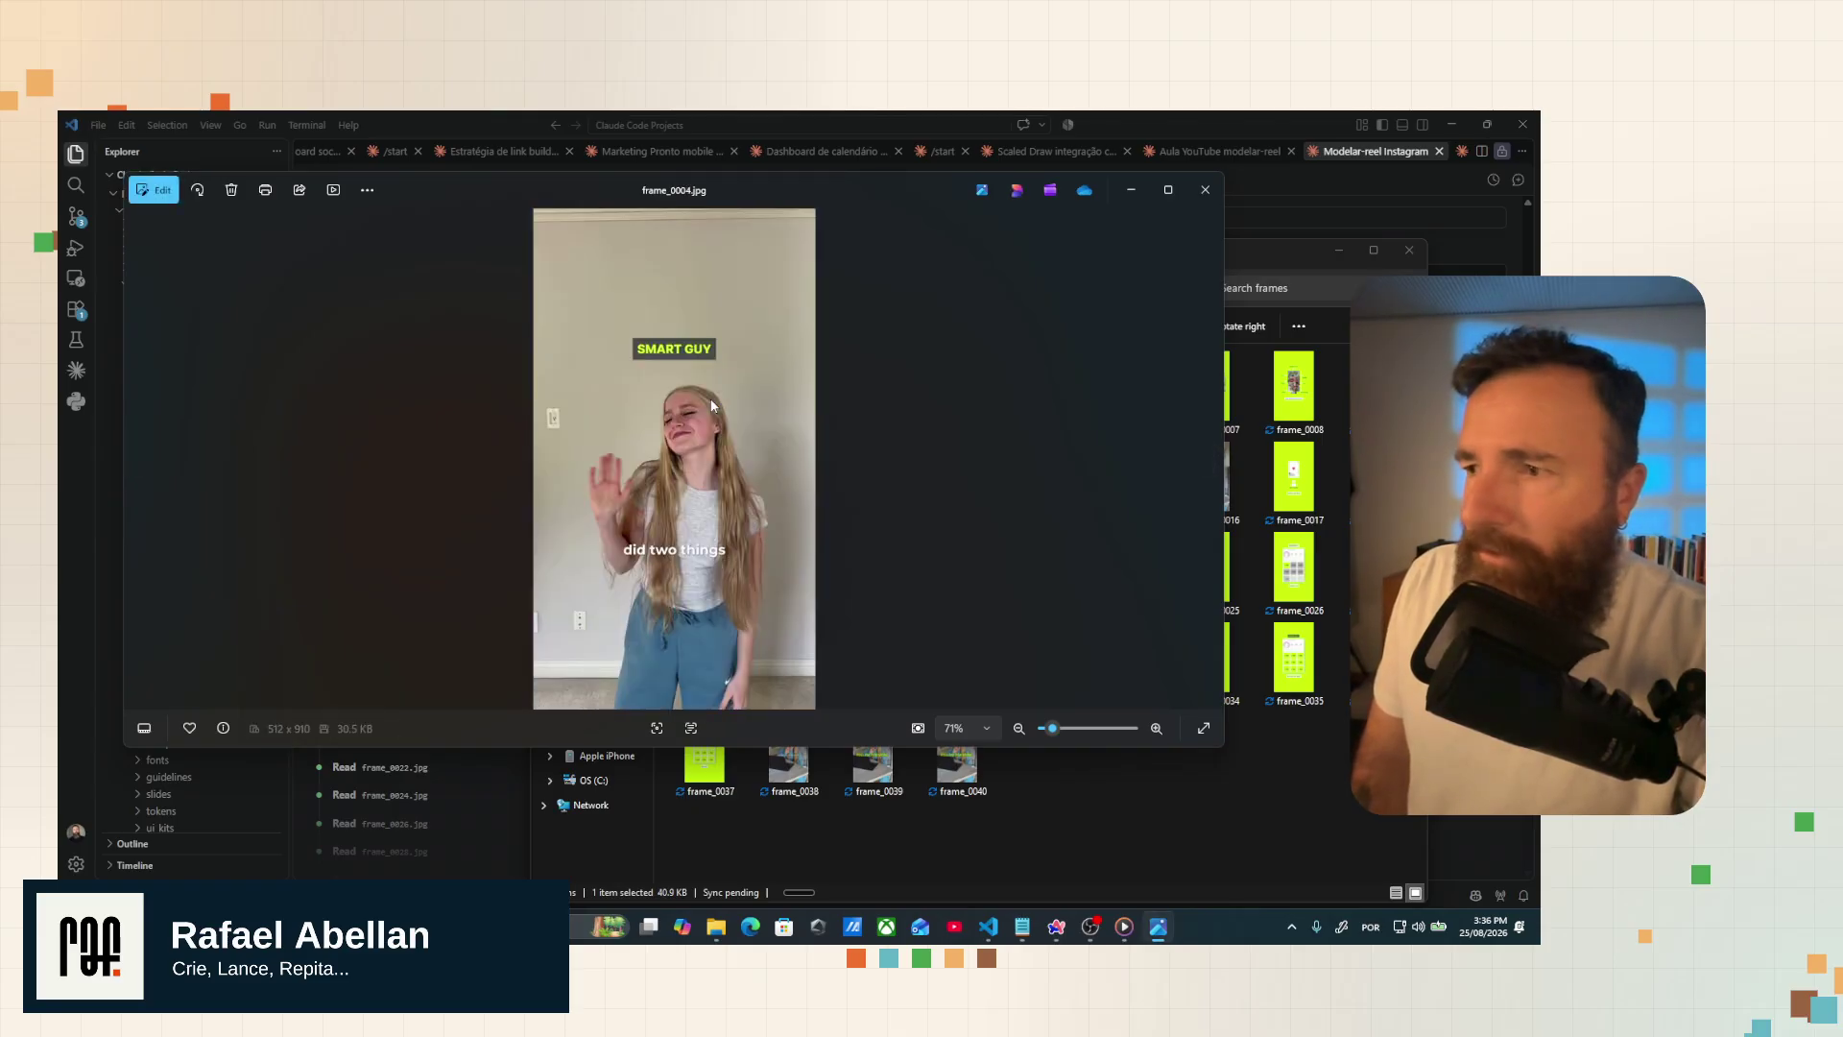
key("Right")
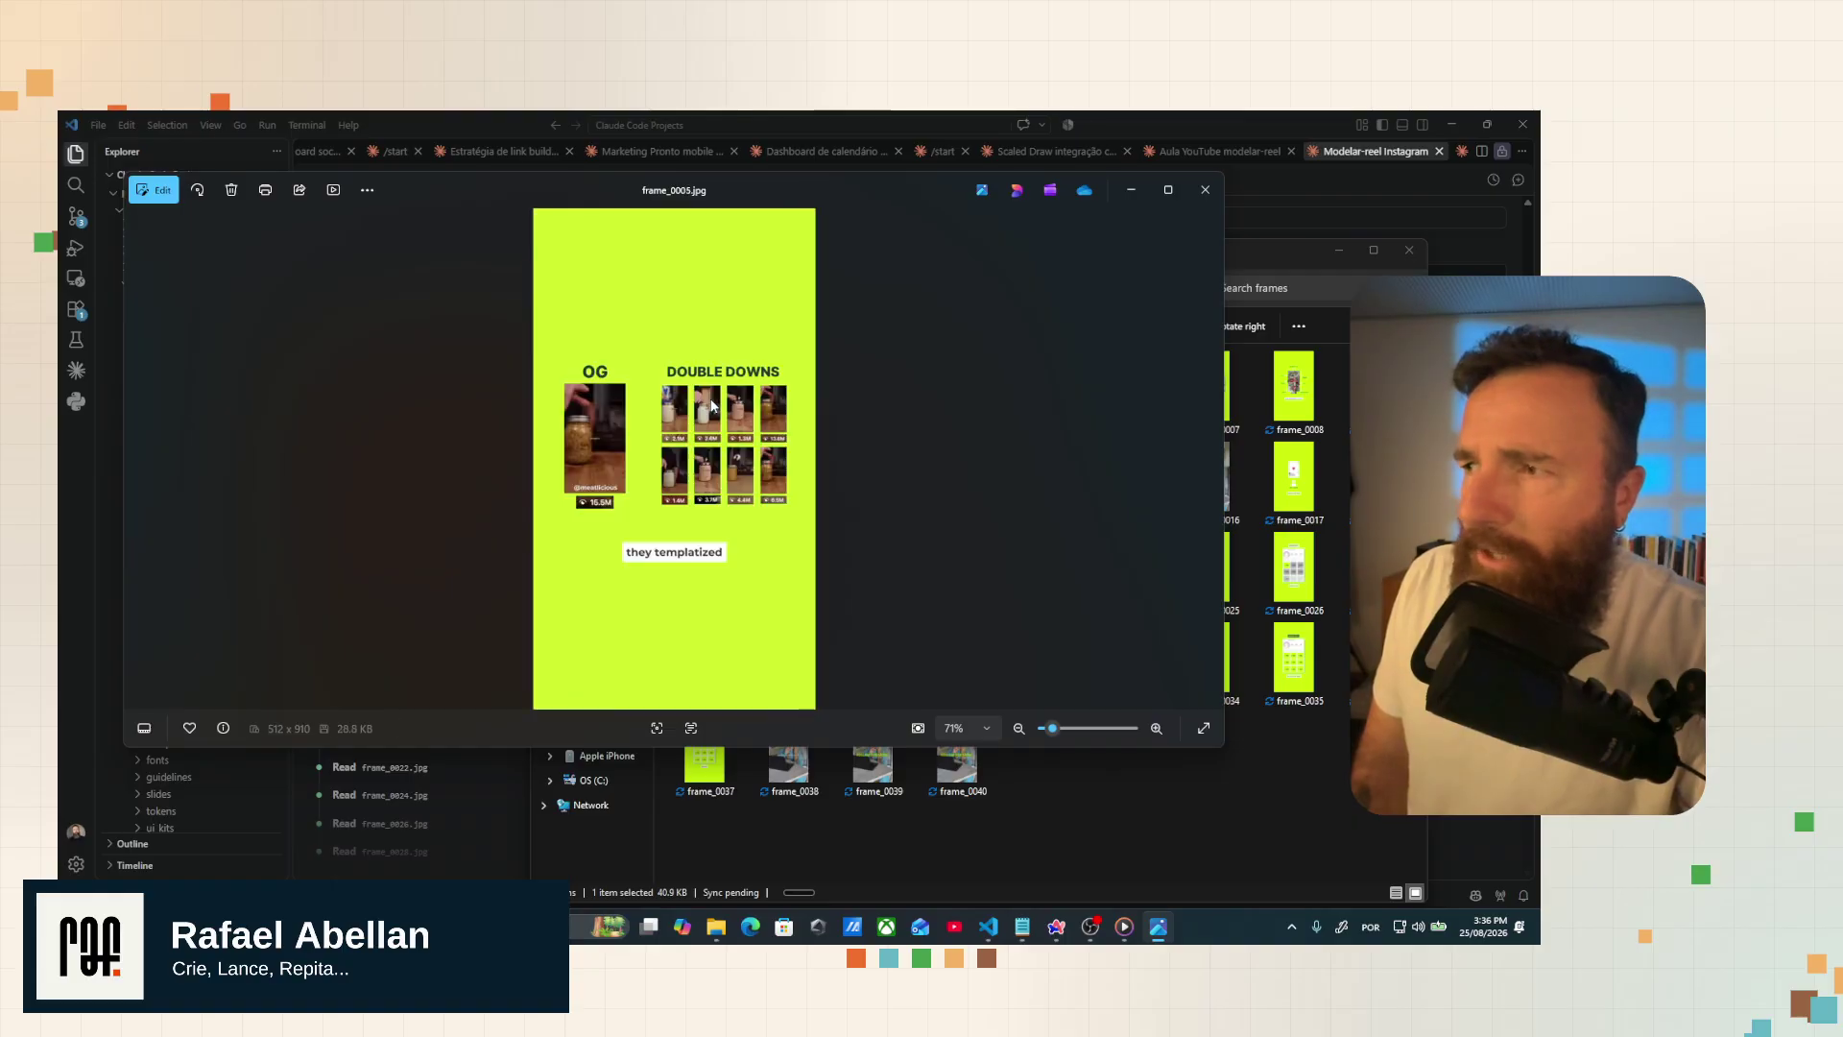
key("Right")
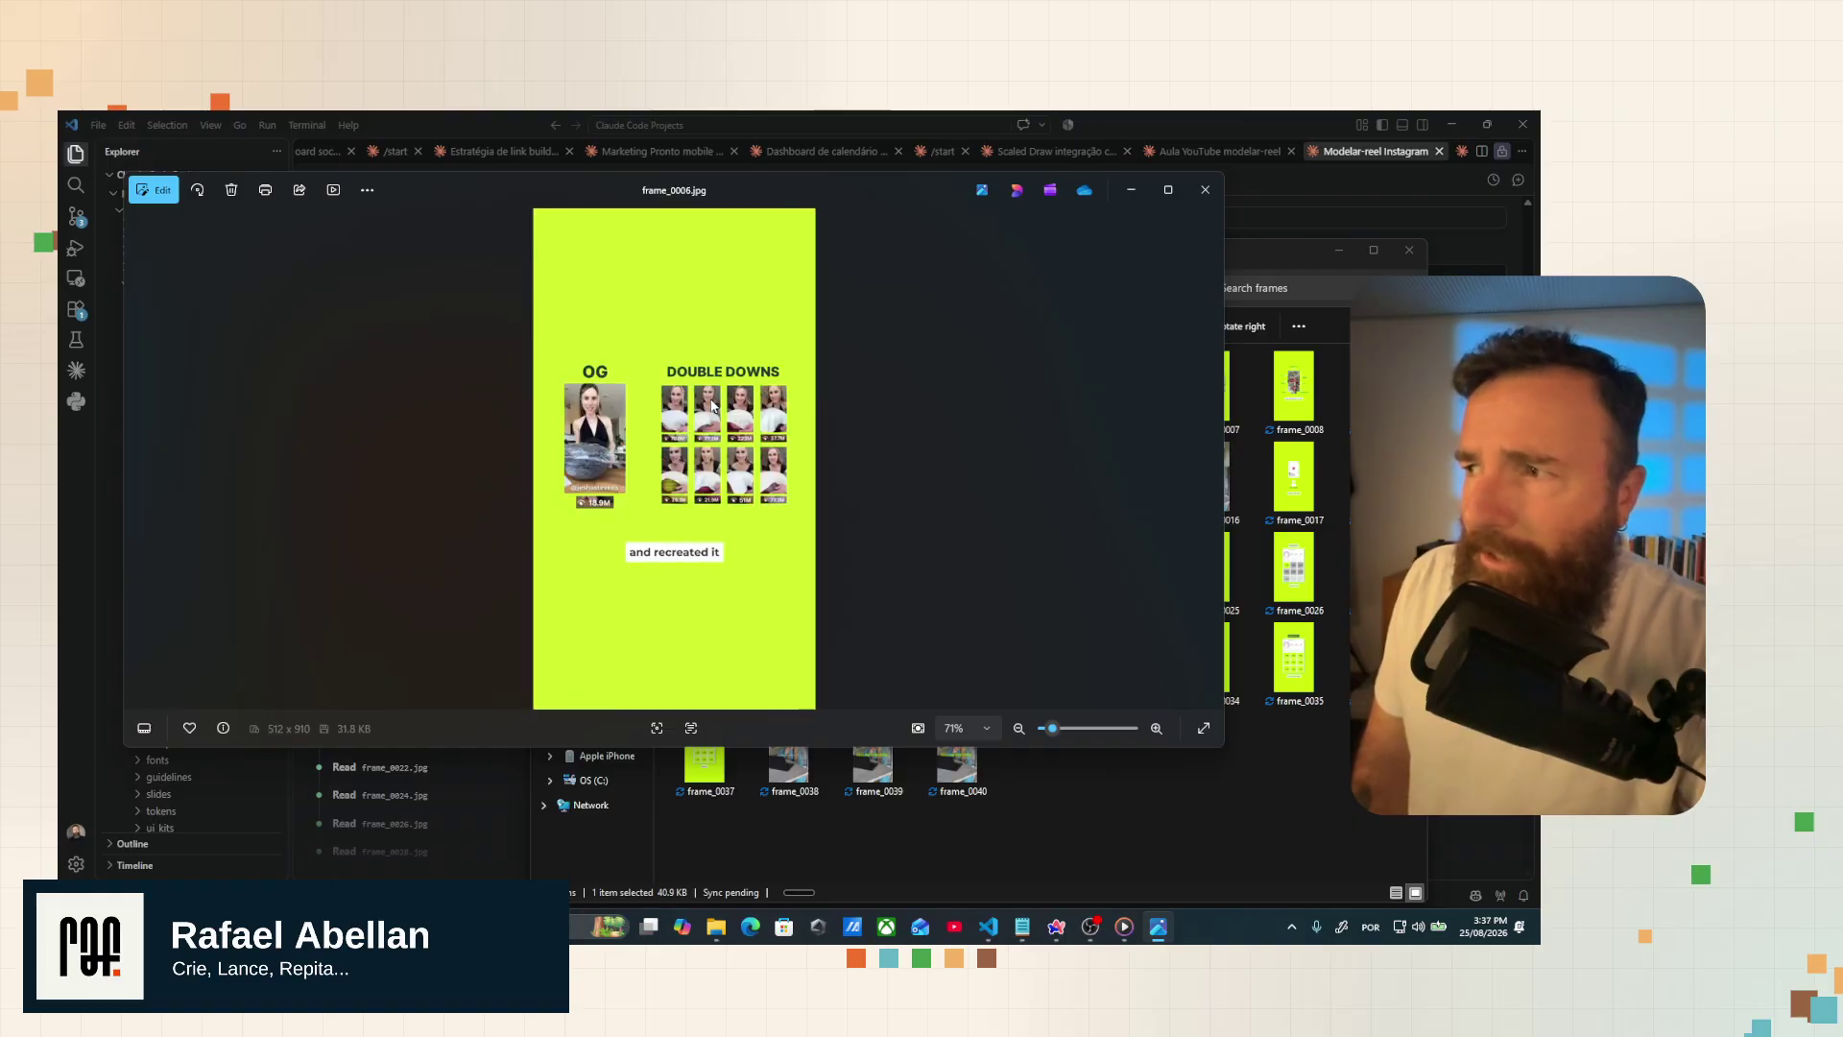
key("Right")
key("Right")
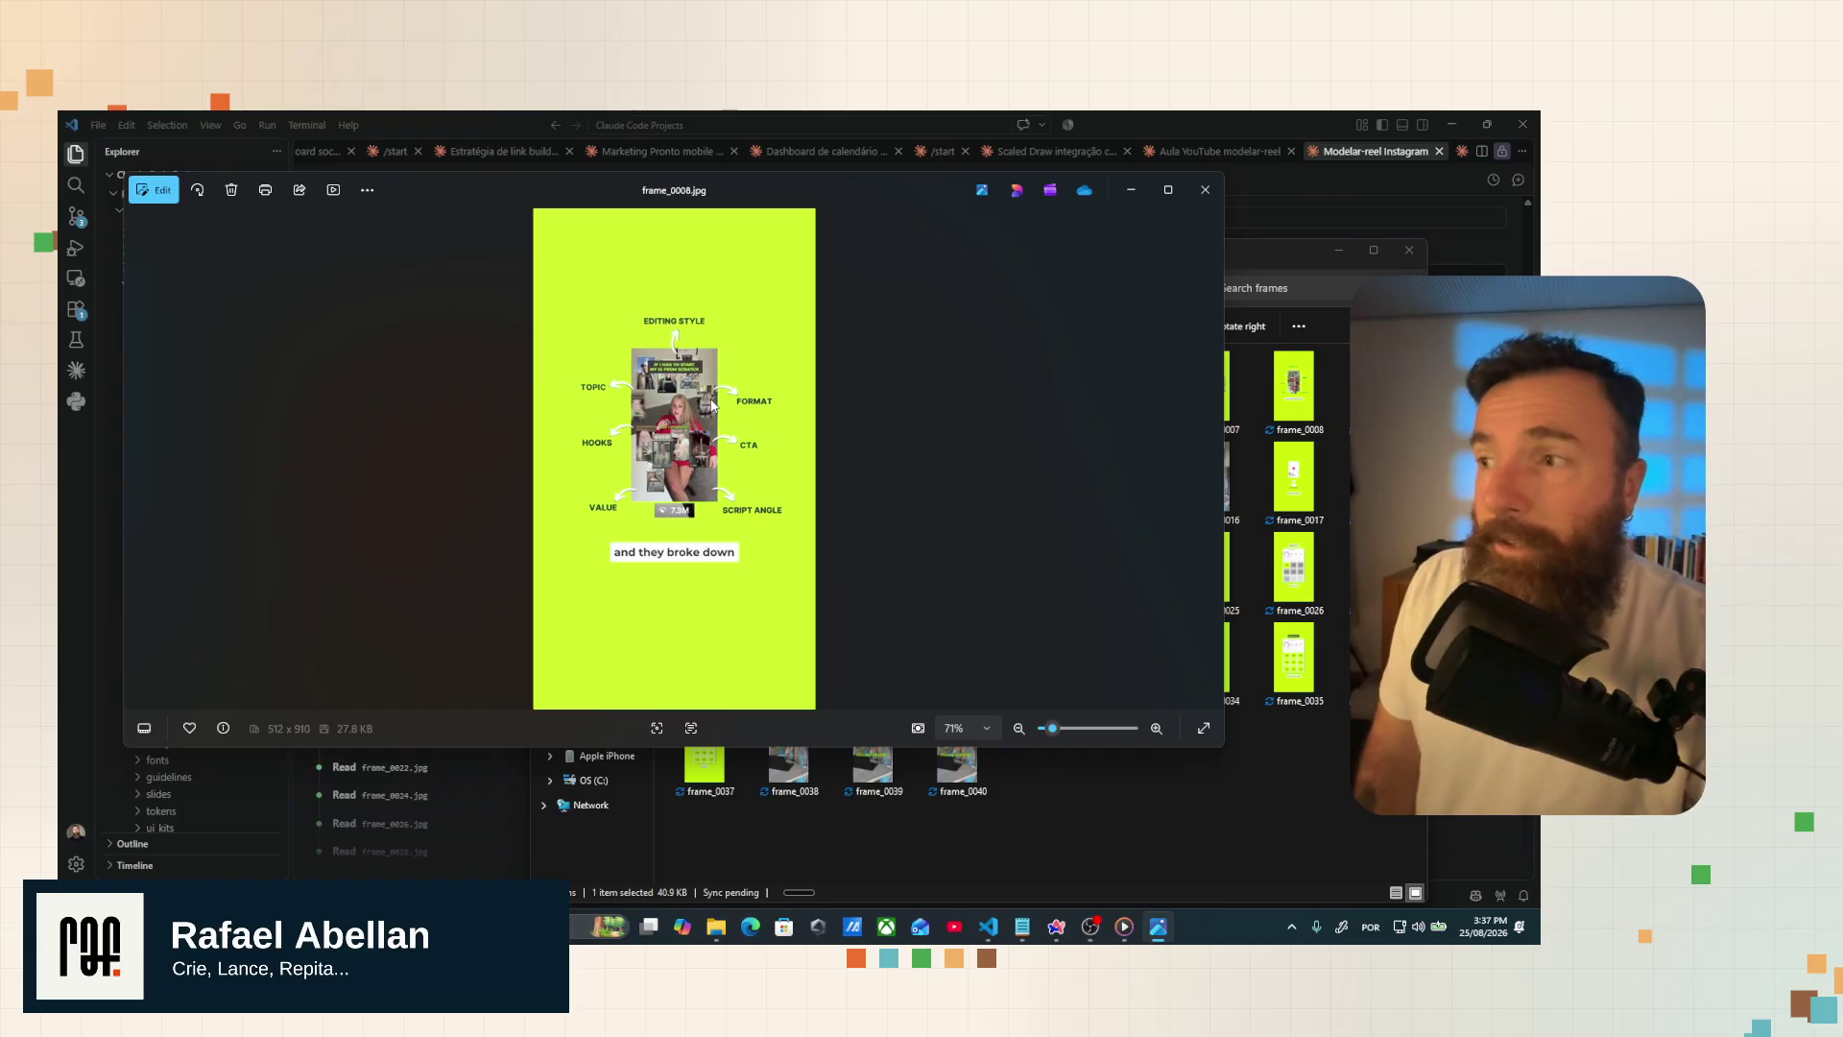
Step: View the extracted reel images from frame_0009 to frame_0011 and close the image viewer
key("Right")
key("Right")
key("Right")
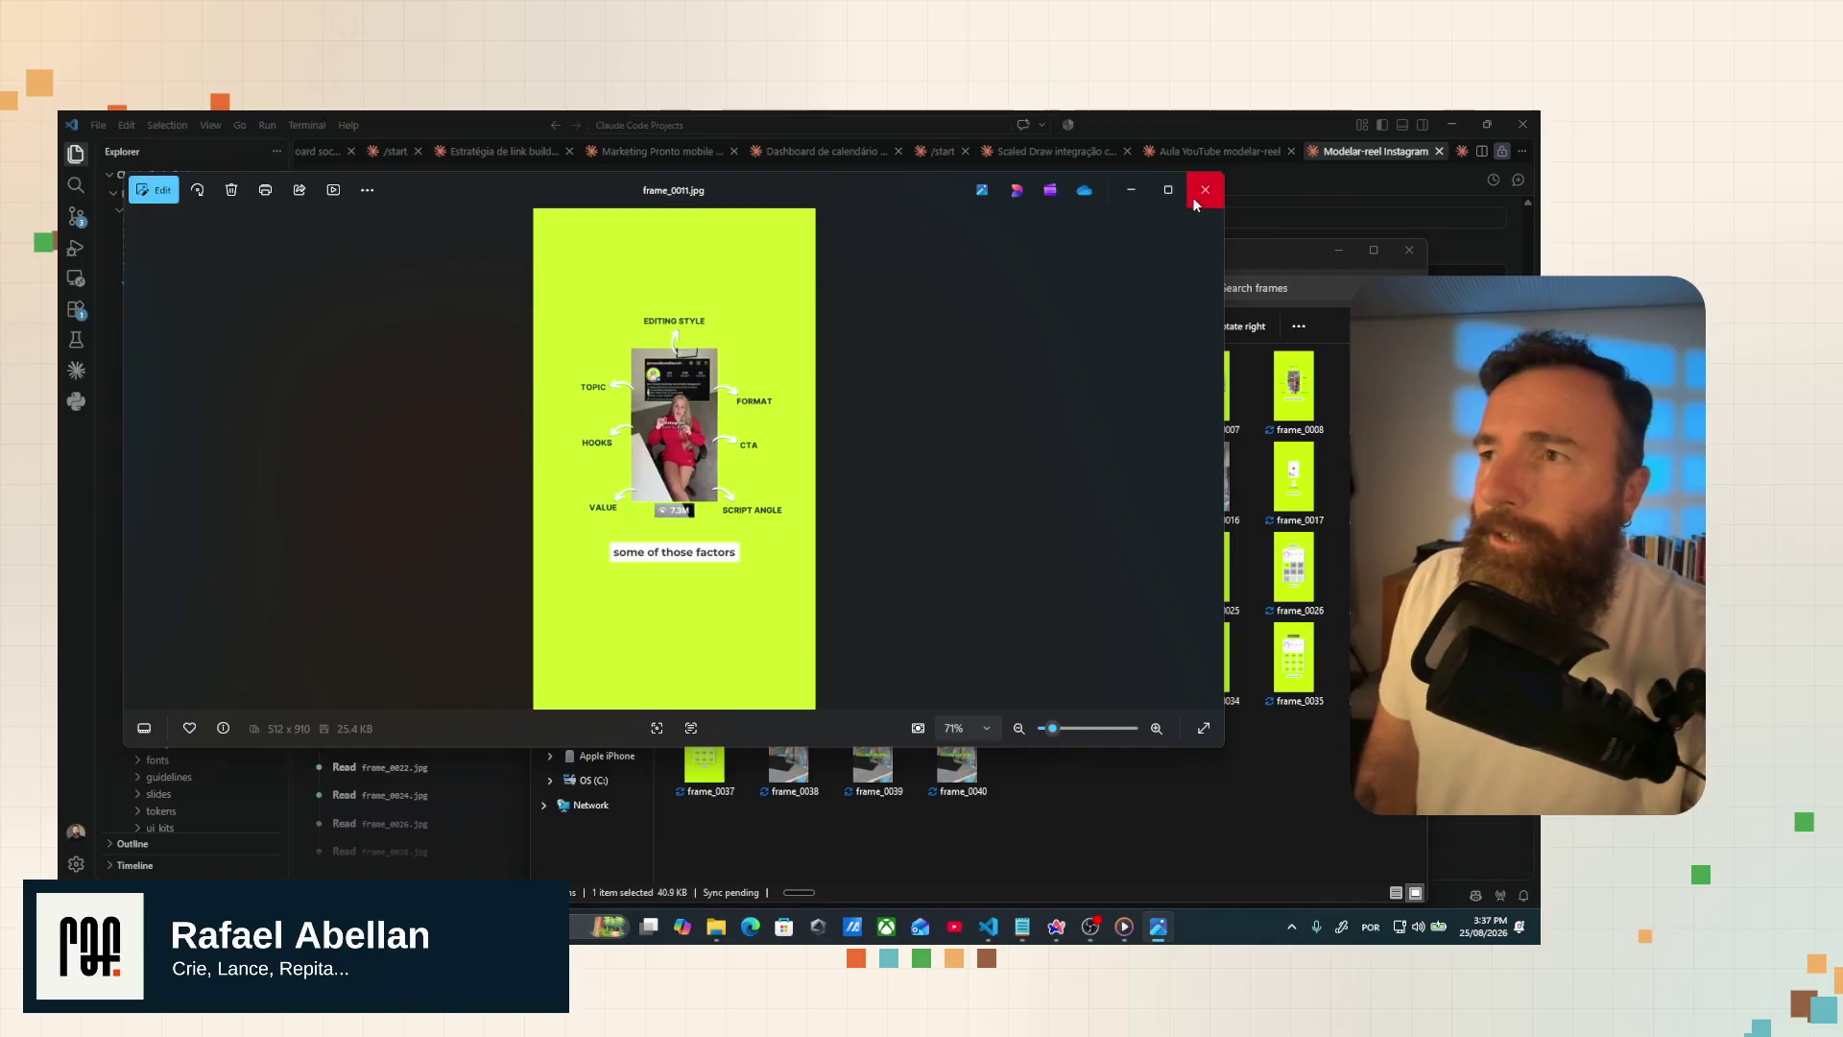
left_click(1196, 204)
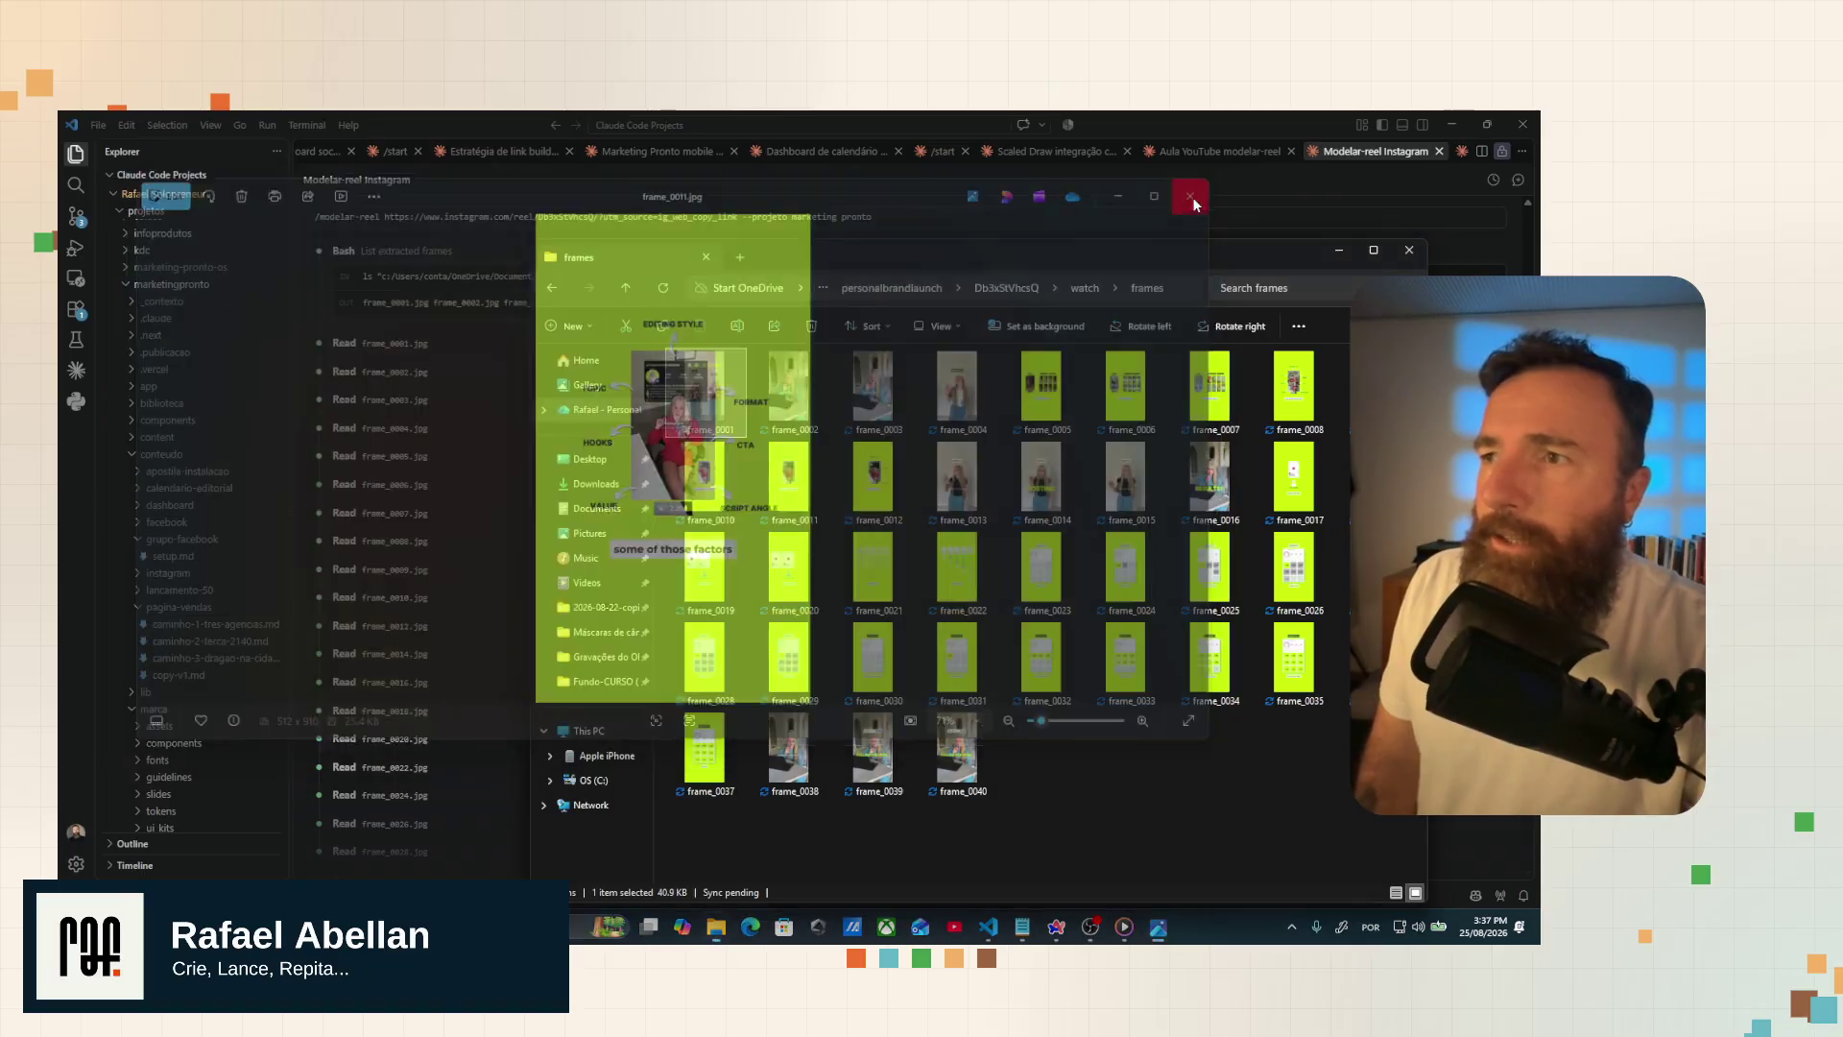
Step: Check the audio file in the reel's watch folder, and go up to the Db3xStVhcsQ folder
left_click(1084, 288)
left_click(700, 403)
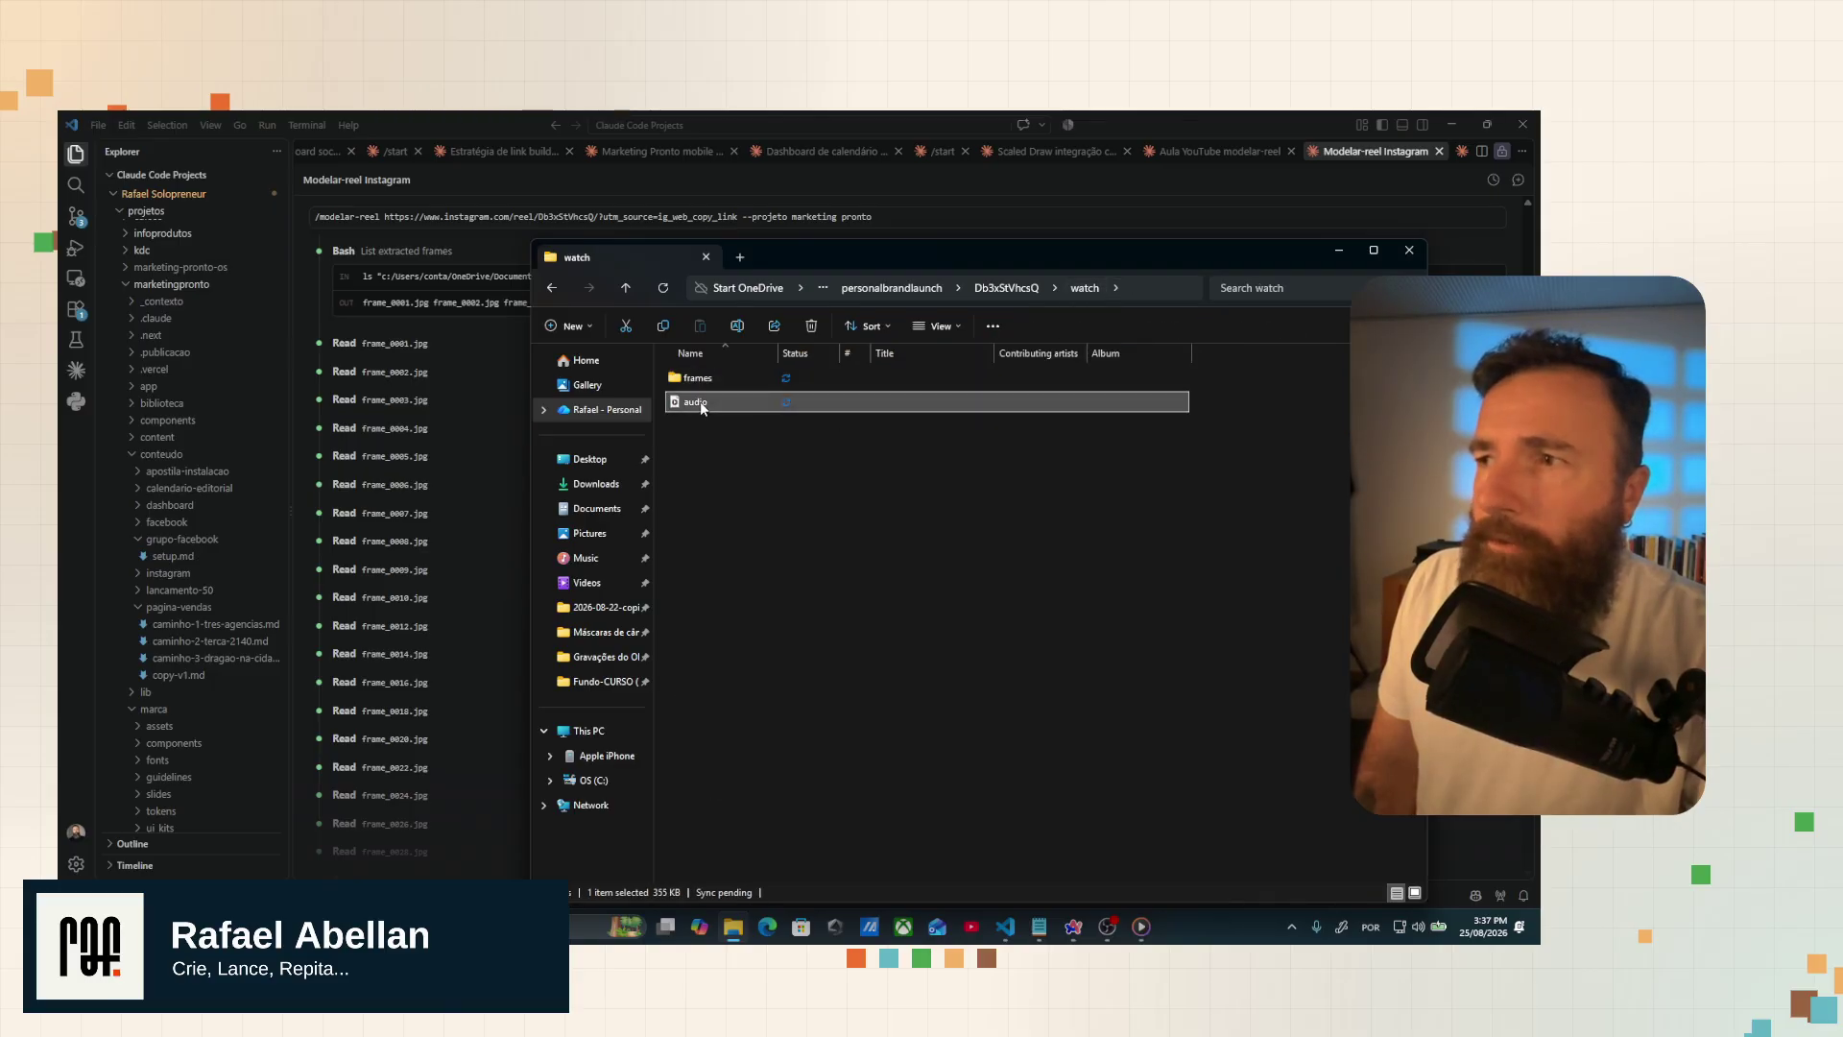
left_click(1008, 288)
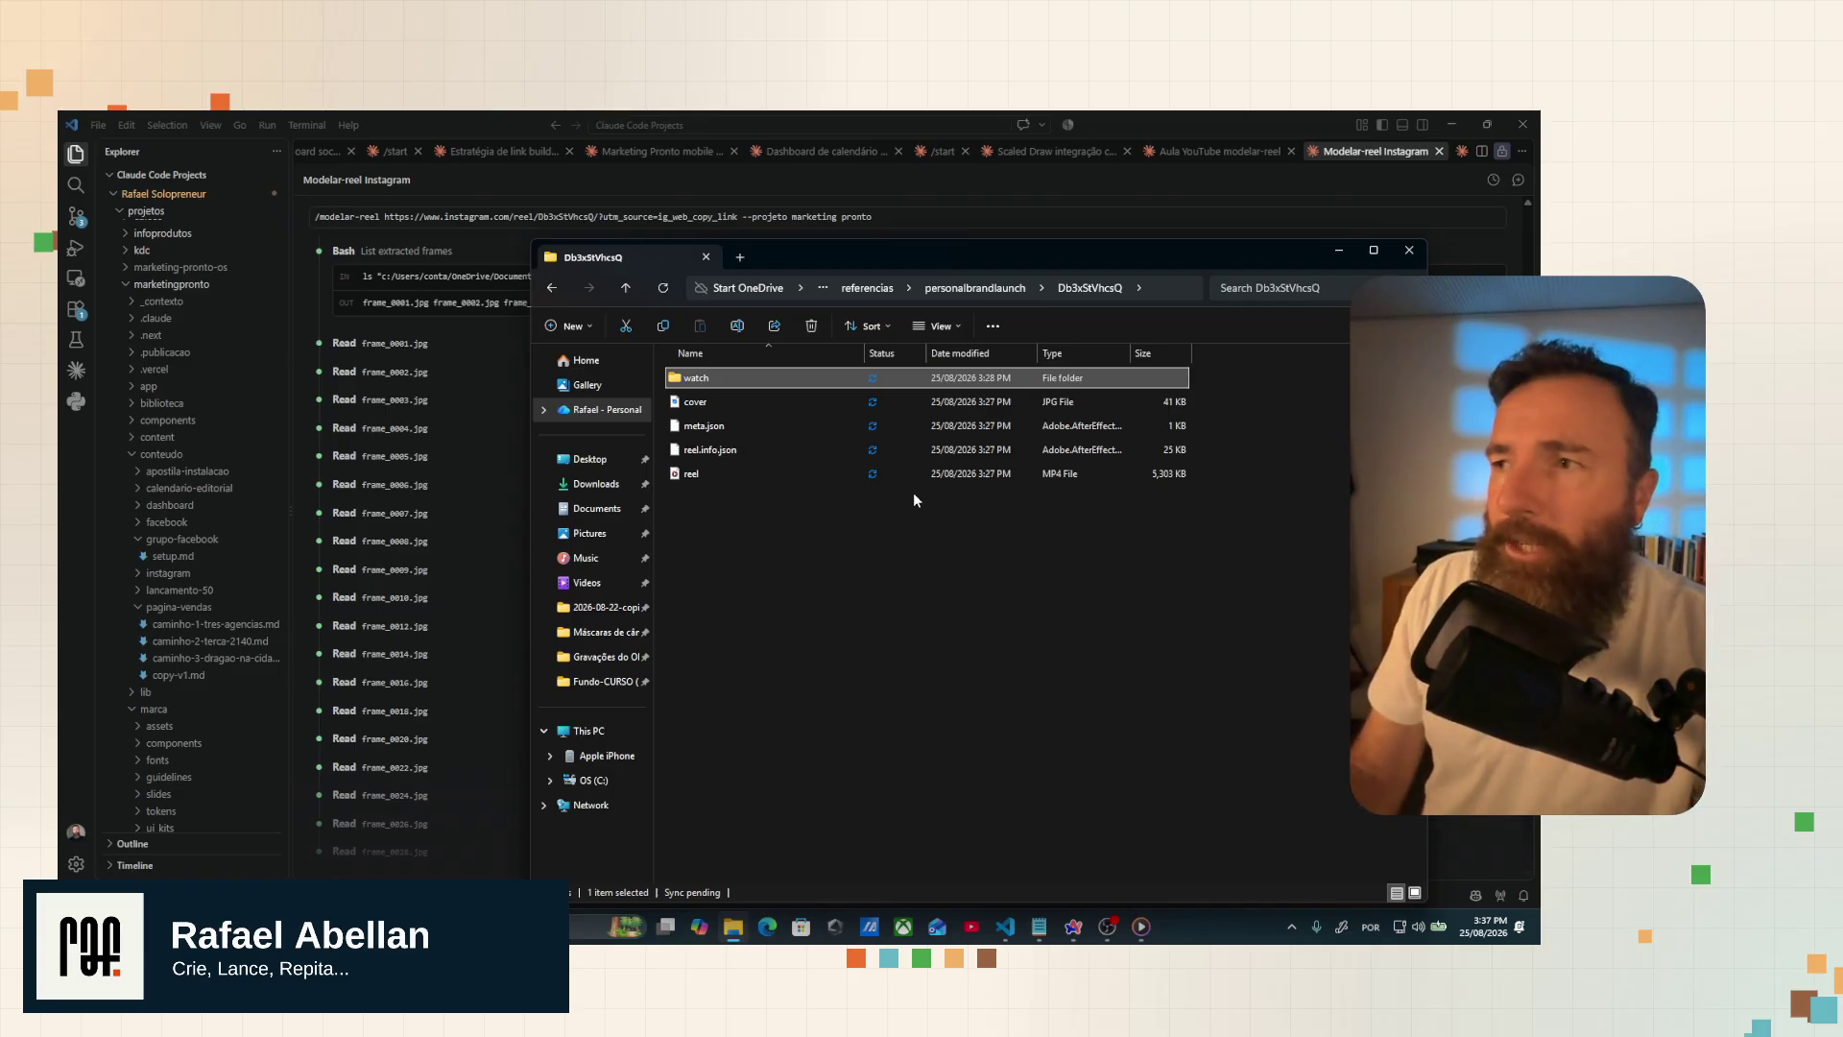
Step: Switch back to VS Code and check the Claude Code run log past the frame readings
left_click(971, 181)
scroll(989, 511, "down", 5)
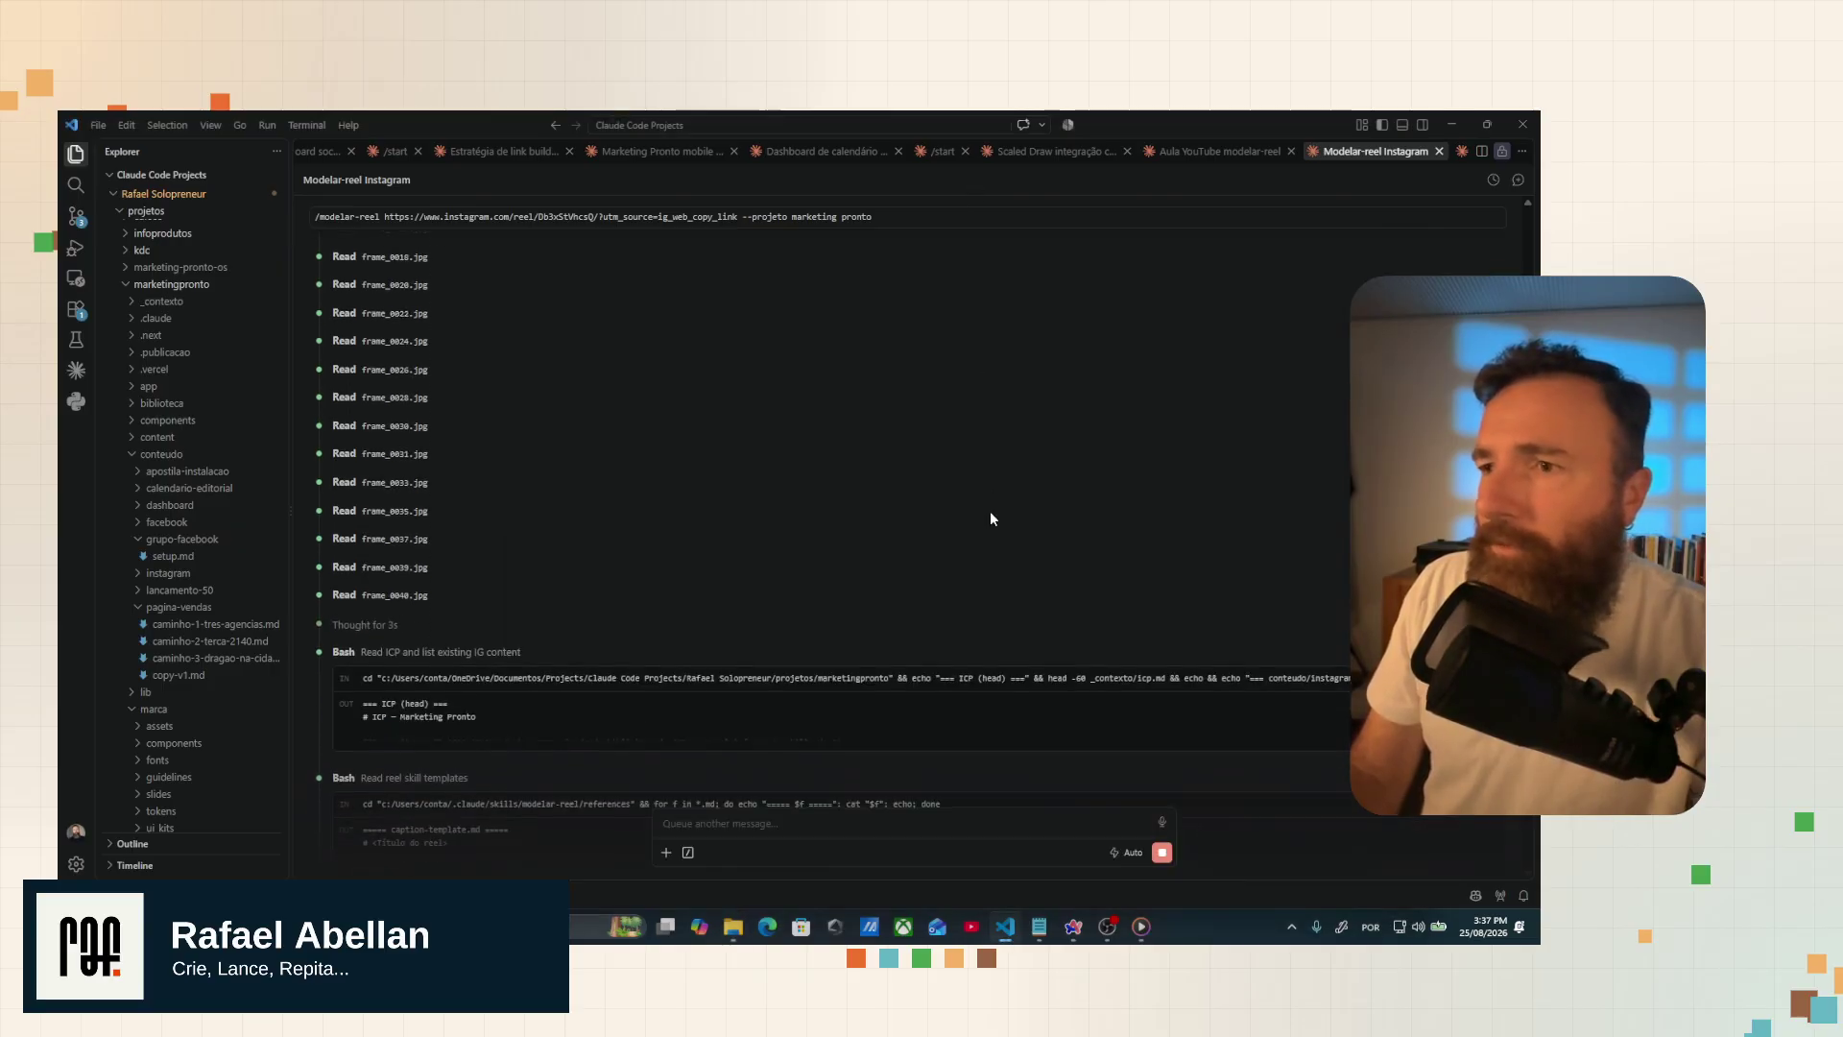
scroll(992, 519, "down", 5)
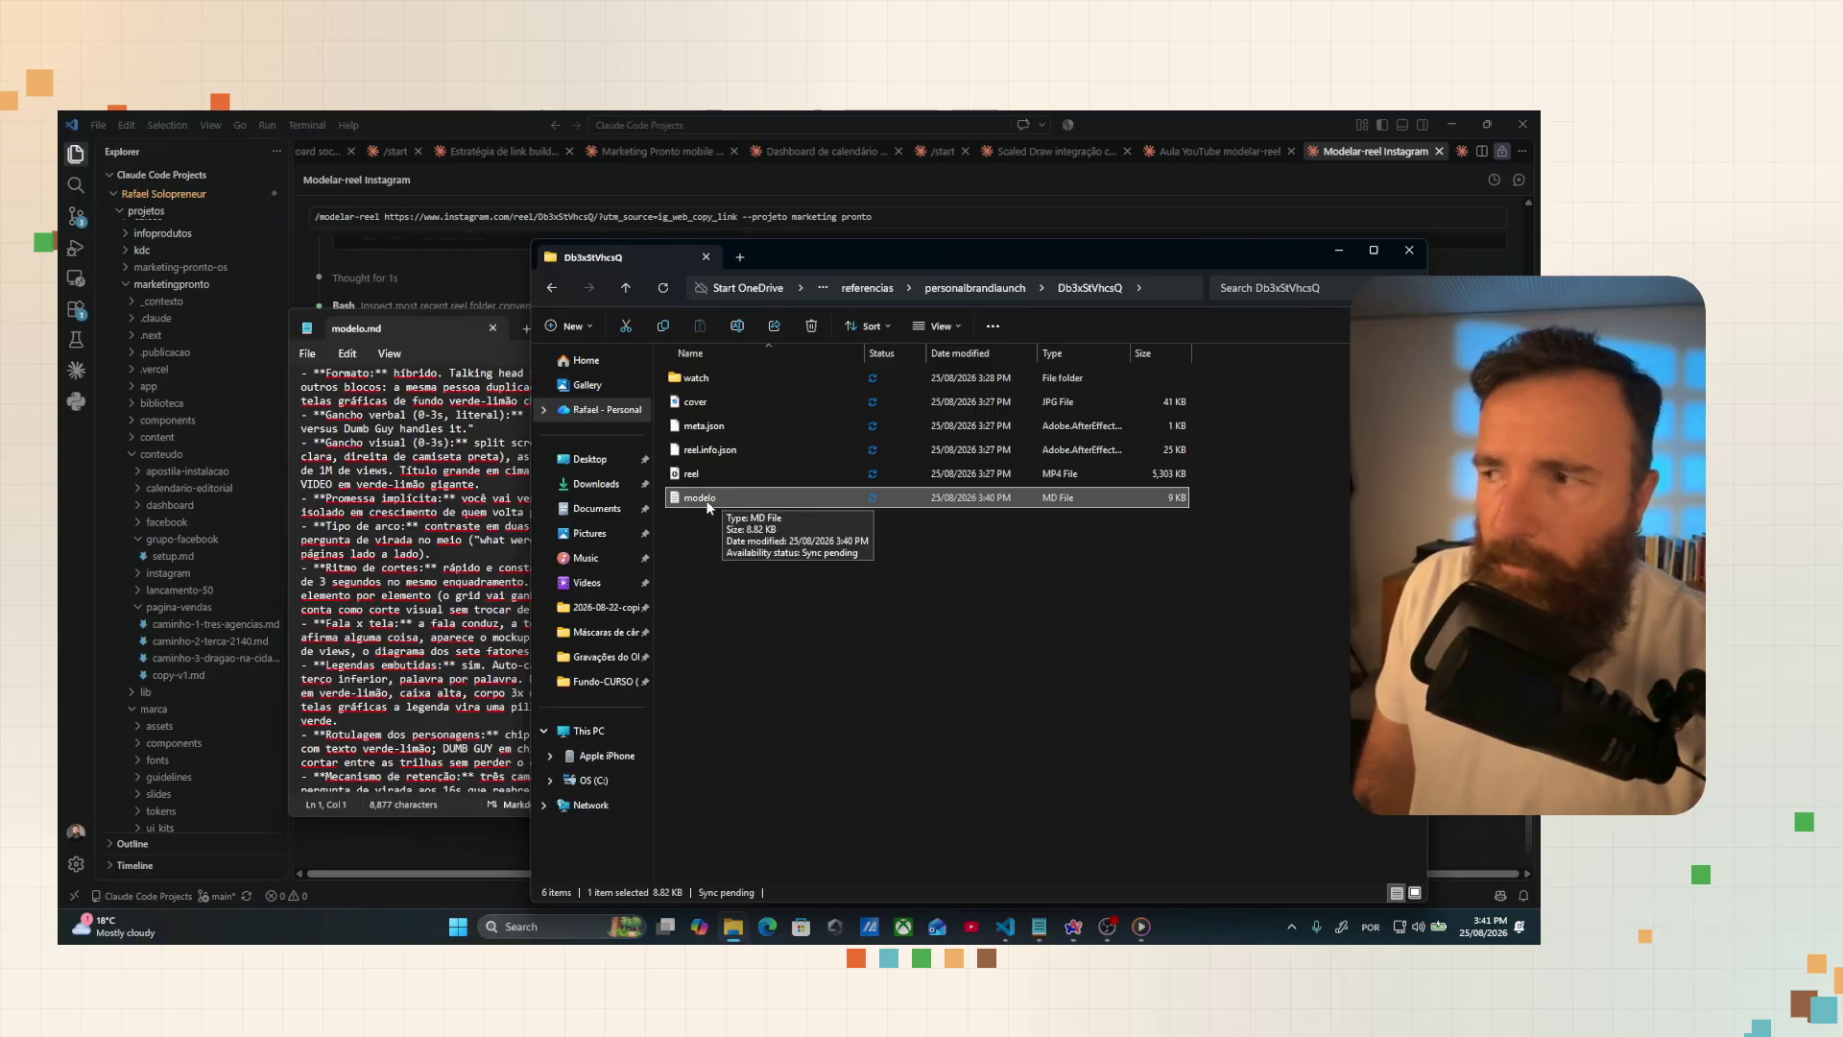
Step: Bring the open modelo.md in Notepad into clear view over File Explorer, and read its header and Radiografia section
left_click(430, 338)
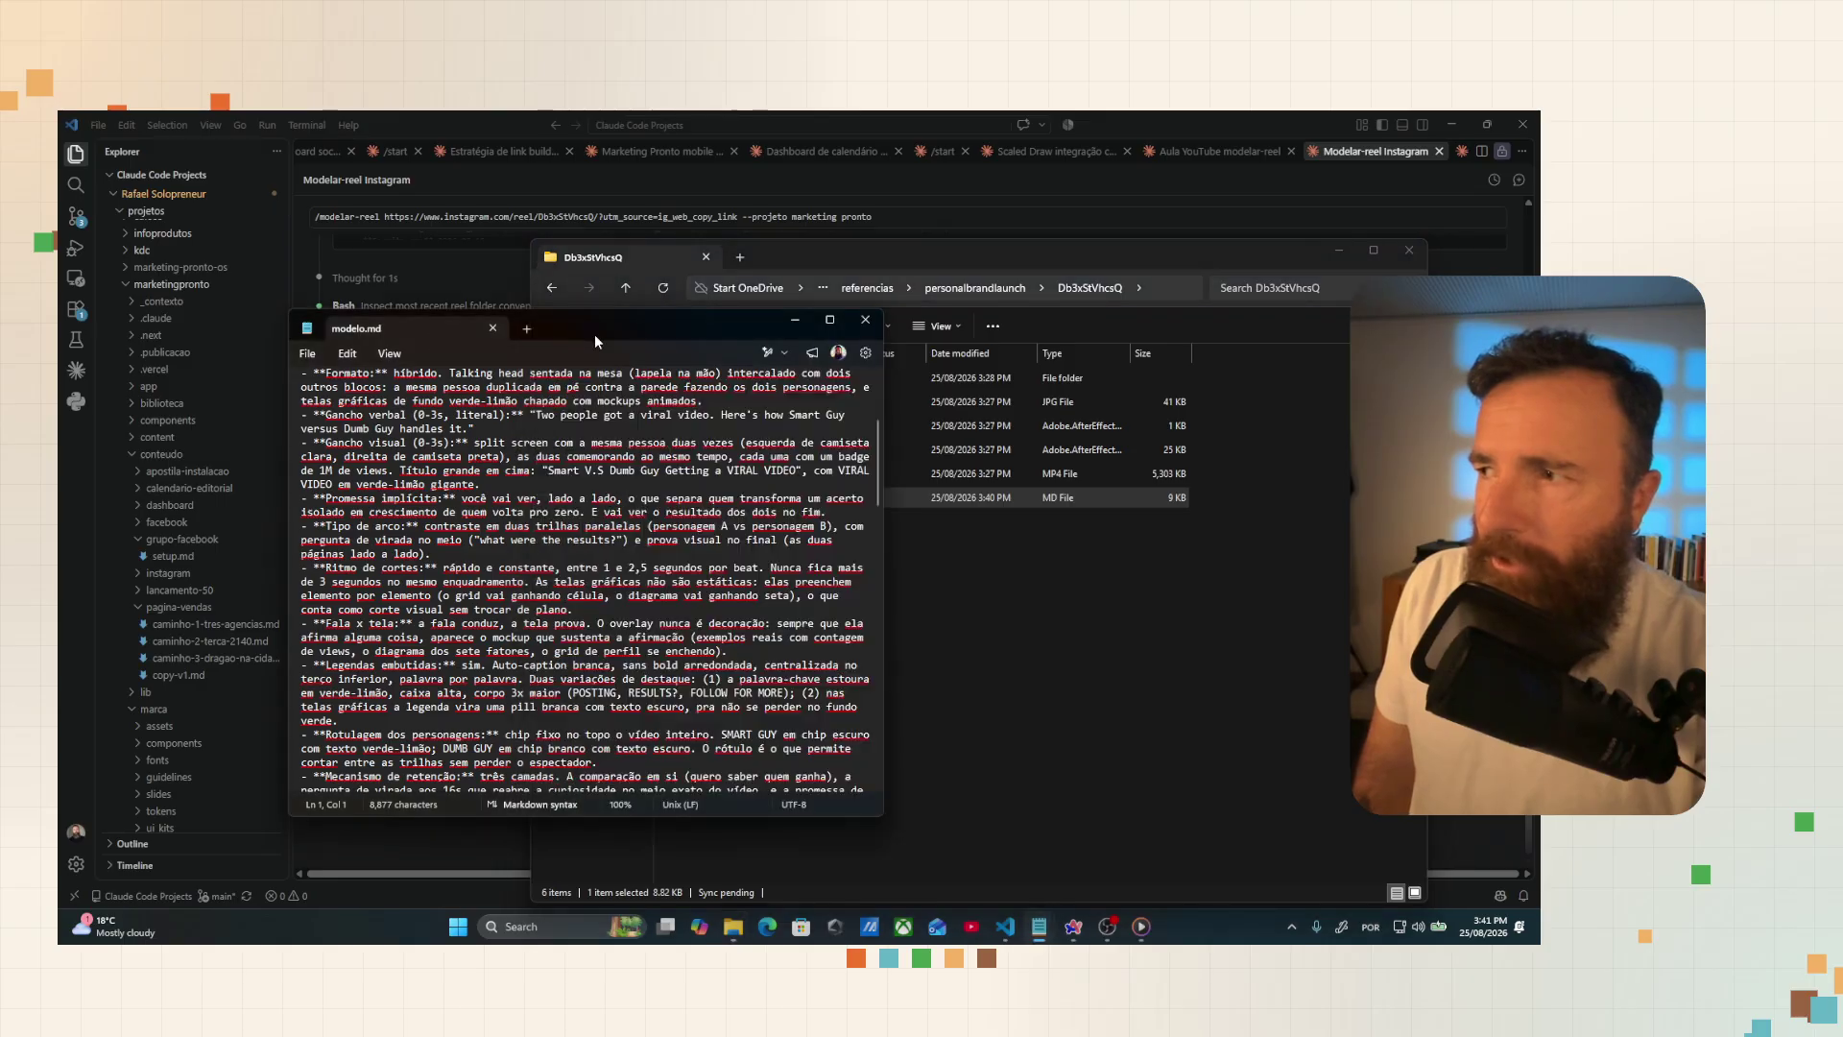
left_click_drag(603, 332, 845, 232)
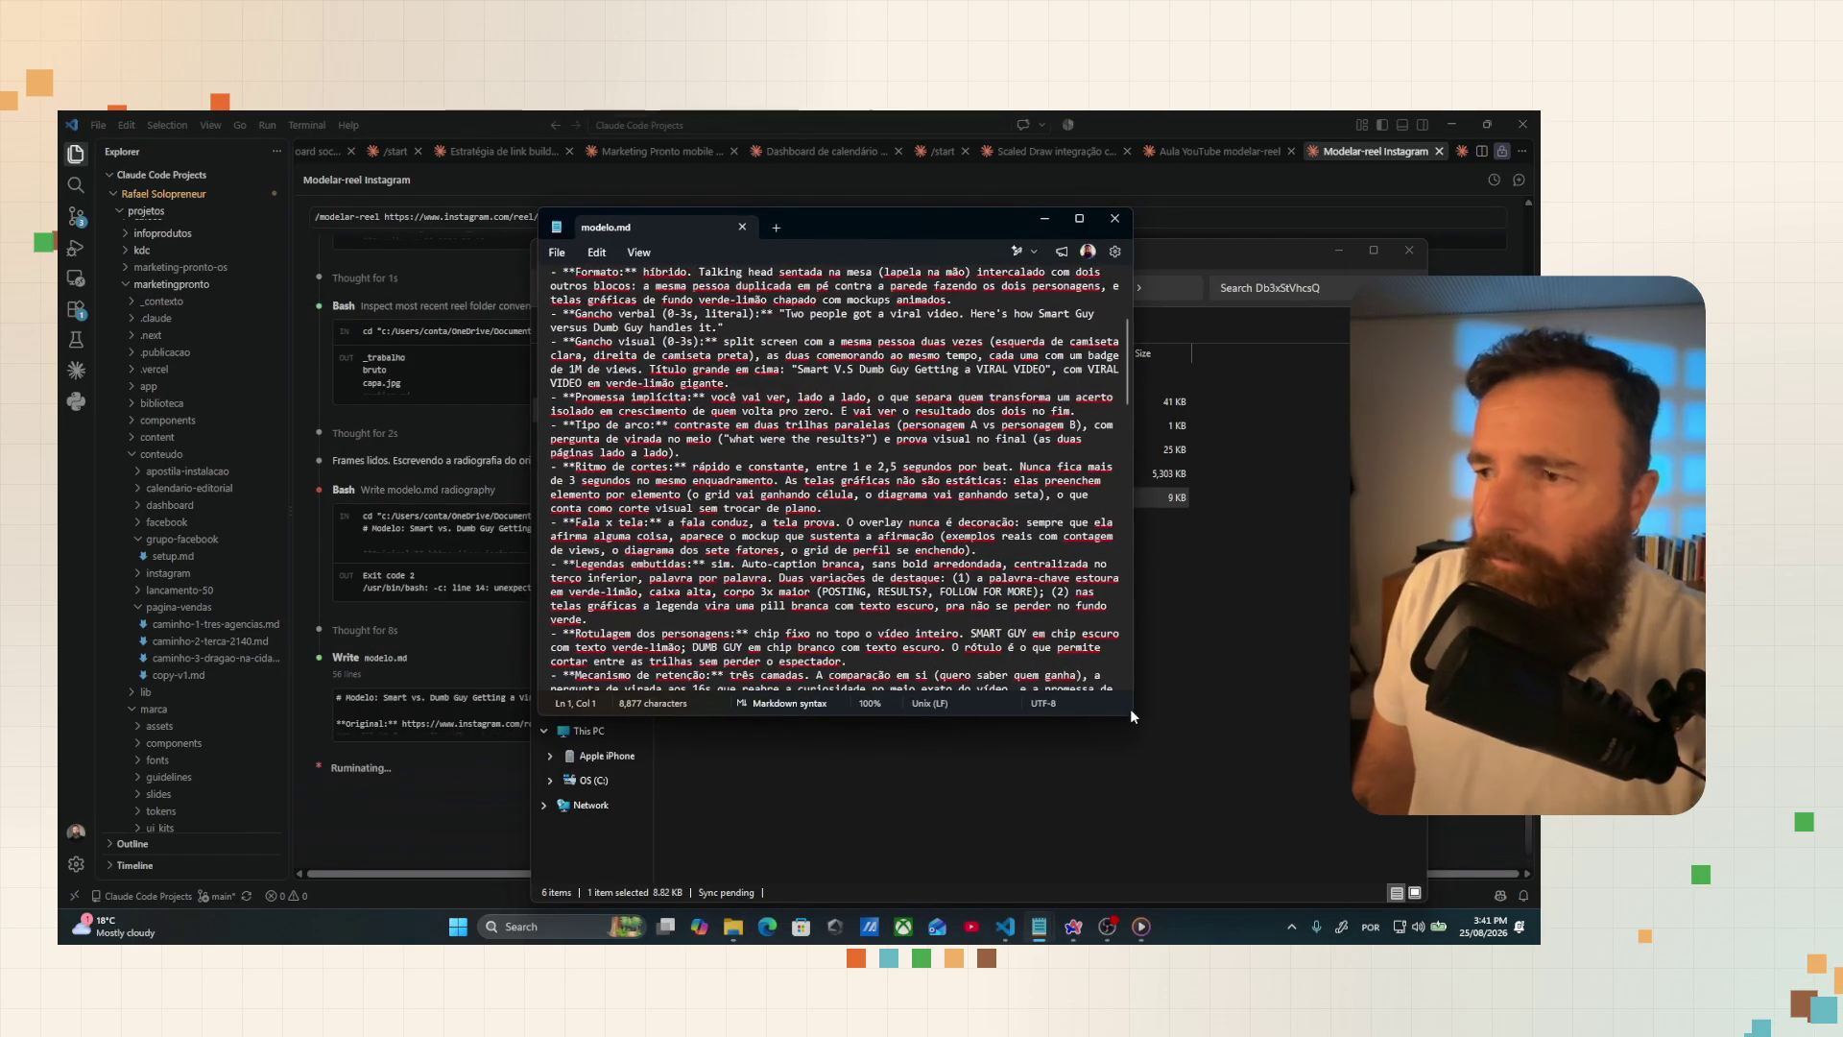
left_click(754, 468)
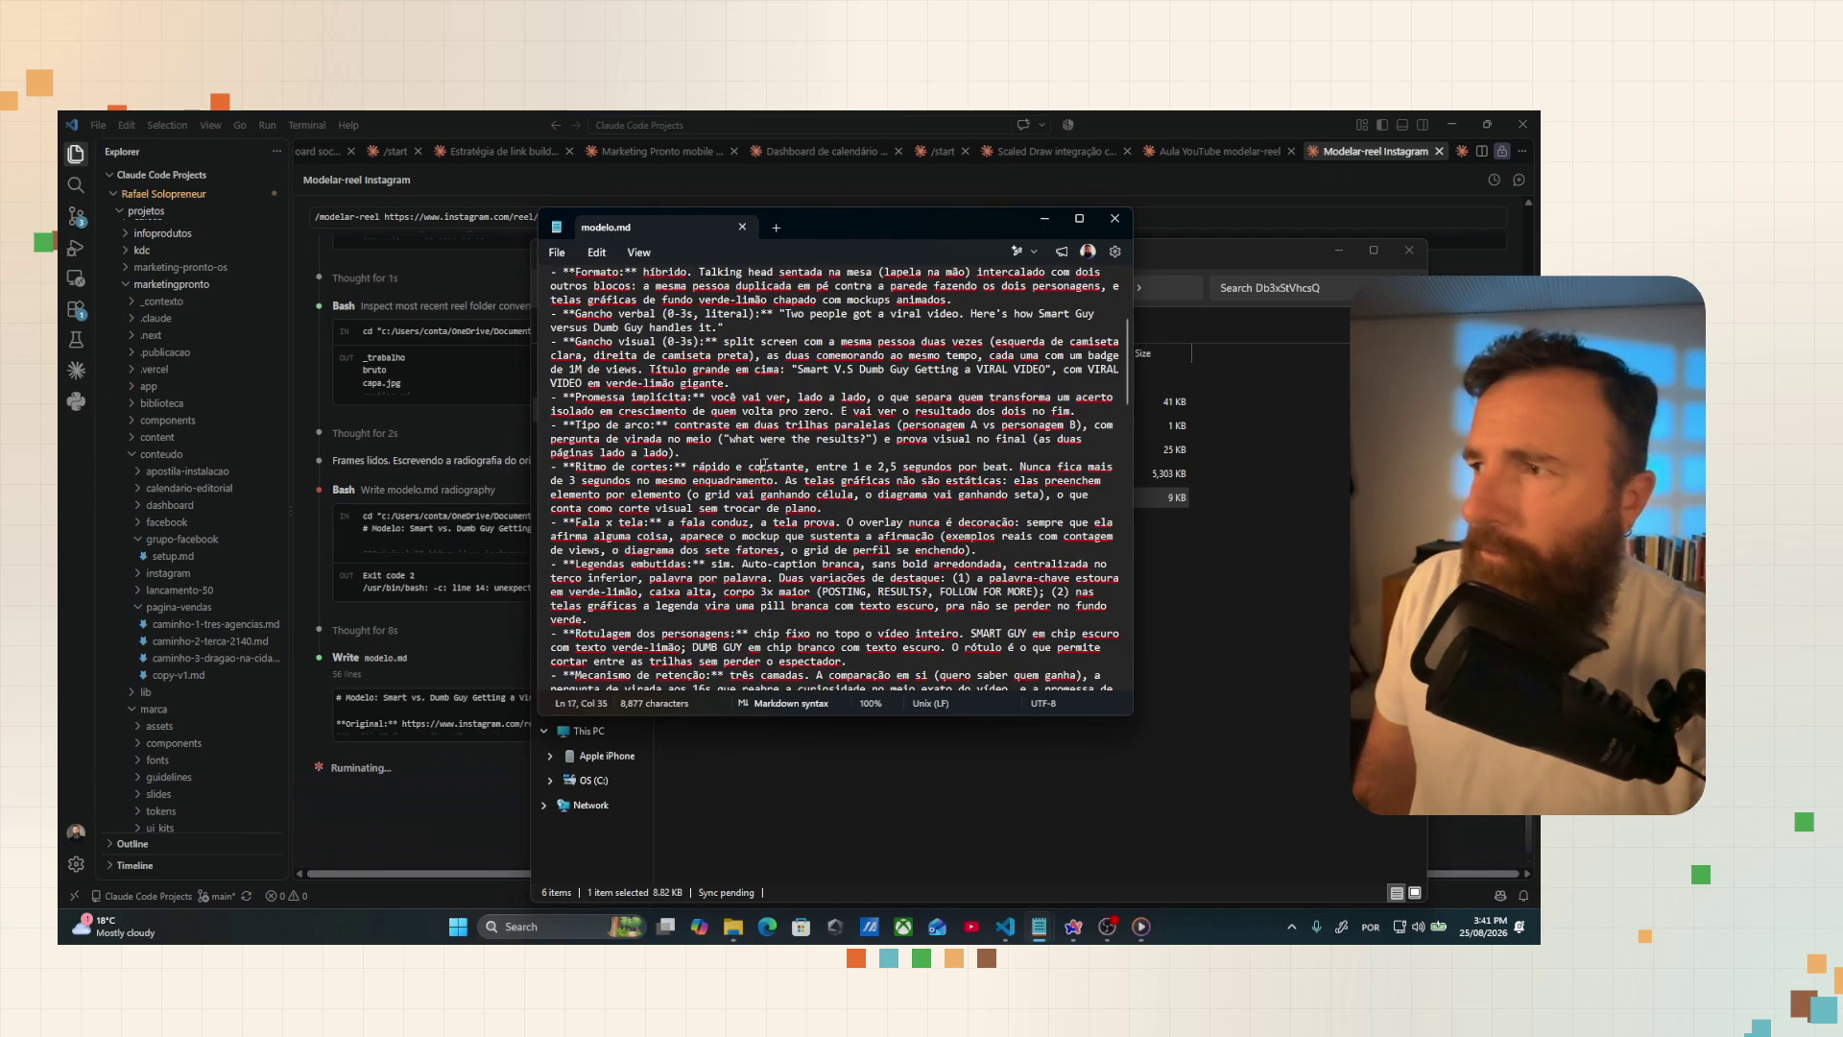
scroll(765, 465, "up", 1)
scroll(765, 464, "up", 3)
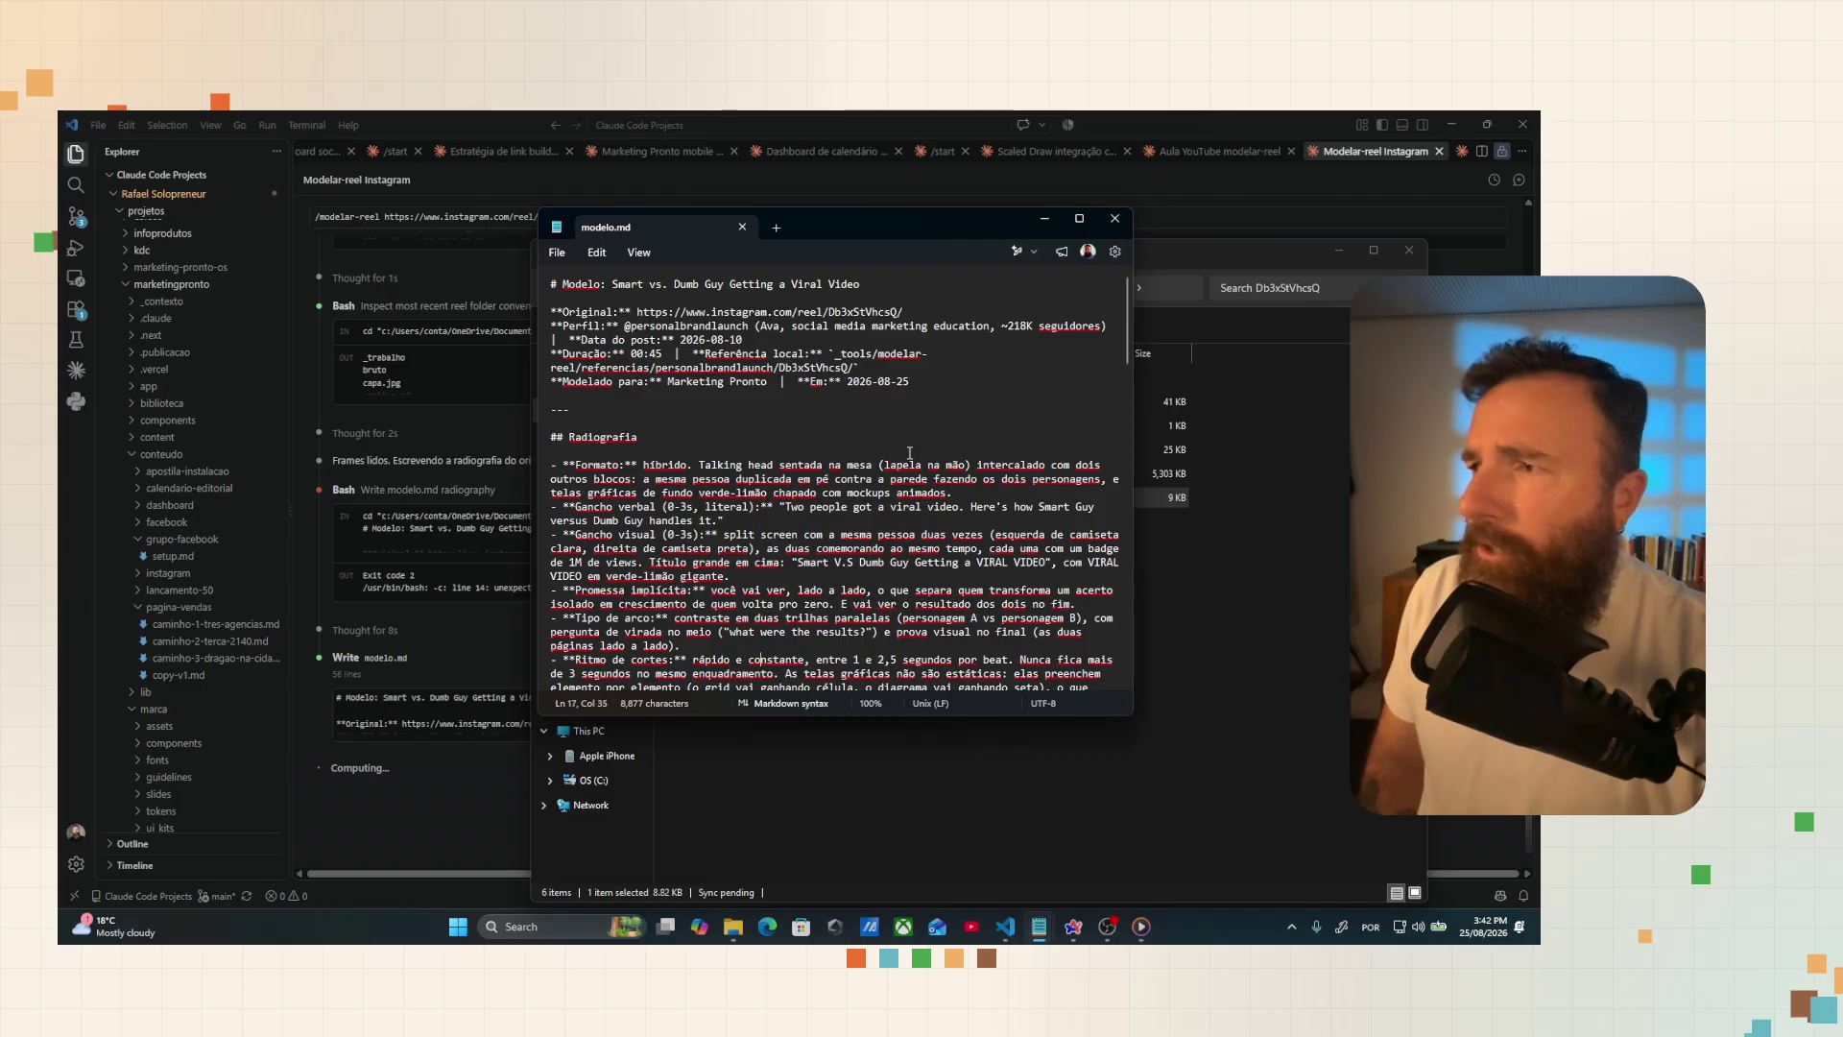
scroll(910, 452, "down", 2)
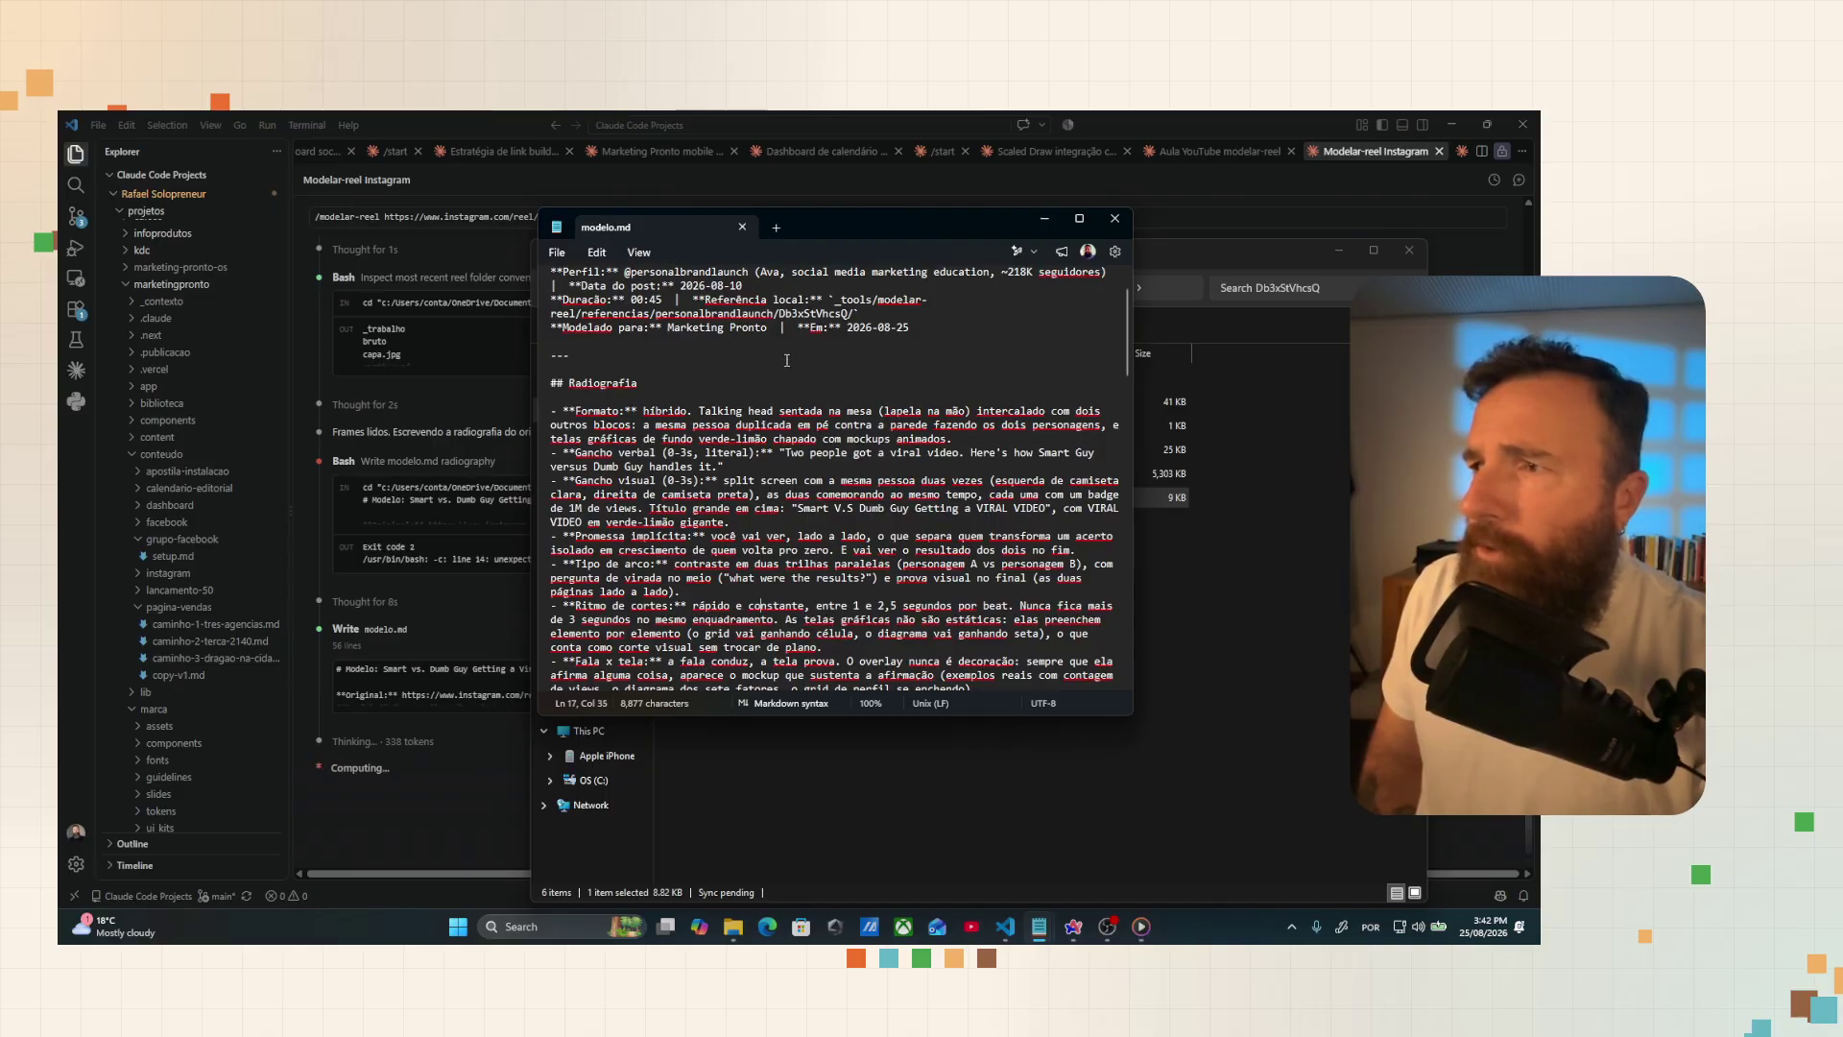
scroll(912, 485, "down", 3)
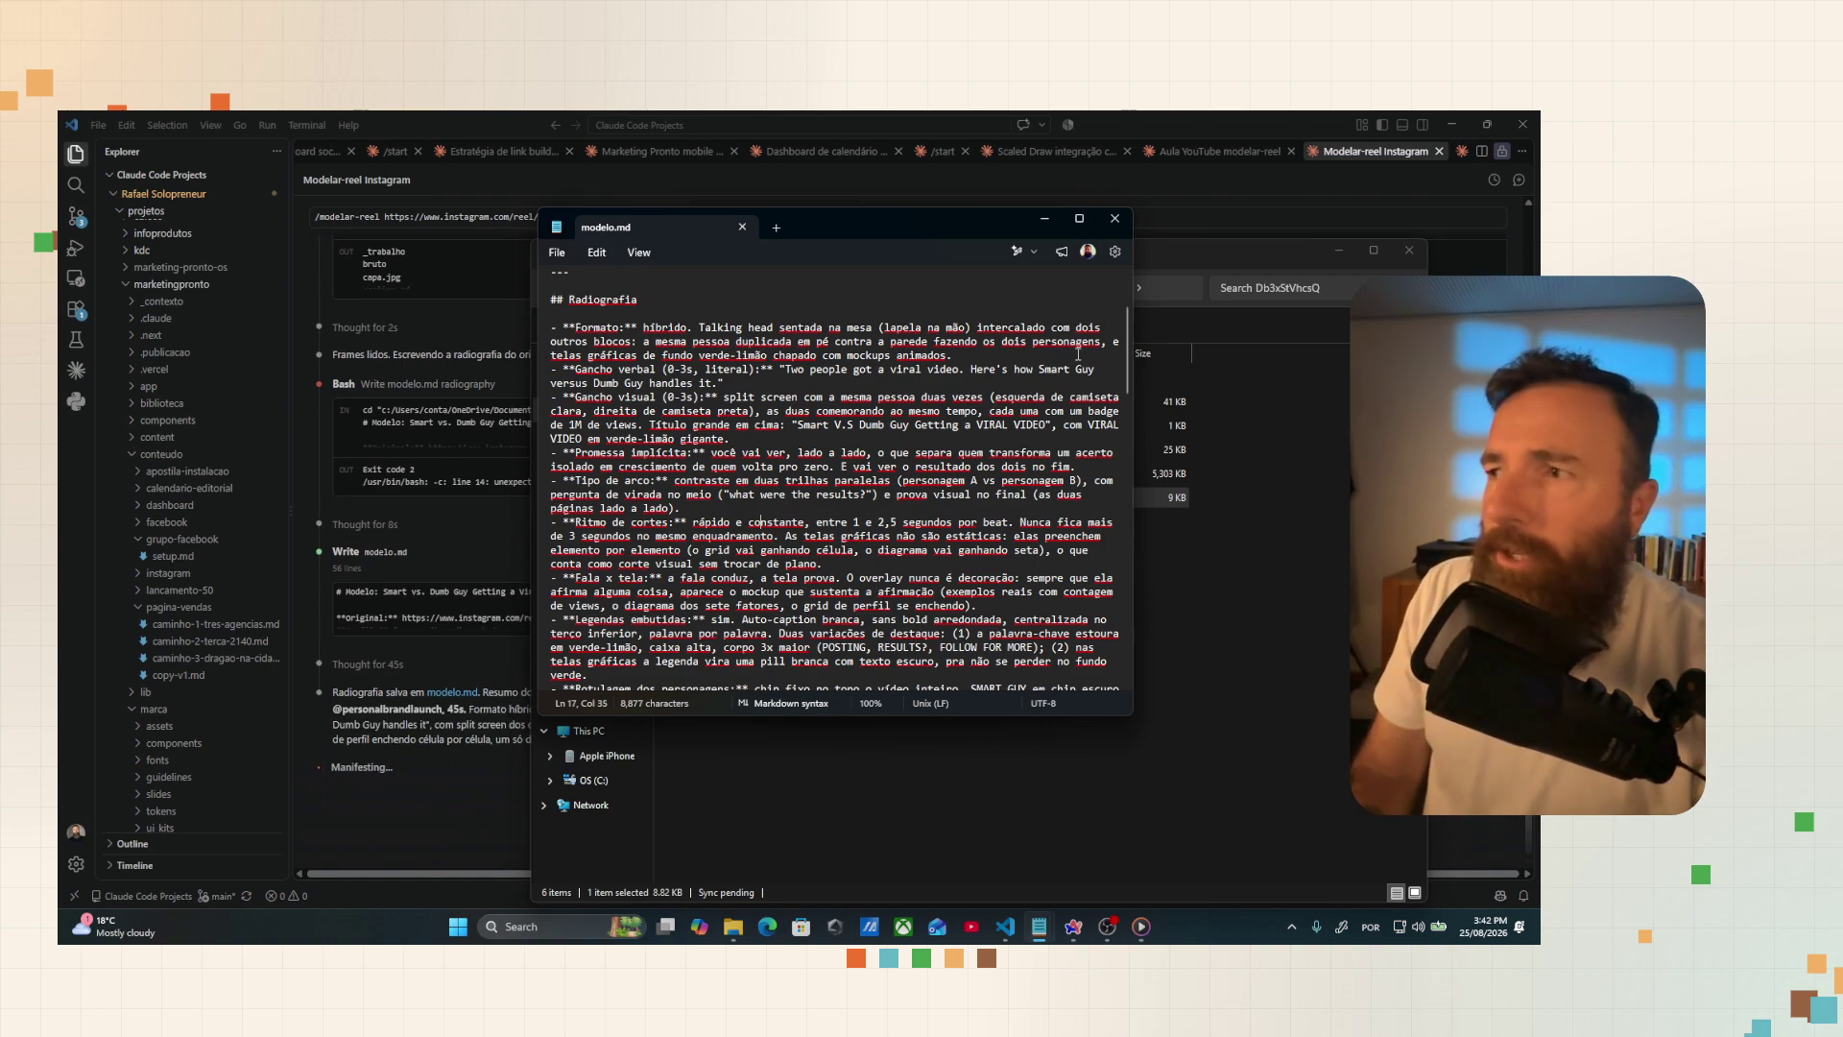
scroll(930, 443, "down", 2)
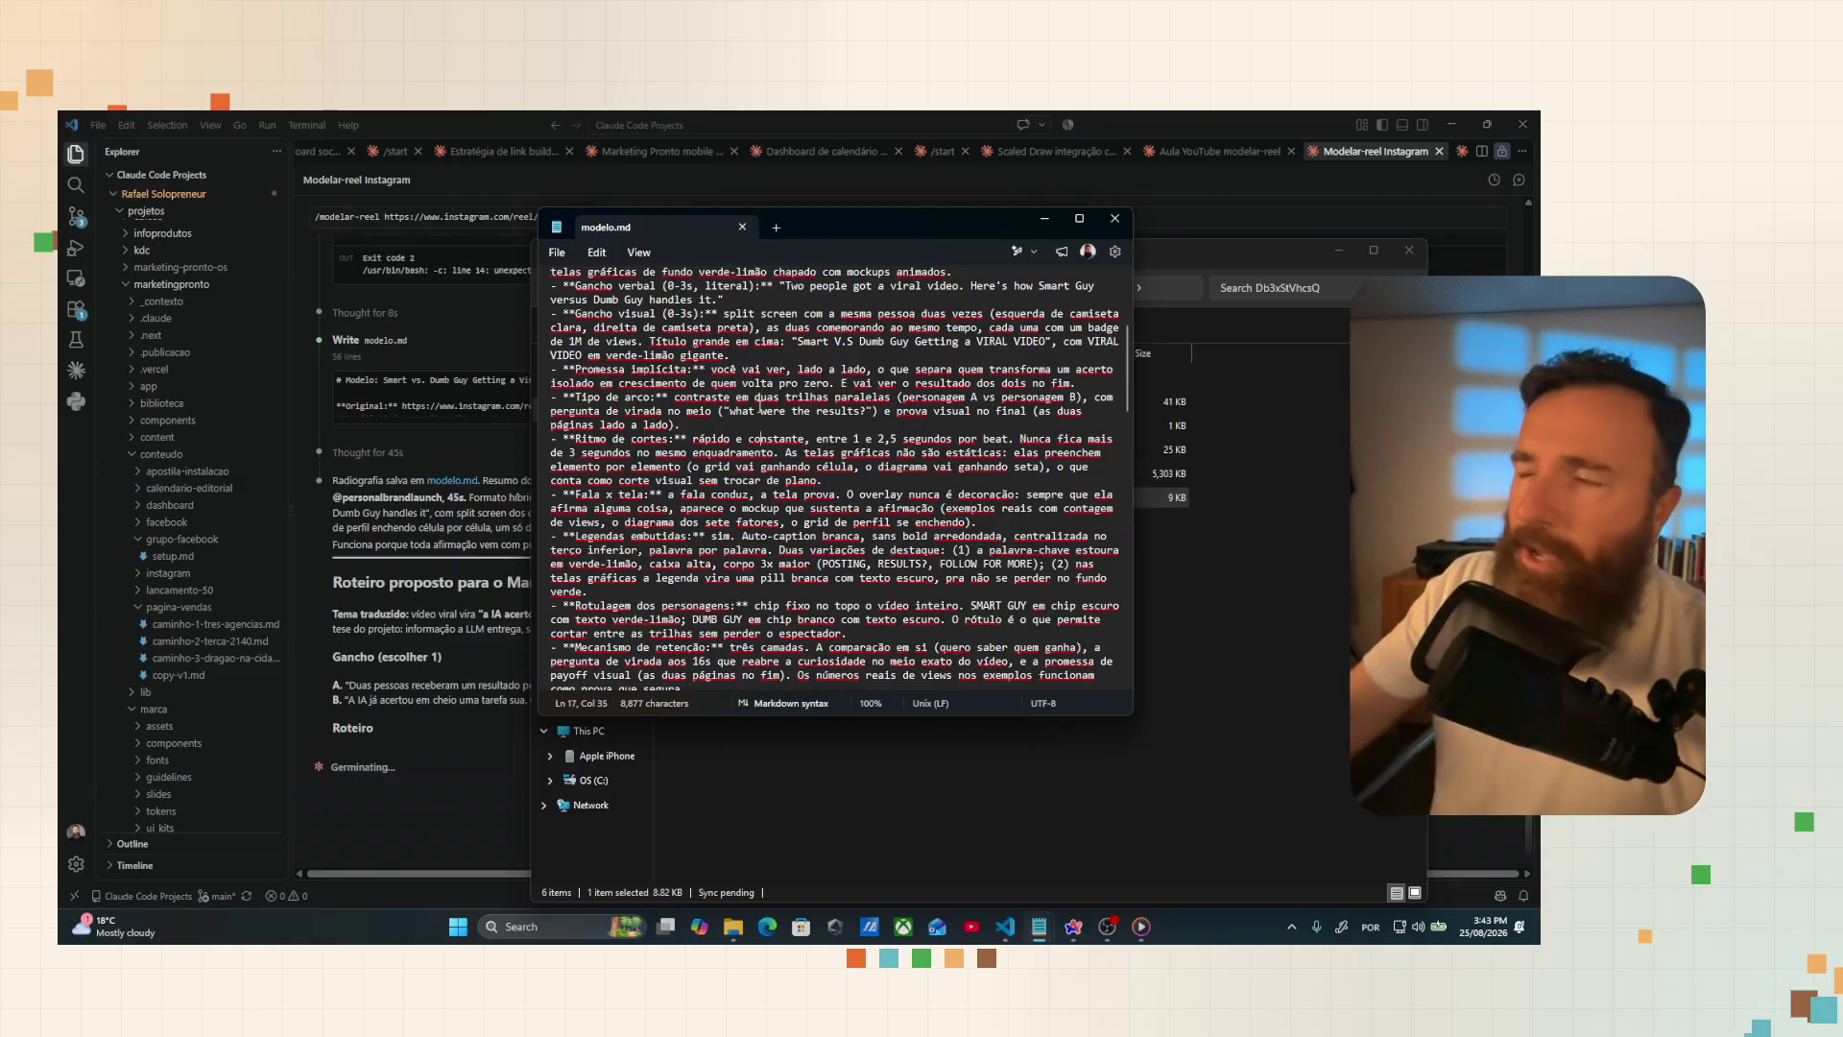
scroll(761, 407, "down", 1)
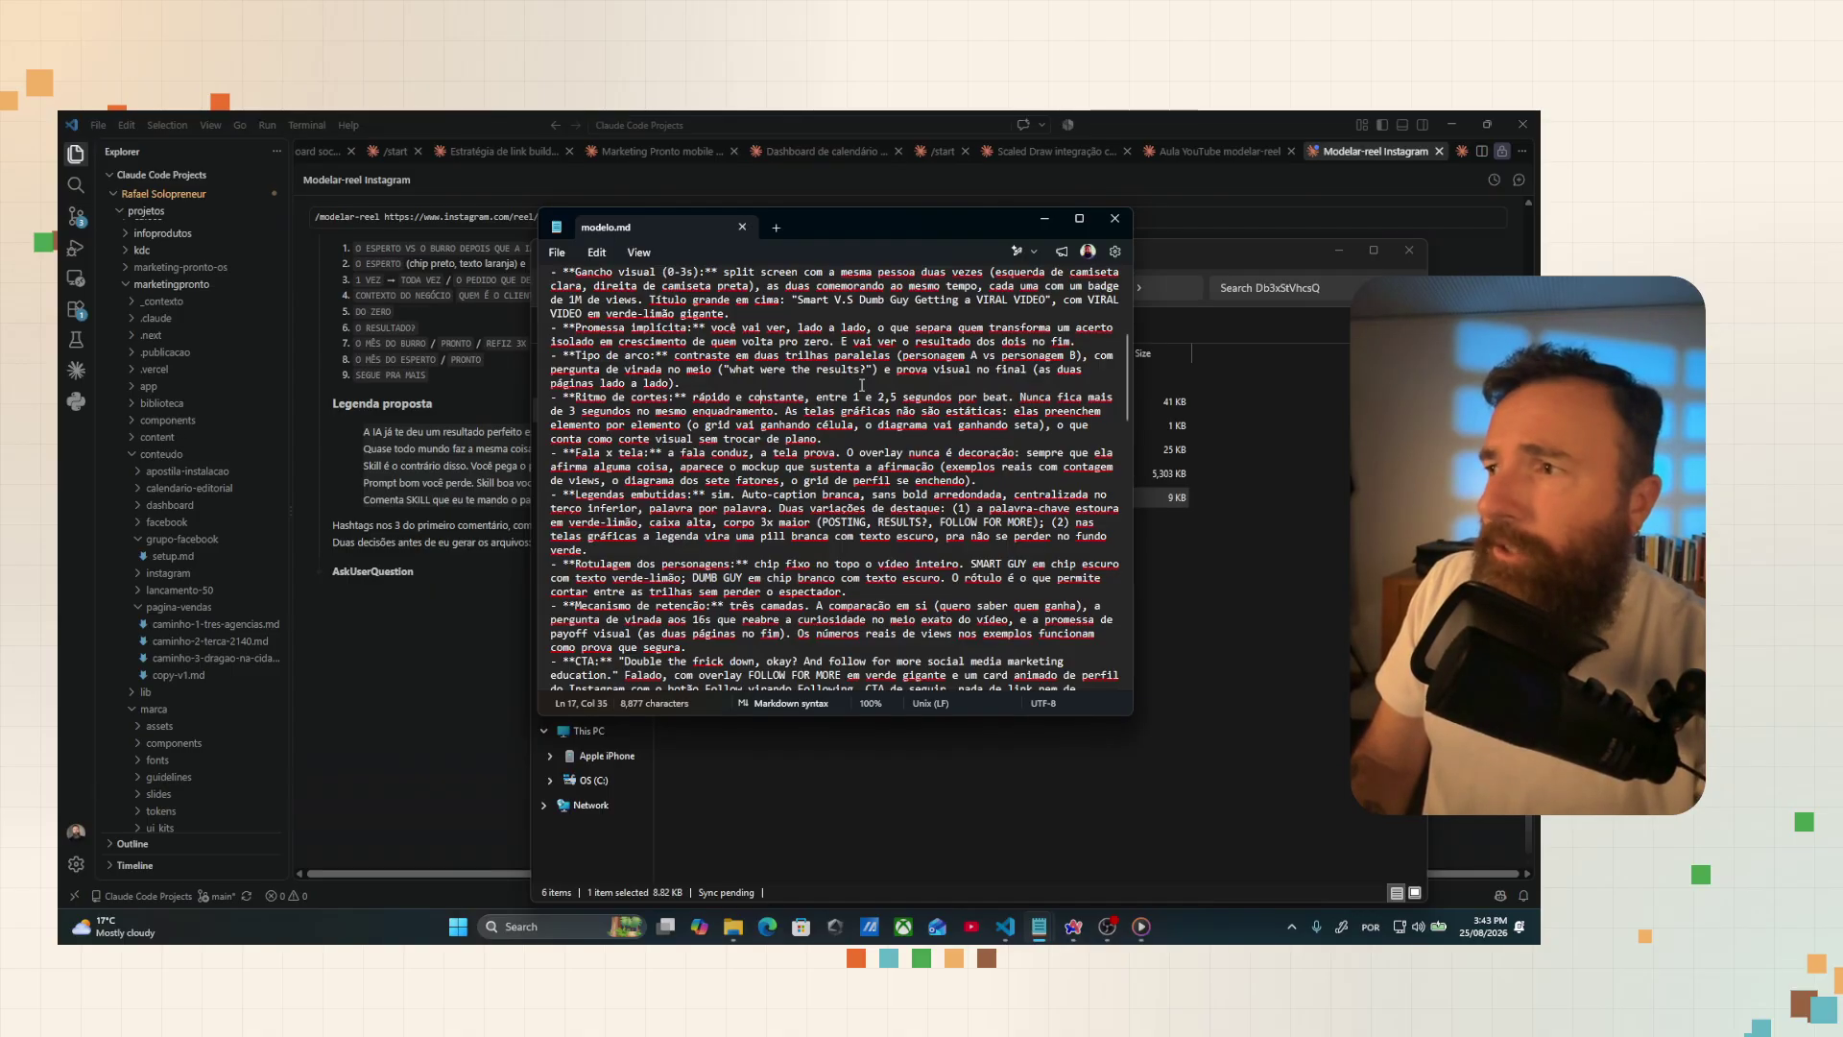
Step: Read modelo.md's Linha do tempo, Por que funciona and O que muda na adaptação pra Marketing Pronto sections
scroll(817, 413, "down", 5)
scroll(793, 434, "down", 5)
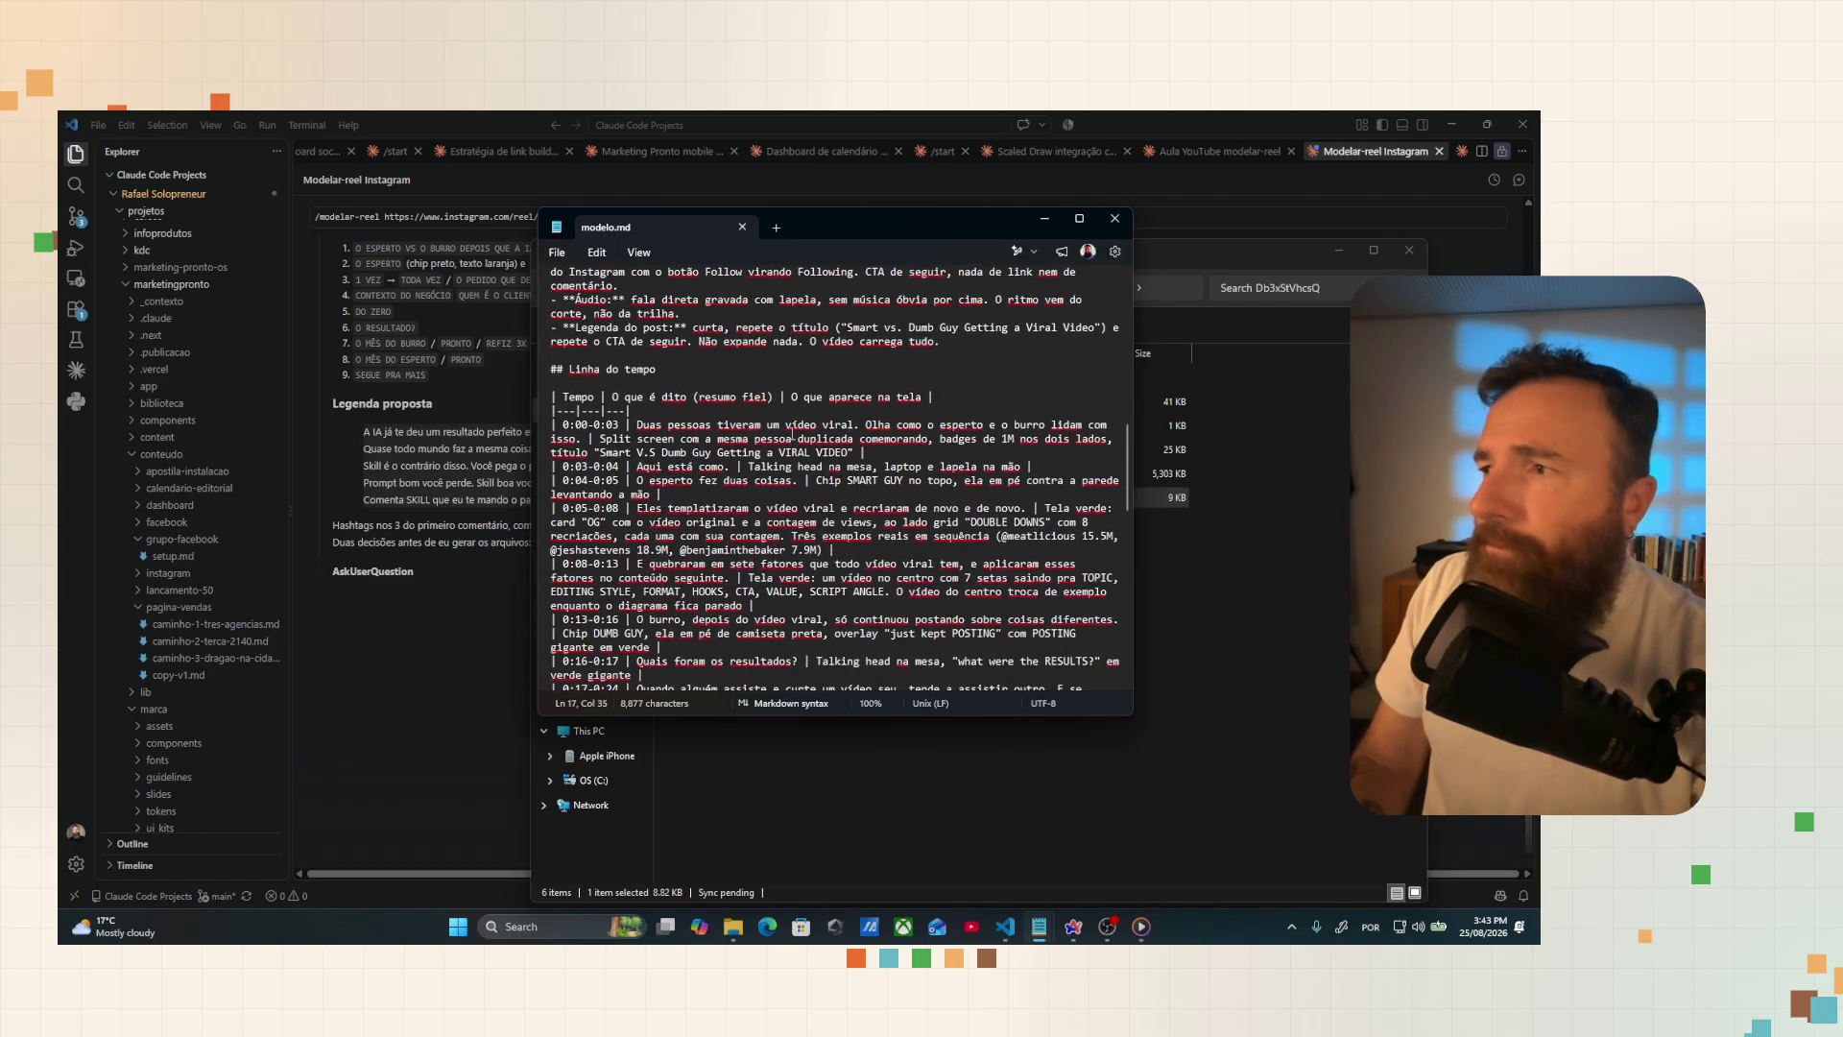
scroll(791, 434, "down", 2)
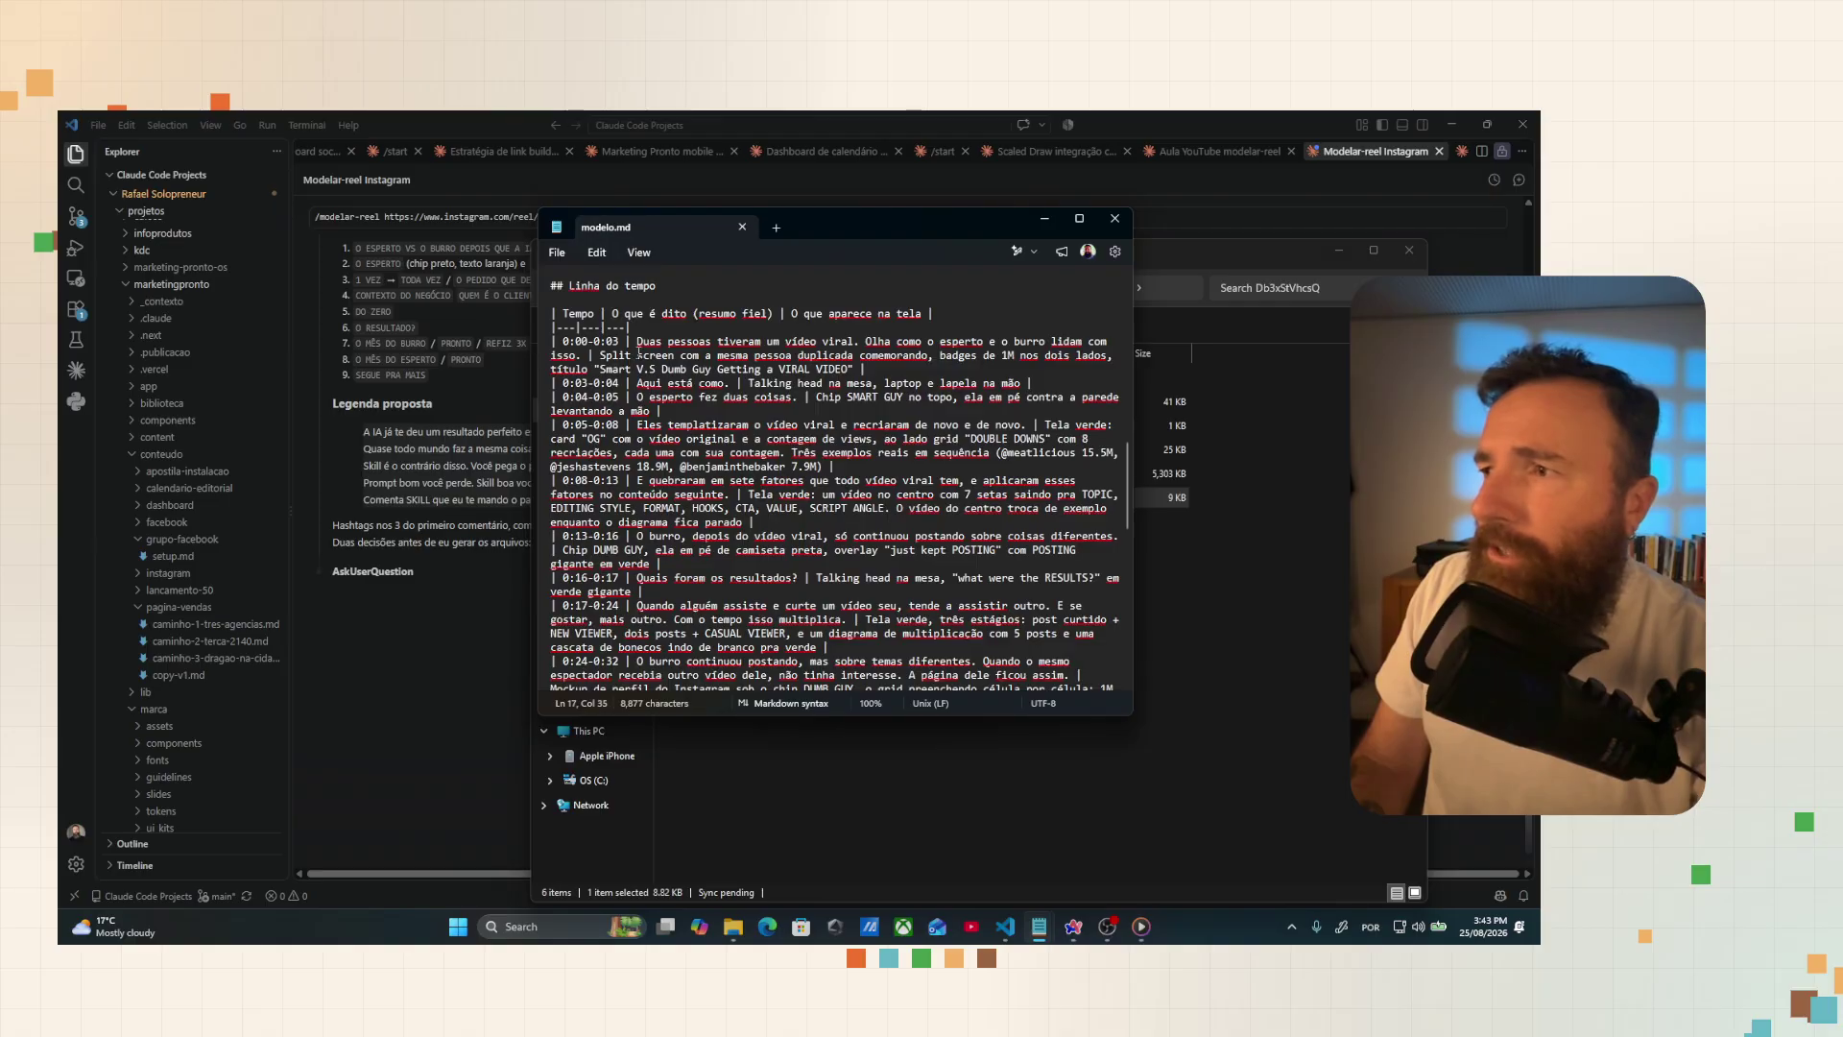
scroll(663, 446, "down", 8)
scroll(700, 474, "down", 6)
scroll(699, 479, "down", 1)
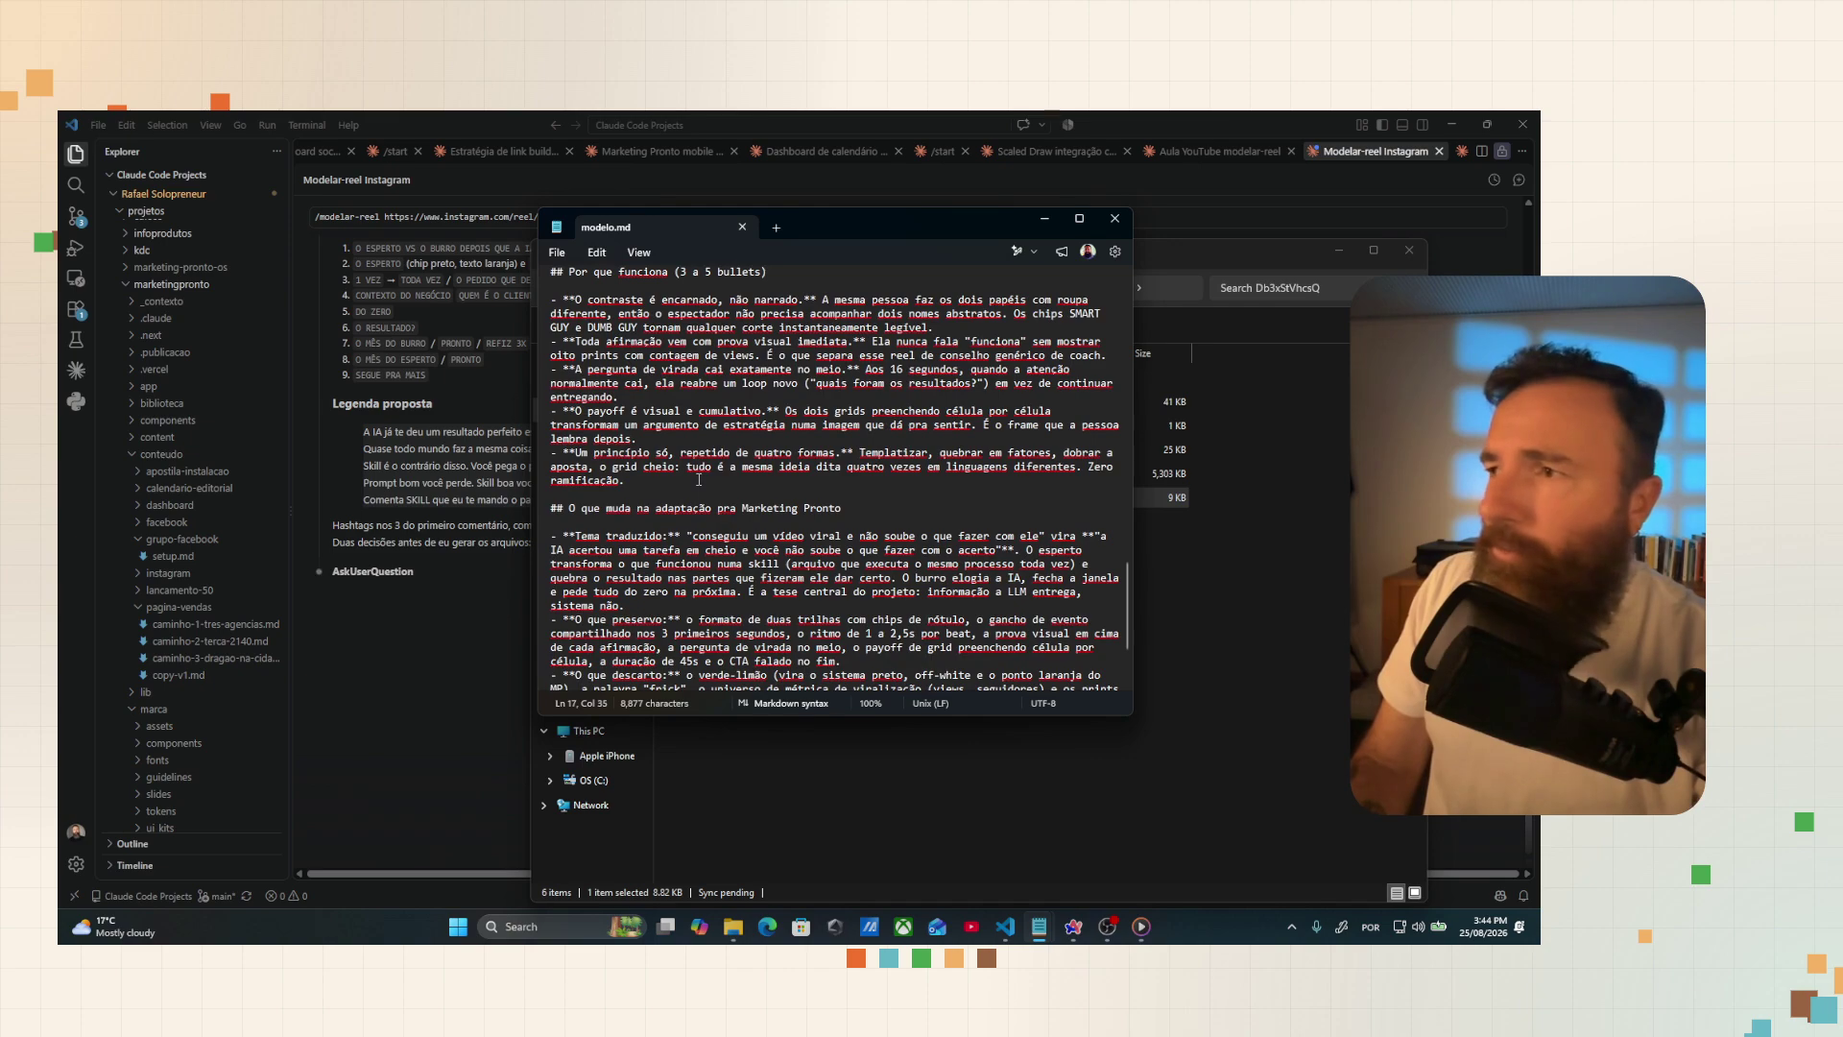
scroll(699, 479, "up", 1)
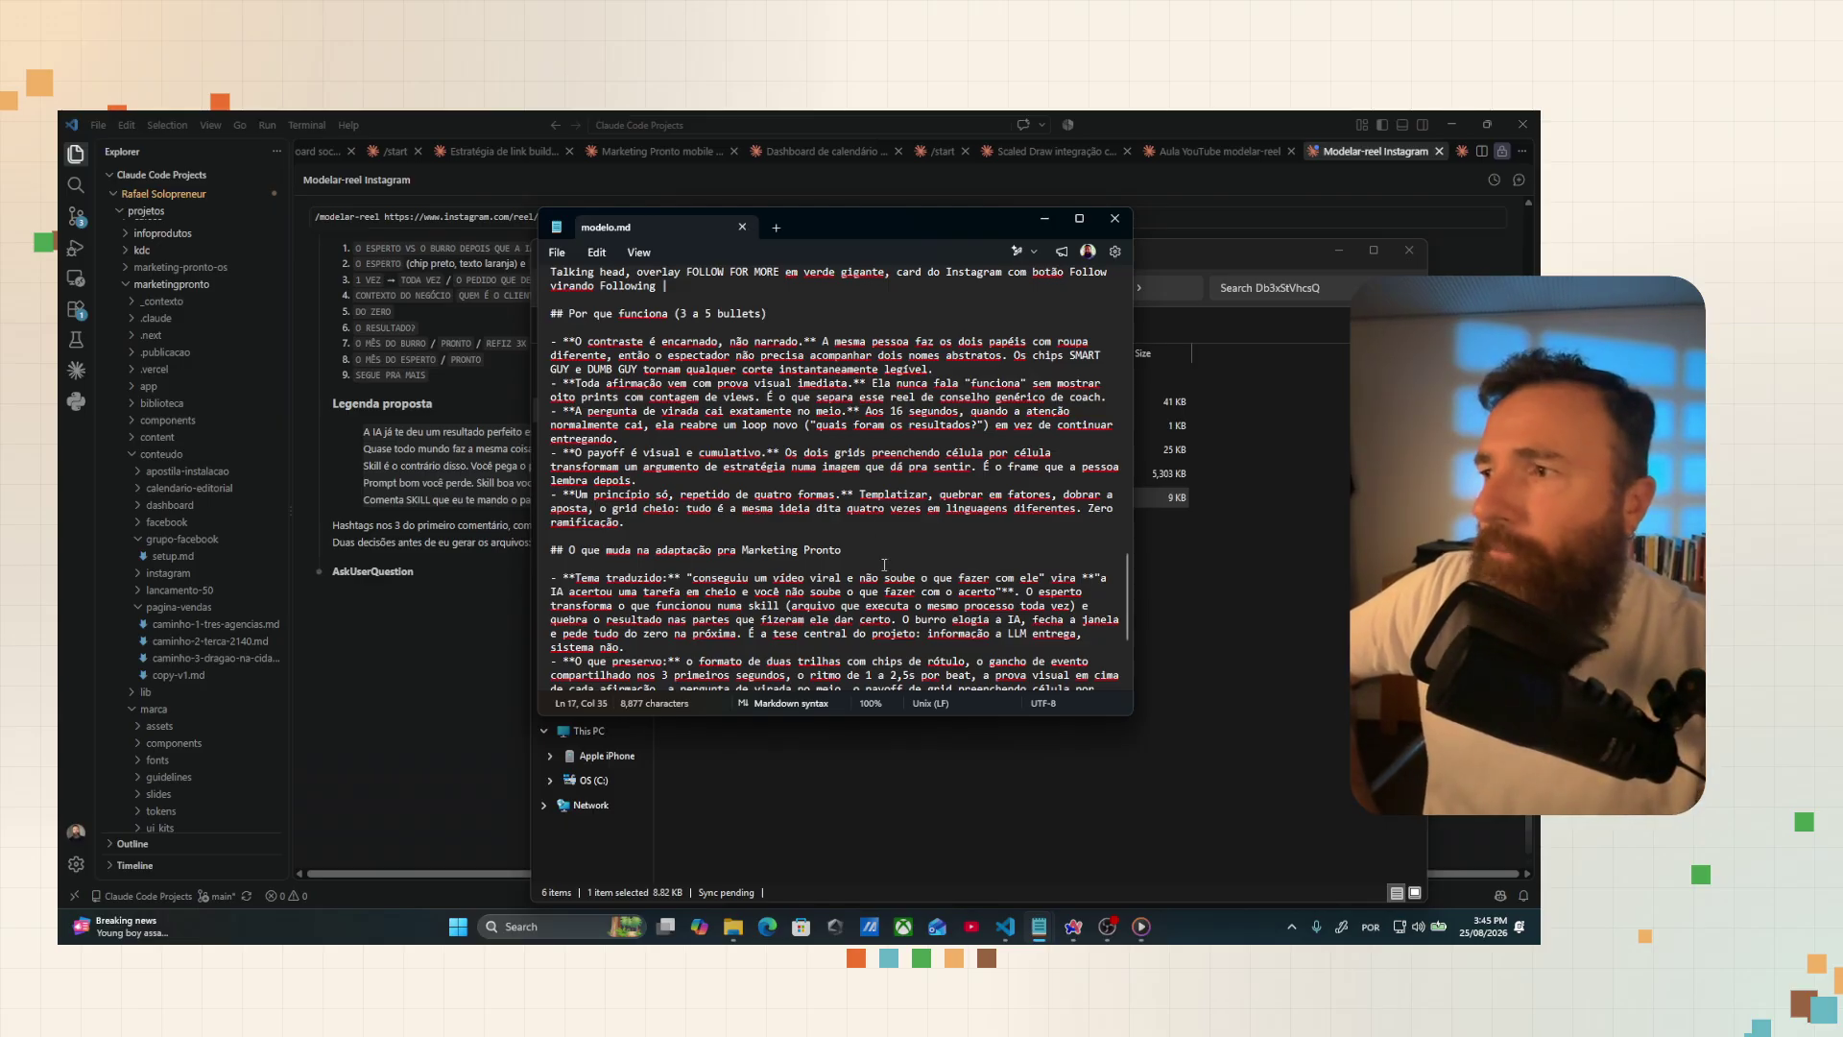
scroll(884, 564, "down", 4)
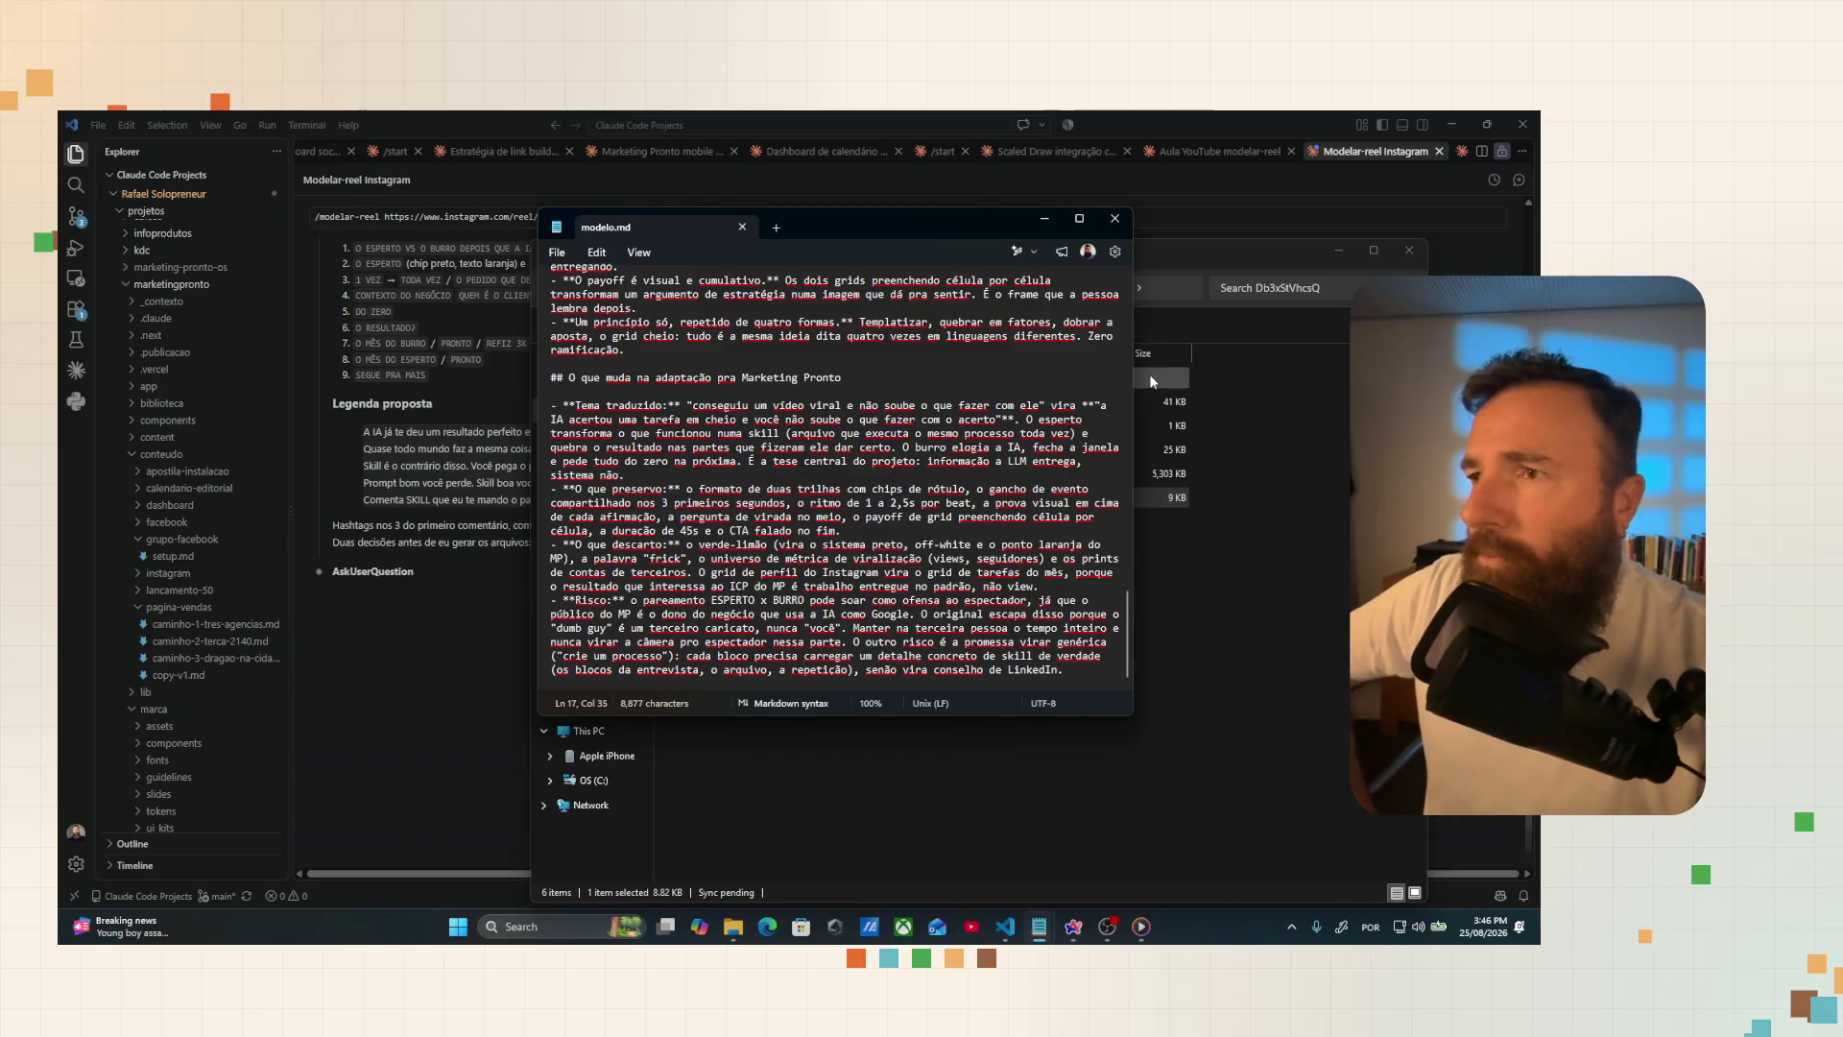
Step: Return to the Claude Code session in VS Code and examine the Marketing Pronto proposal's hook options, timed script, literal overlays and caption
left_click(1294, 382)
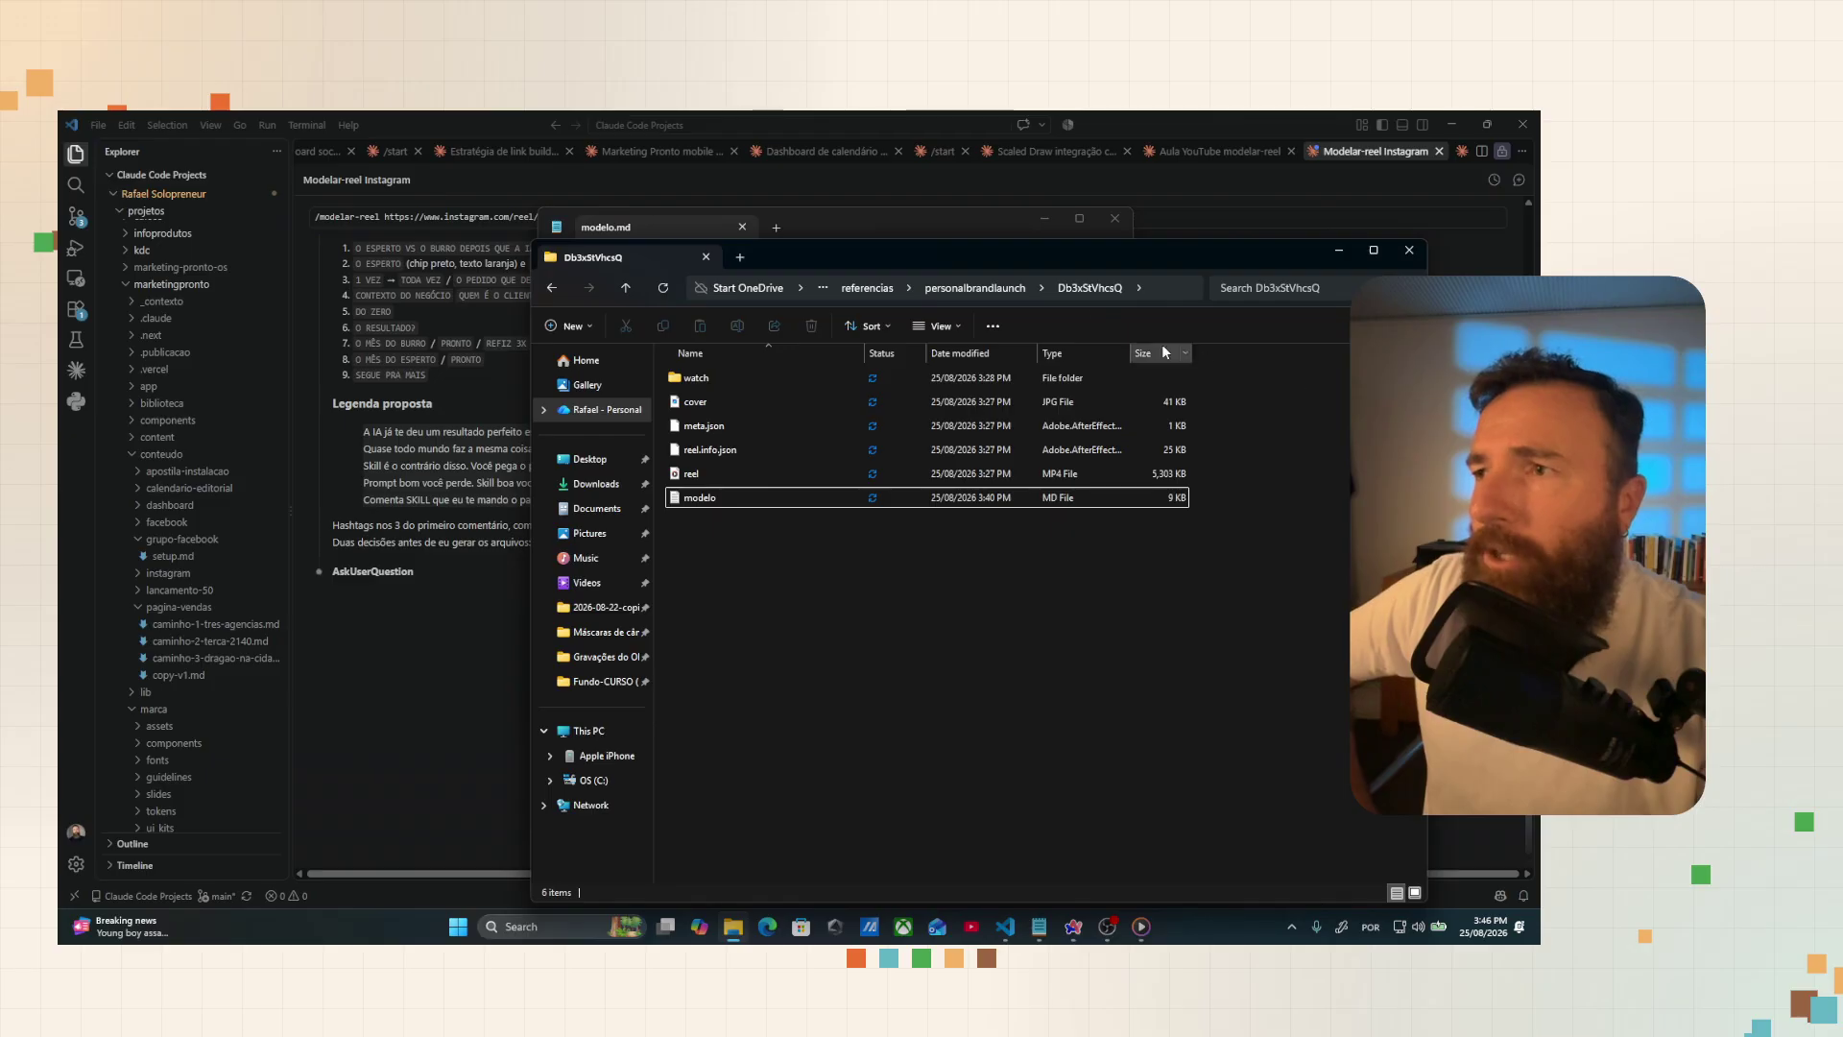
left_click(1002, 188)
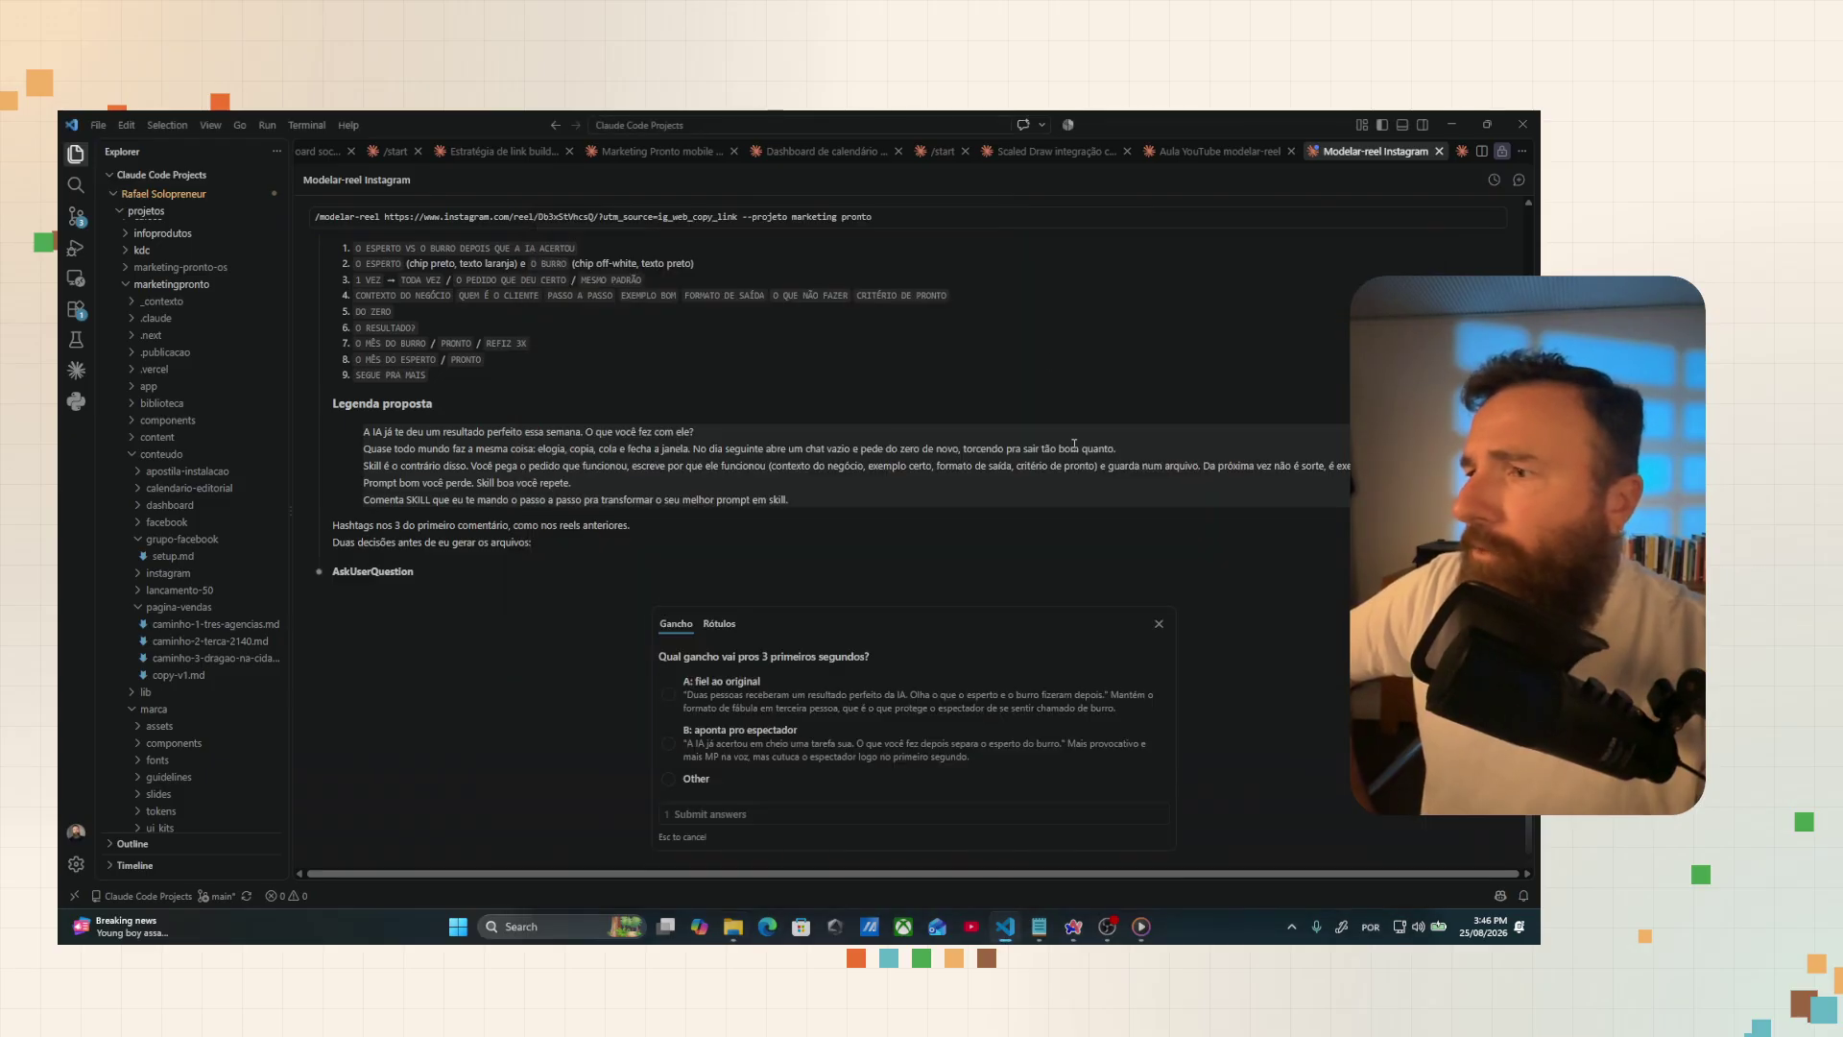
scroll(1075, 446, "up", 10)
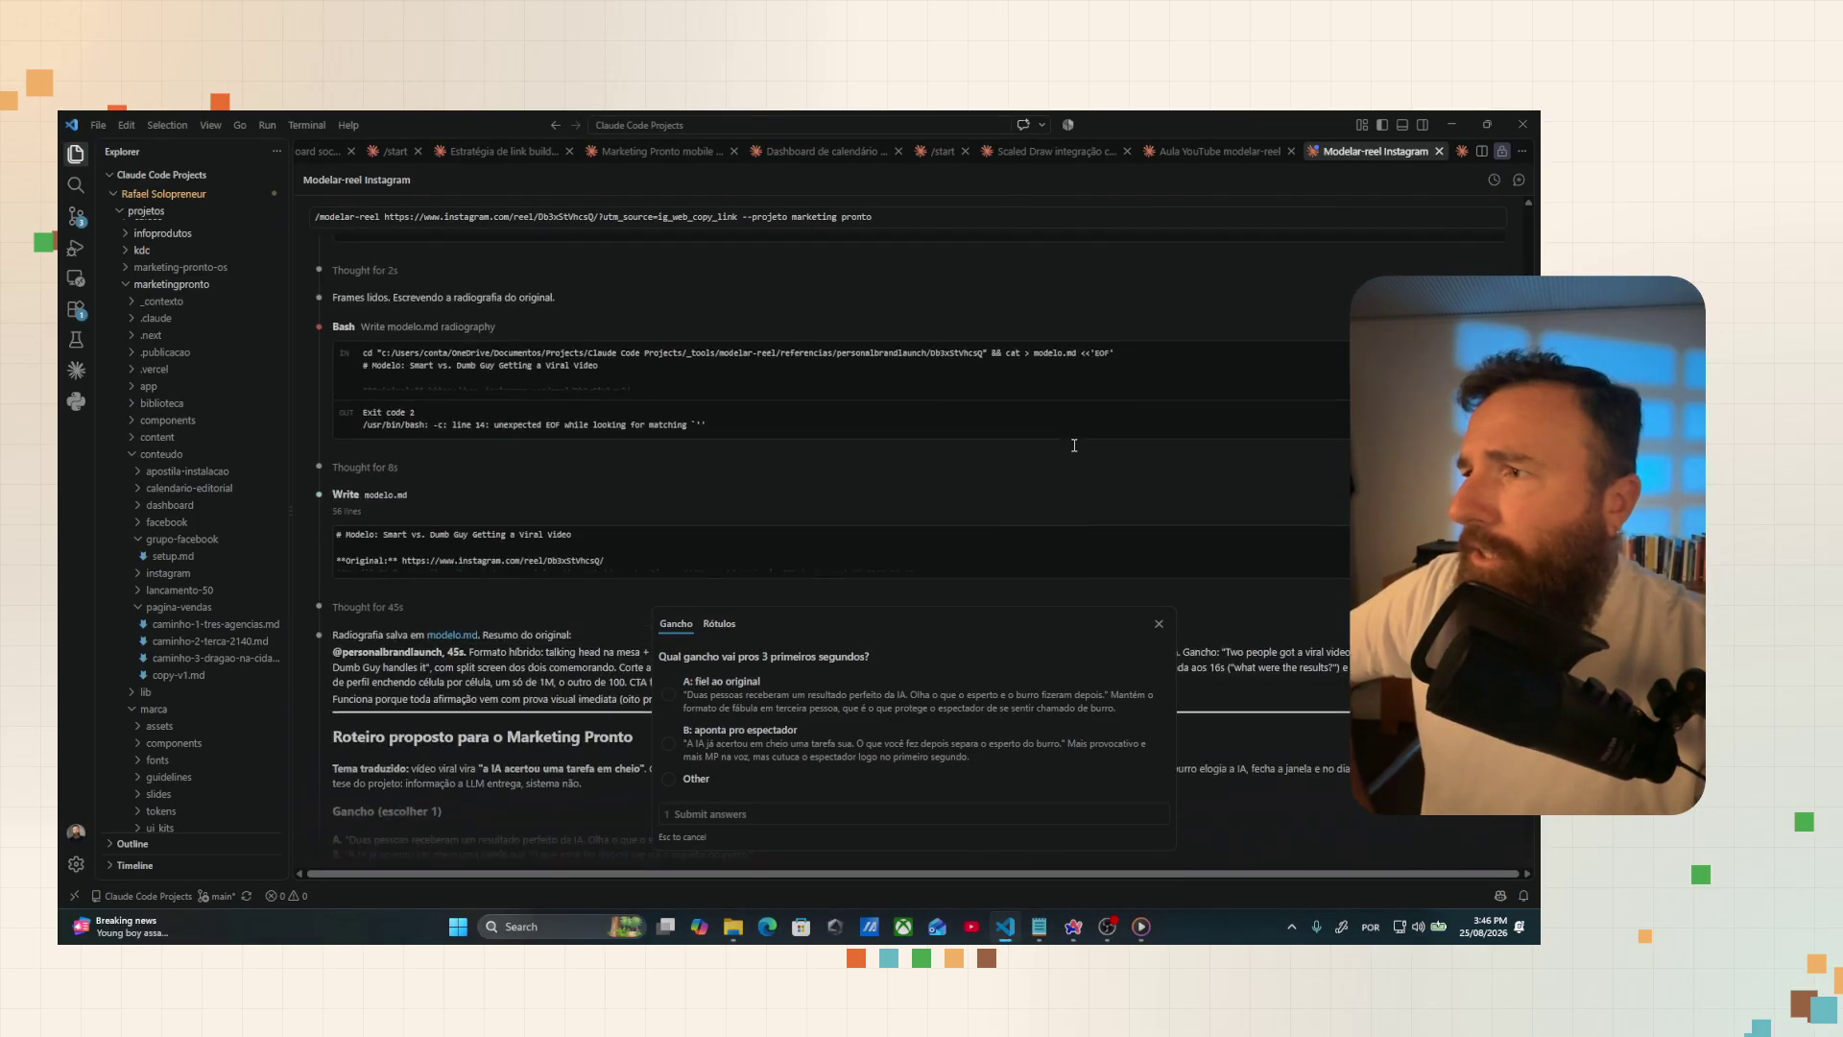
scroll(1074, 446, "down", 1)
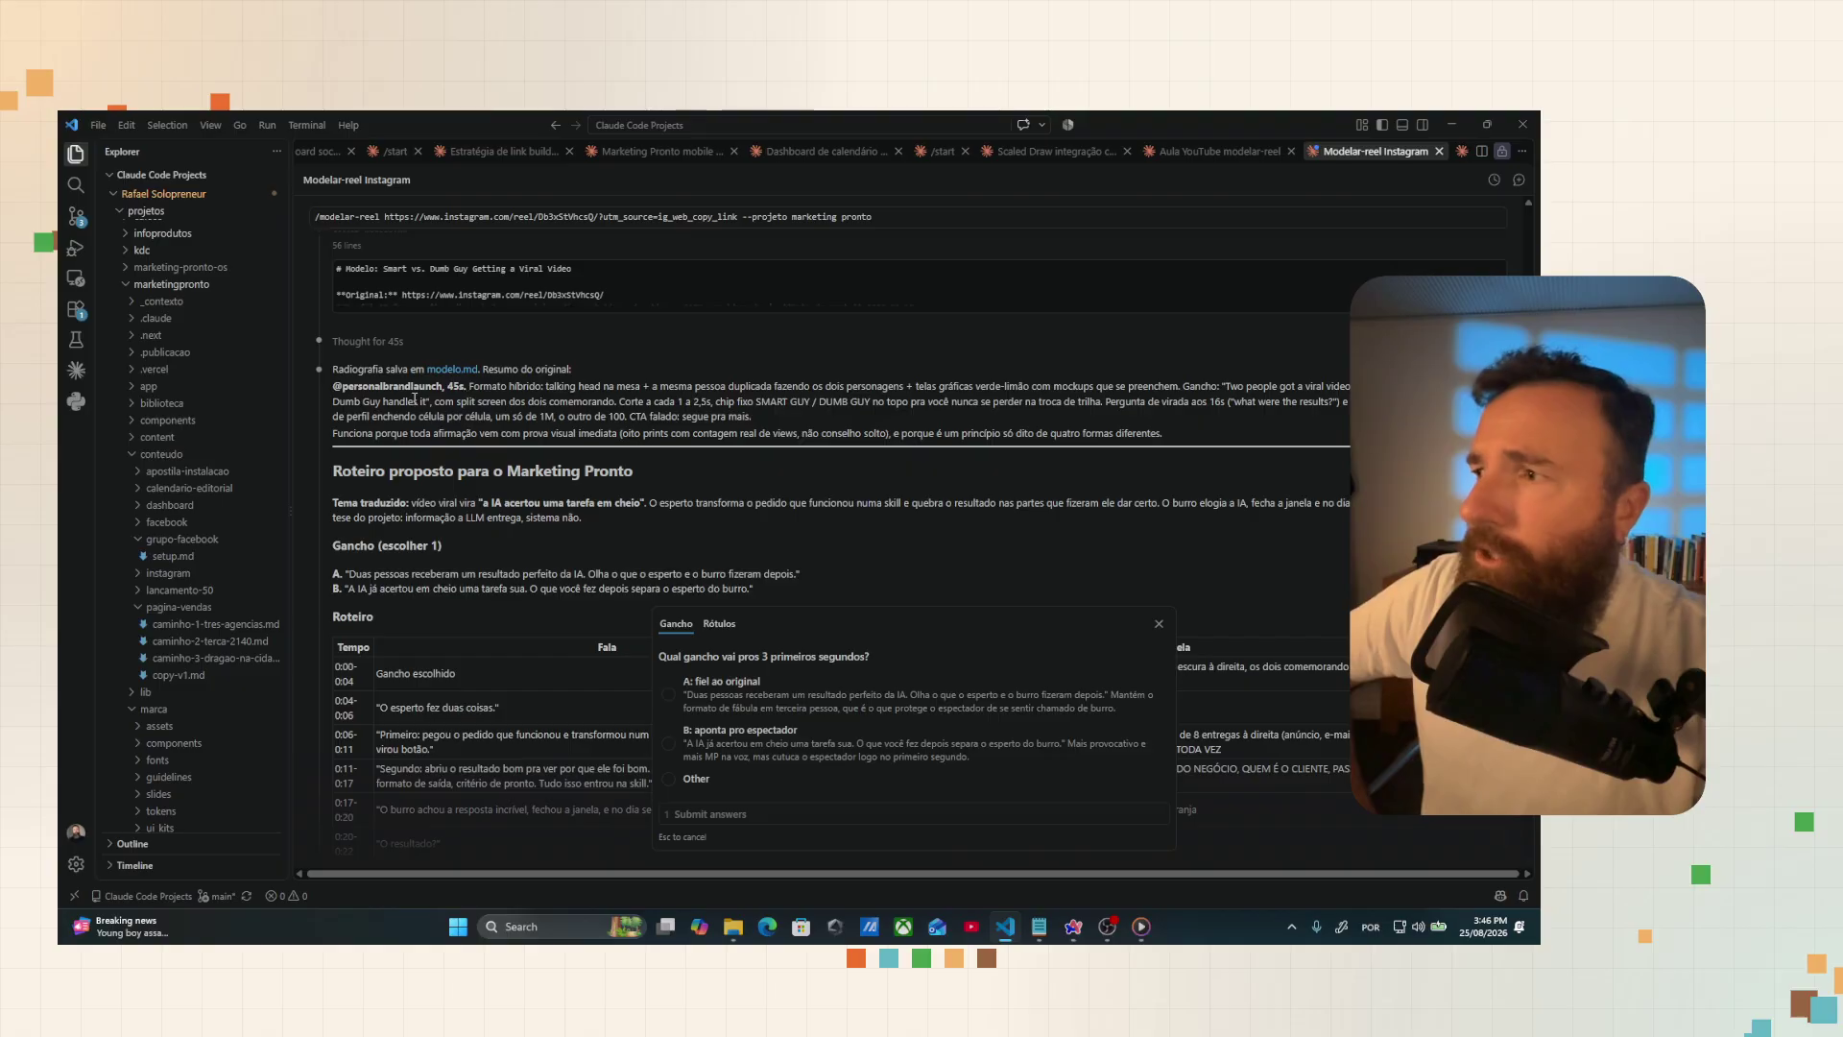
scroll(478, 417, "down", 3)
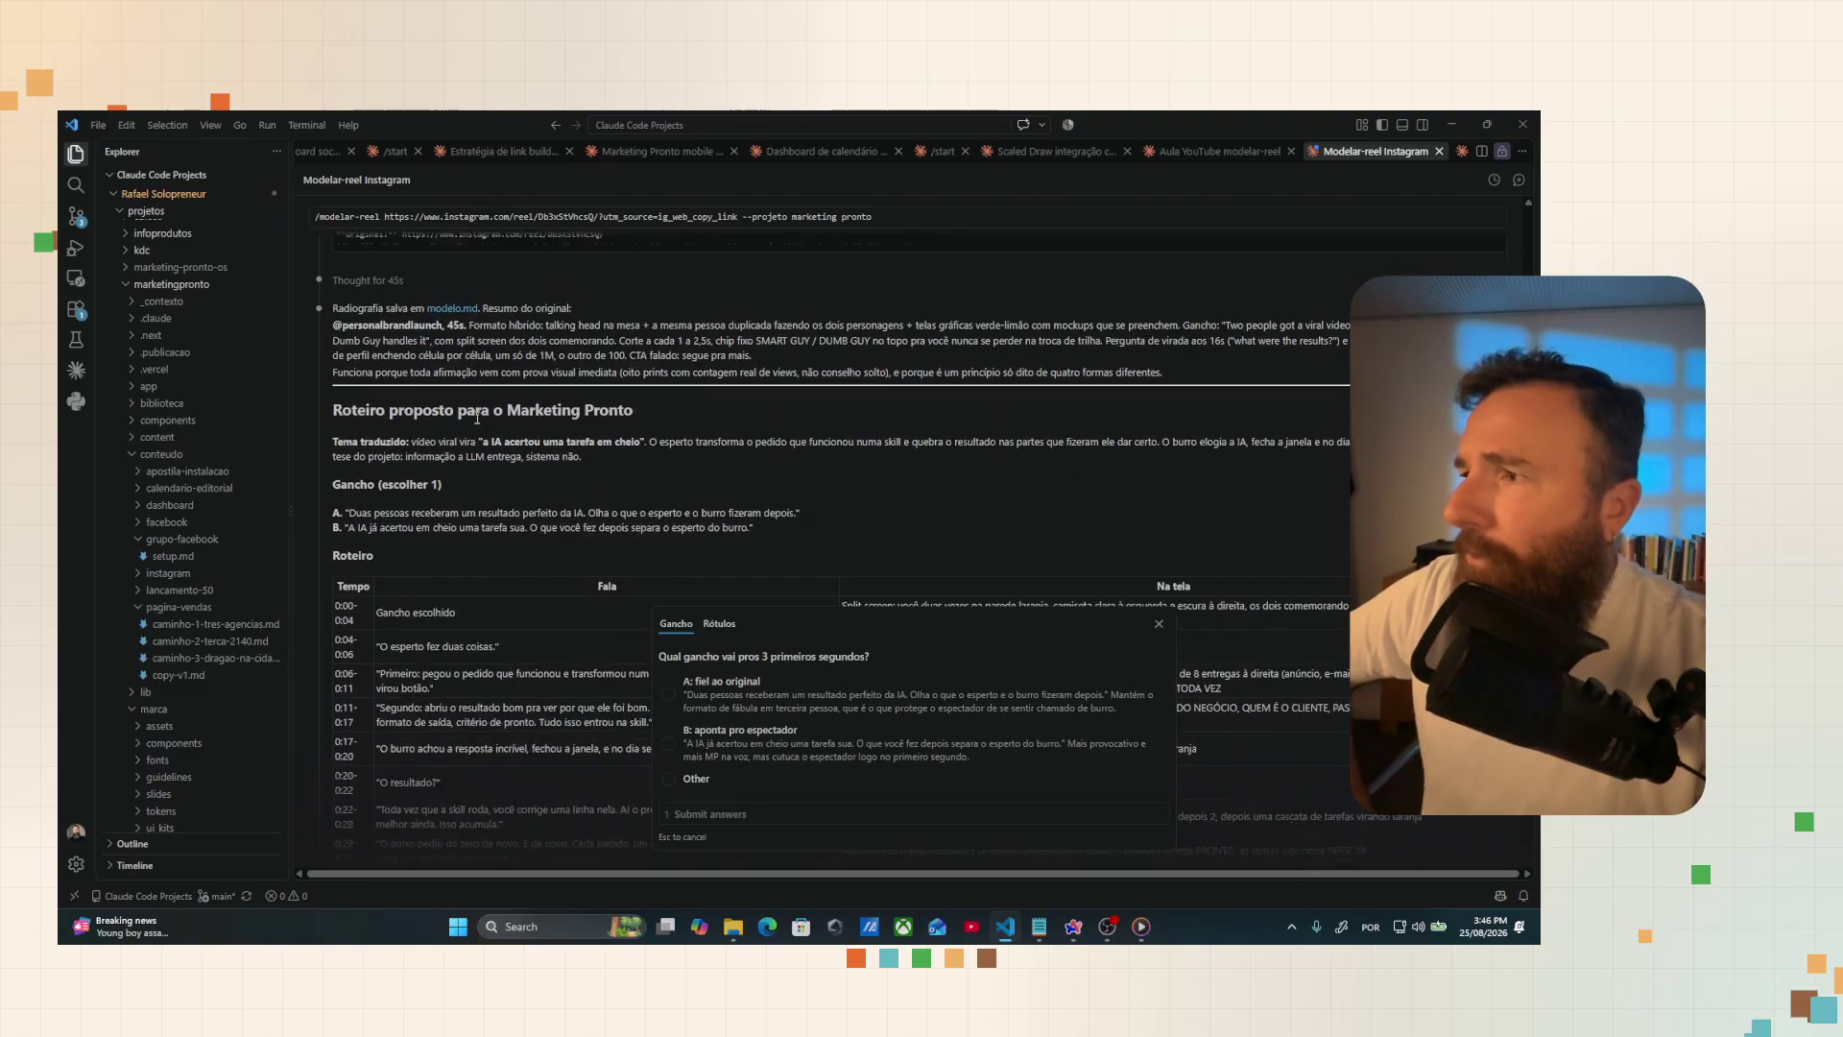
scroll(478, 416, "up", 1)
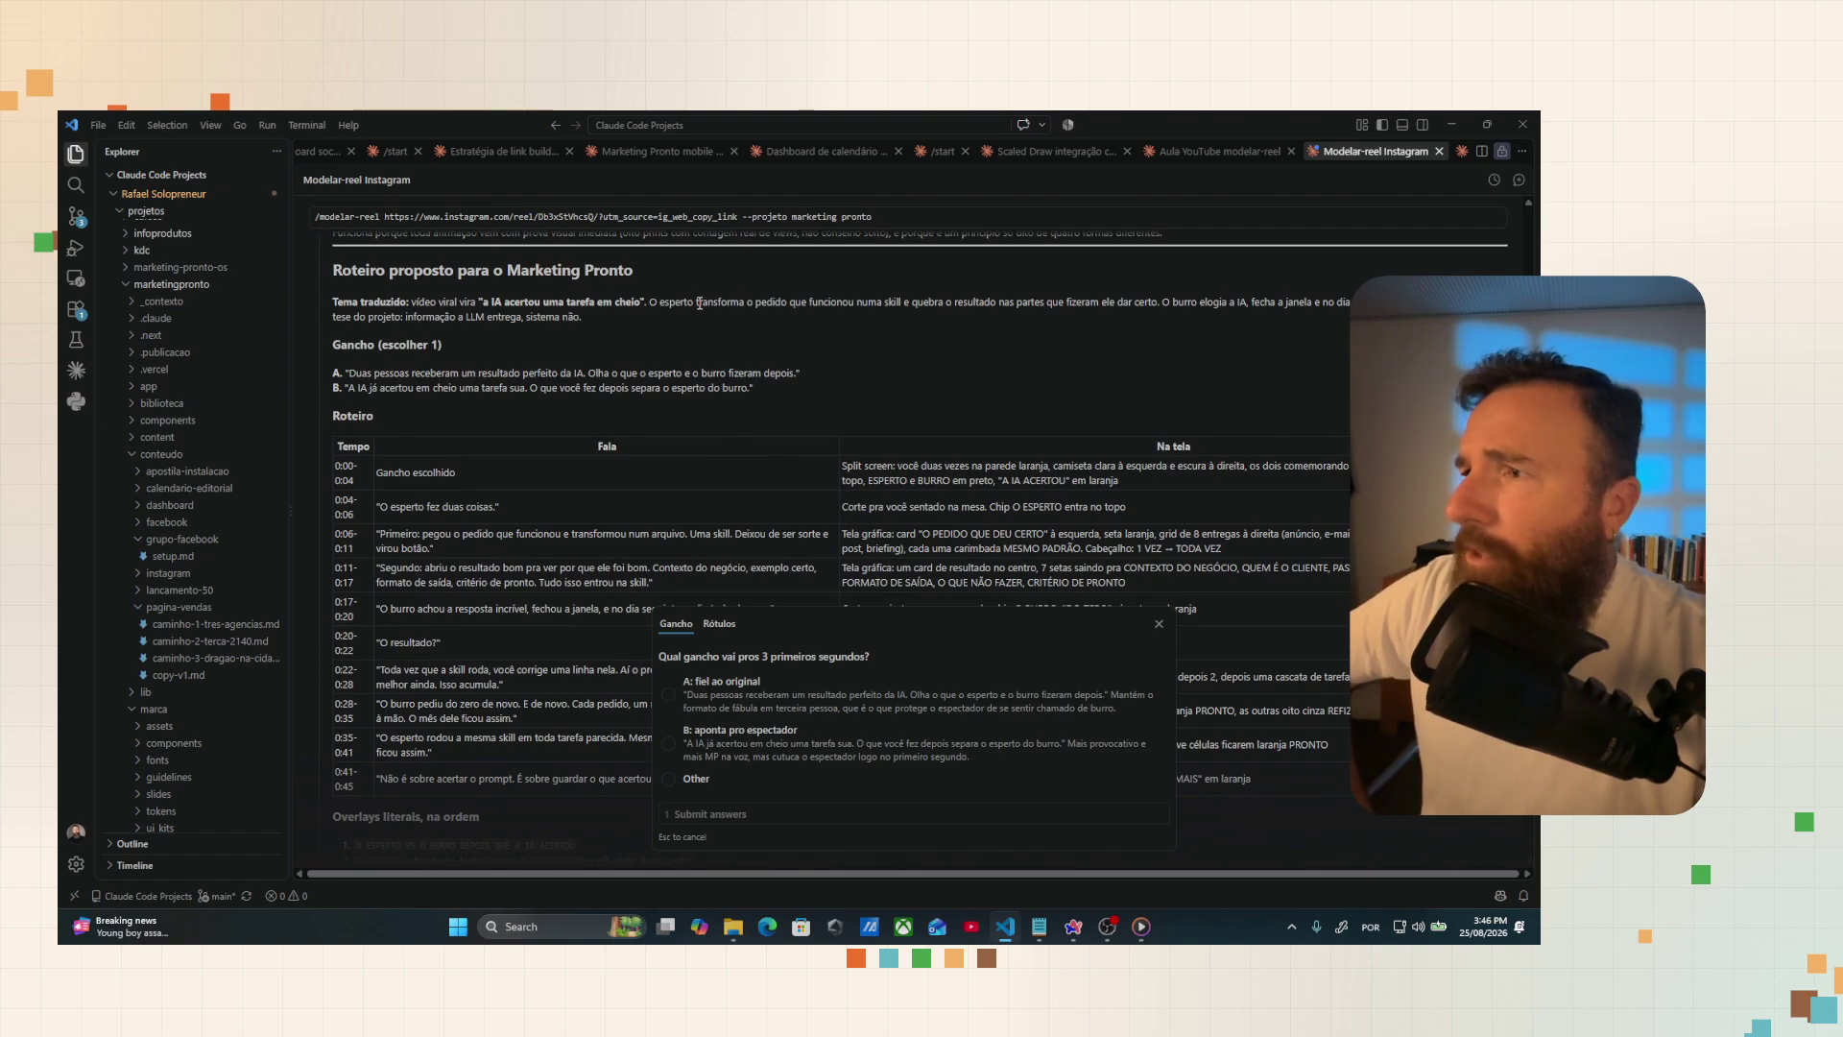
scroll(735, 413, "down", 2)
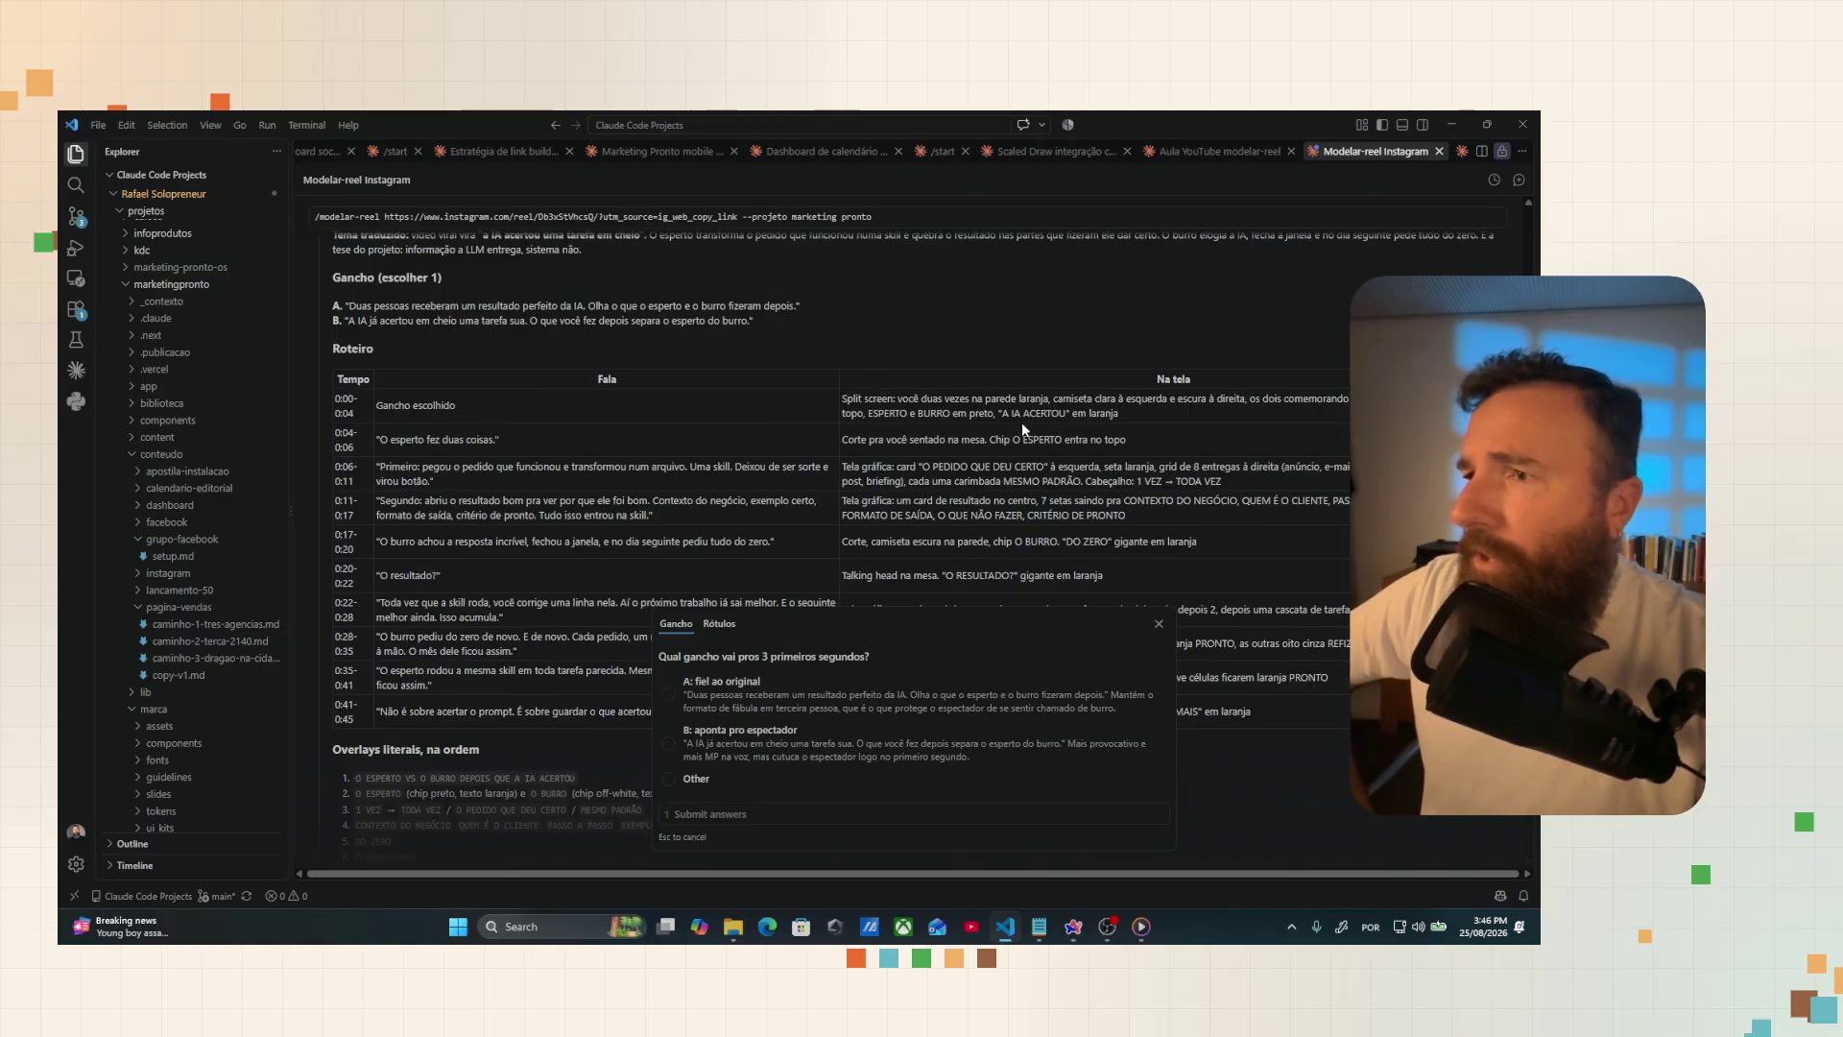
scroll(978, 503, "down", 4)
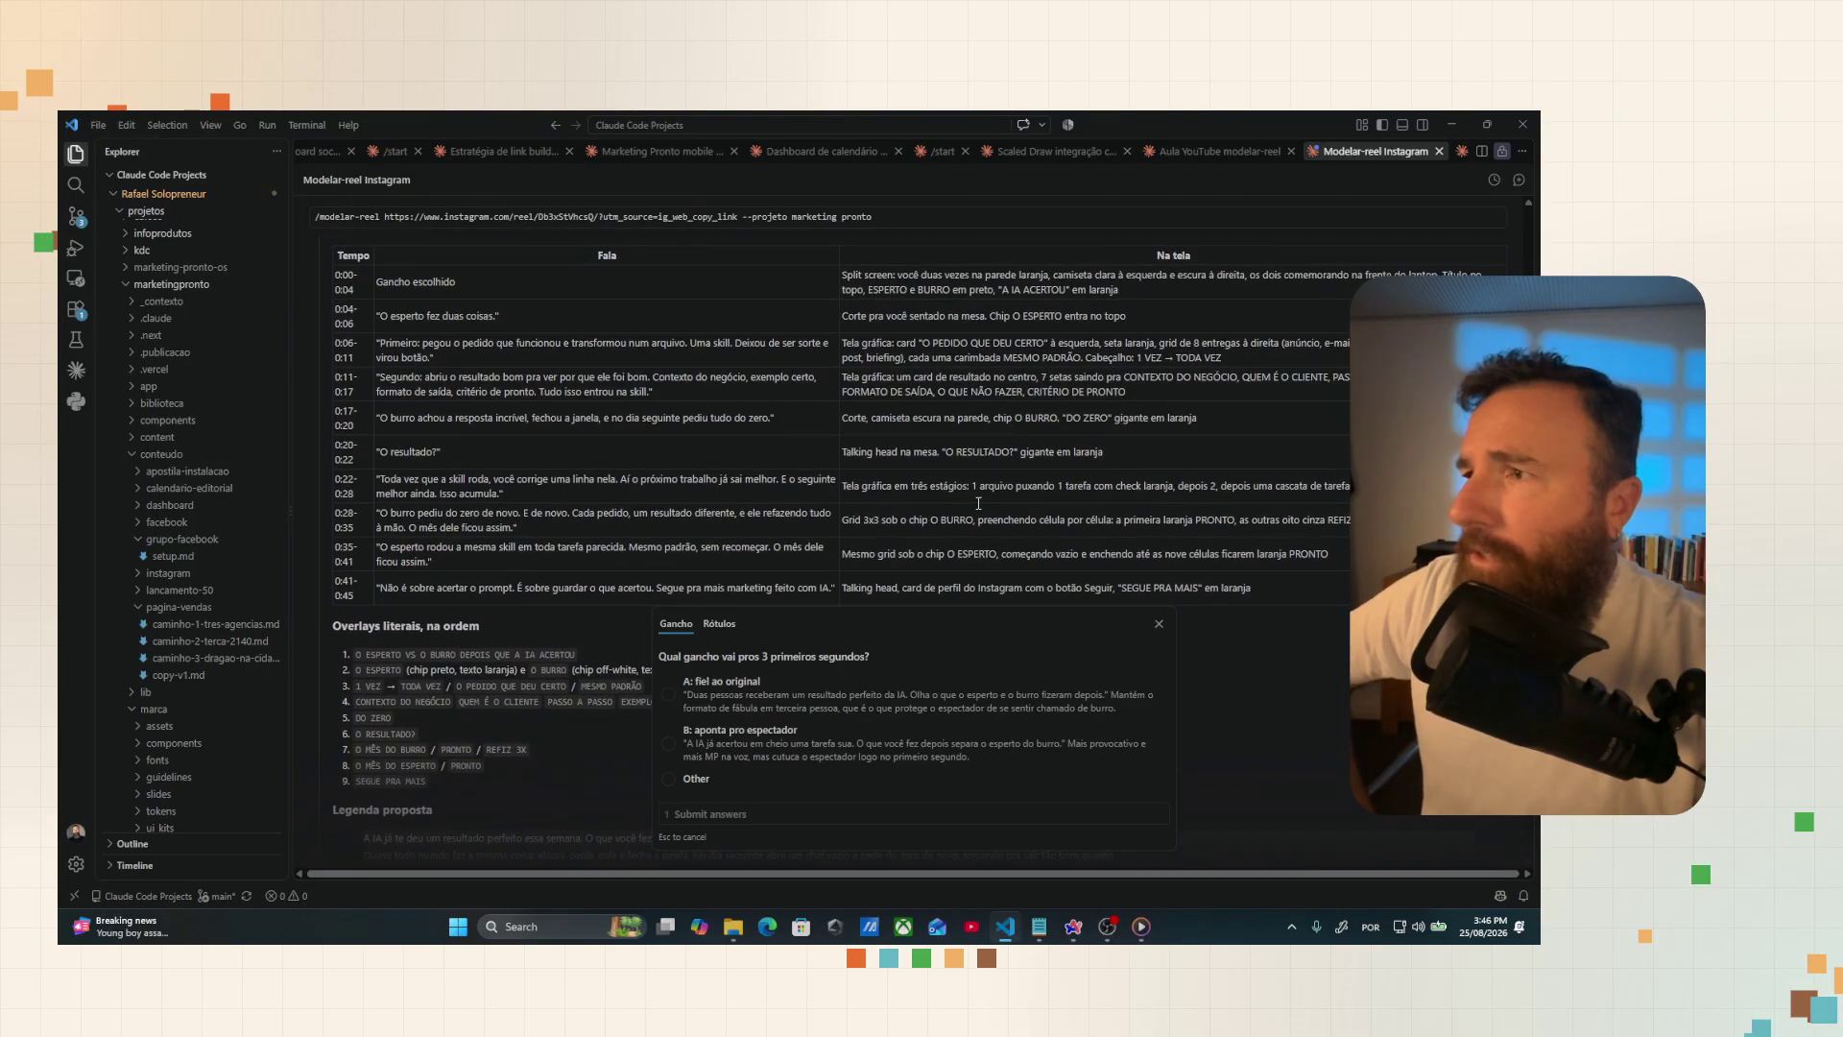
scroll(978, 503, "down", 3)
scroll(978, 503, "down", 1)
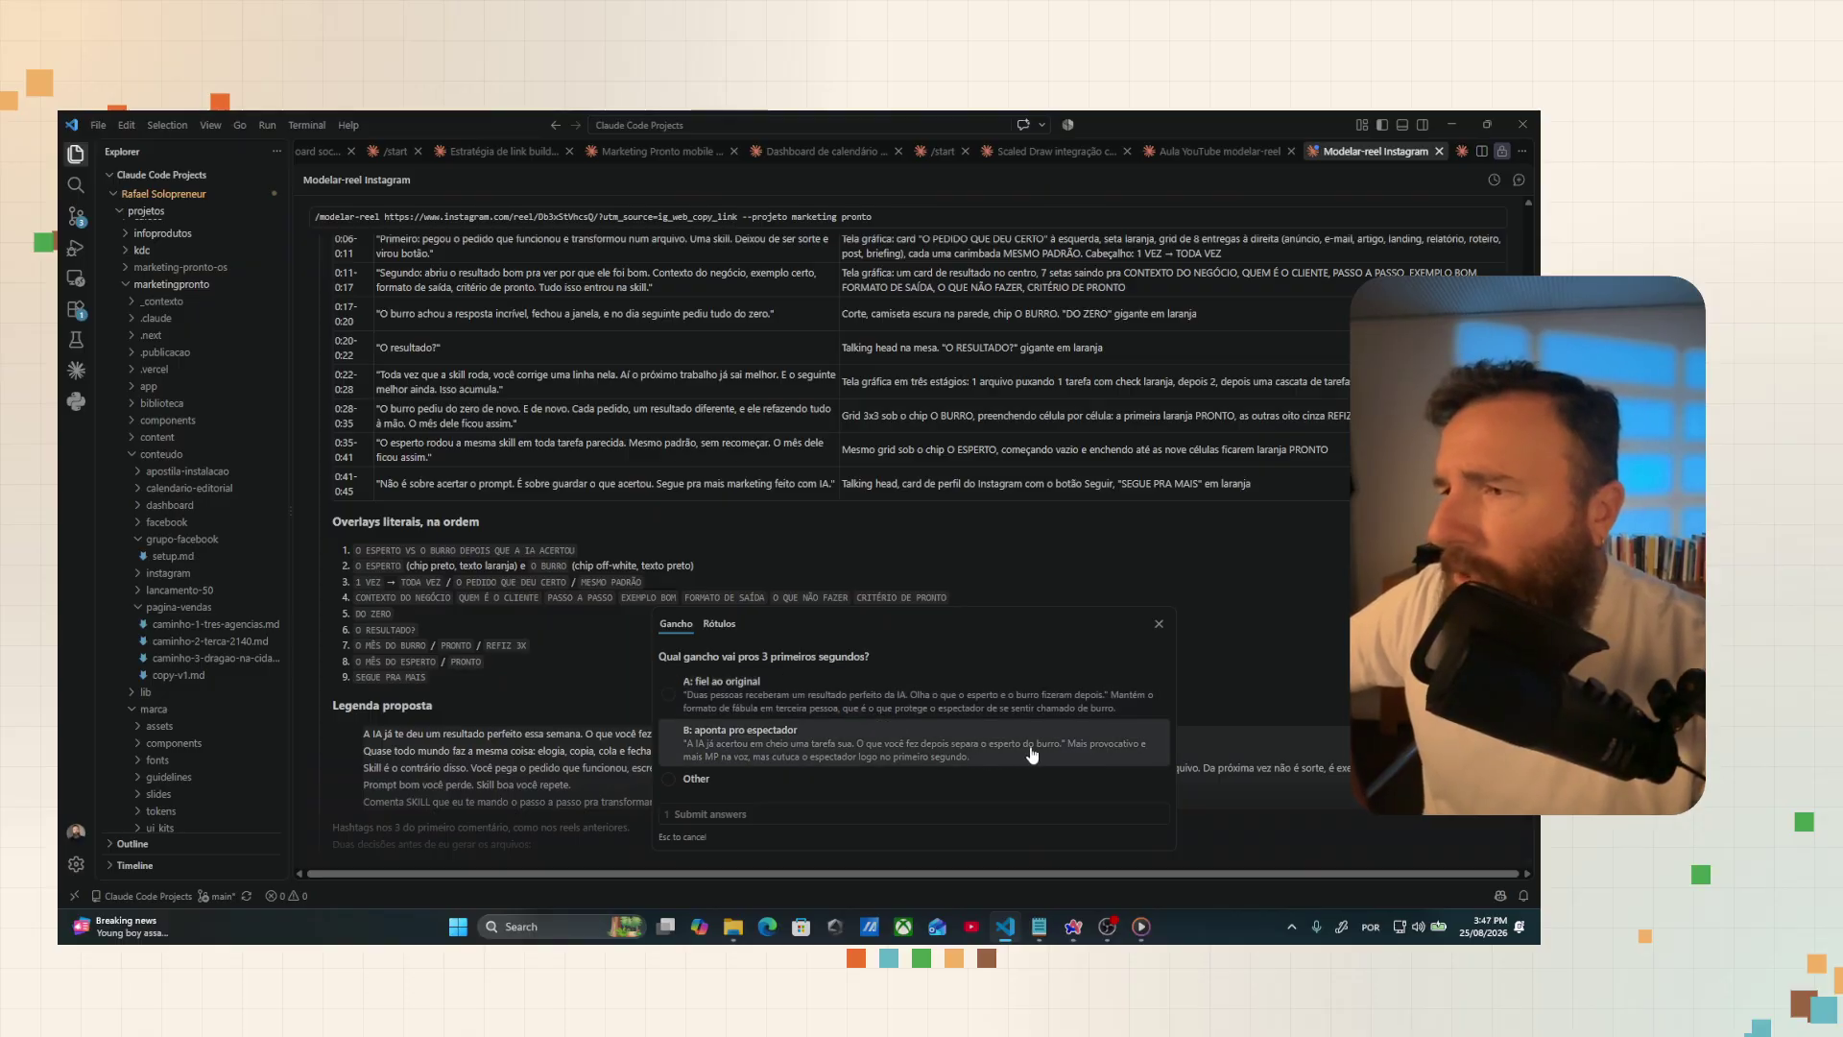
Step: Answer Claude's questions with hook "A: fiel ao original" and character labels "O ESPERTO / O BURRO", and submit the answers
left_click(880, 696)
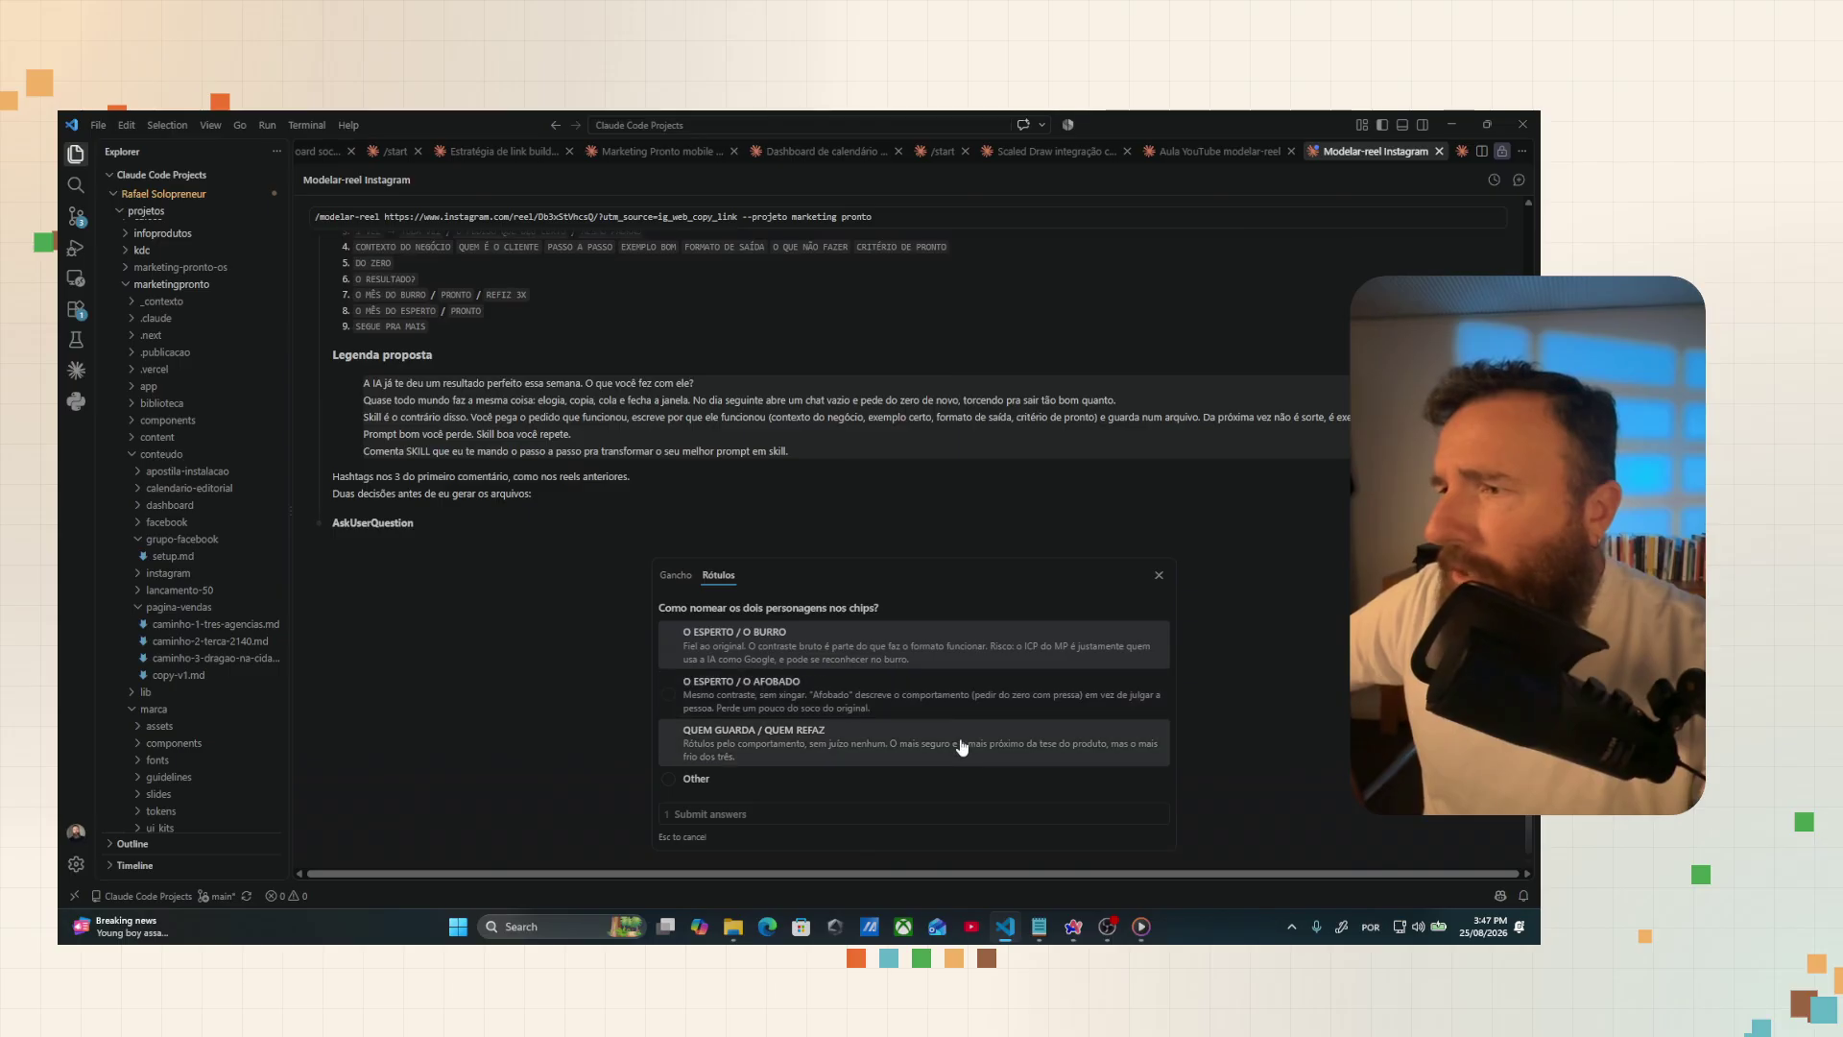
left_click(837, 654)
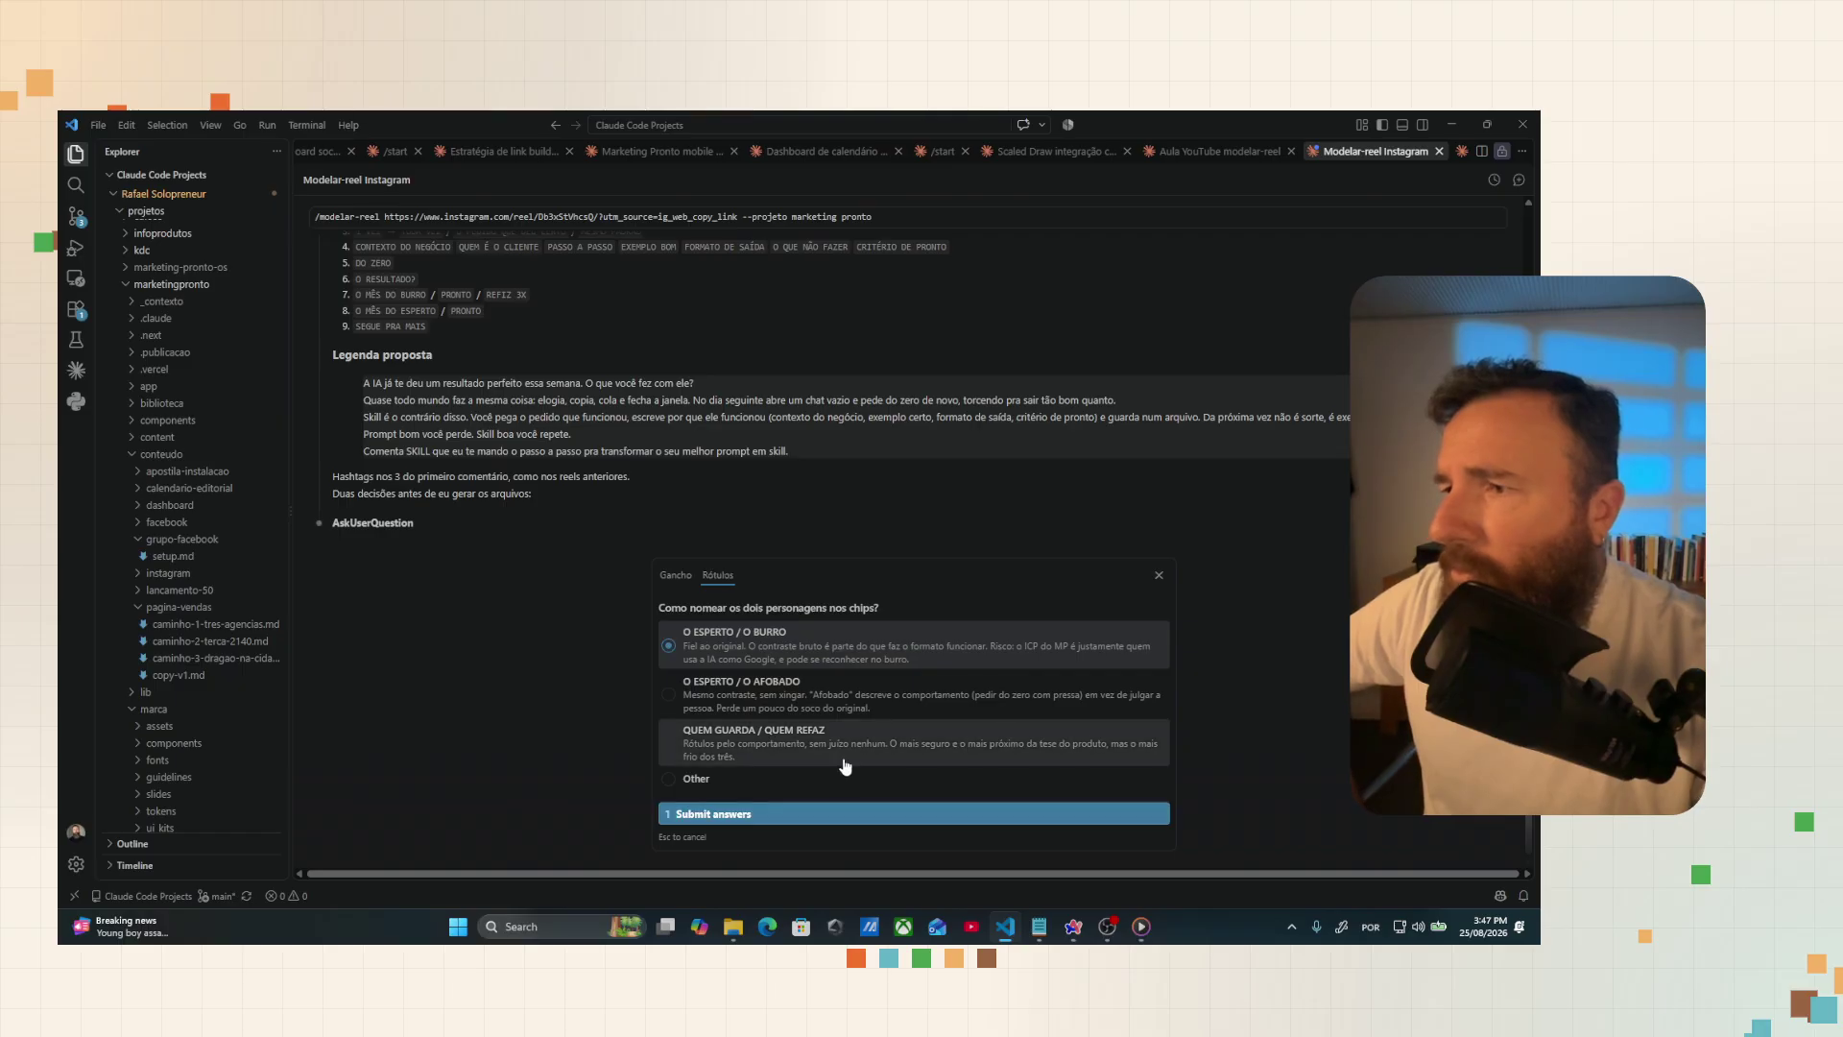
left_click(819, 815)
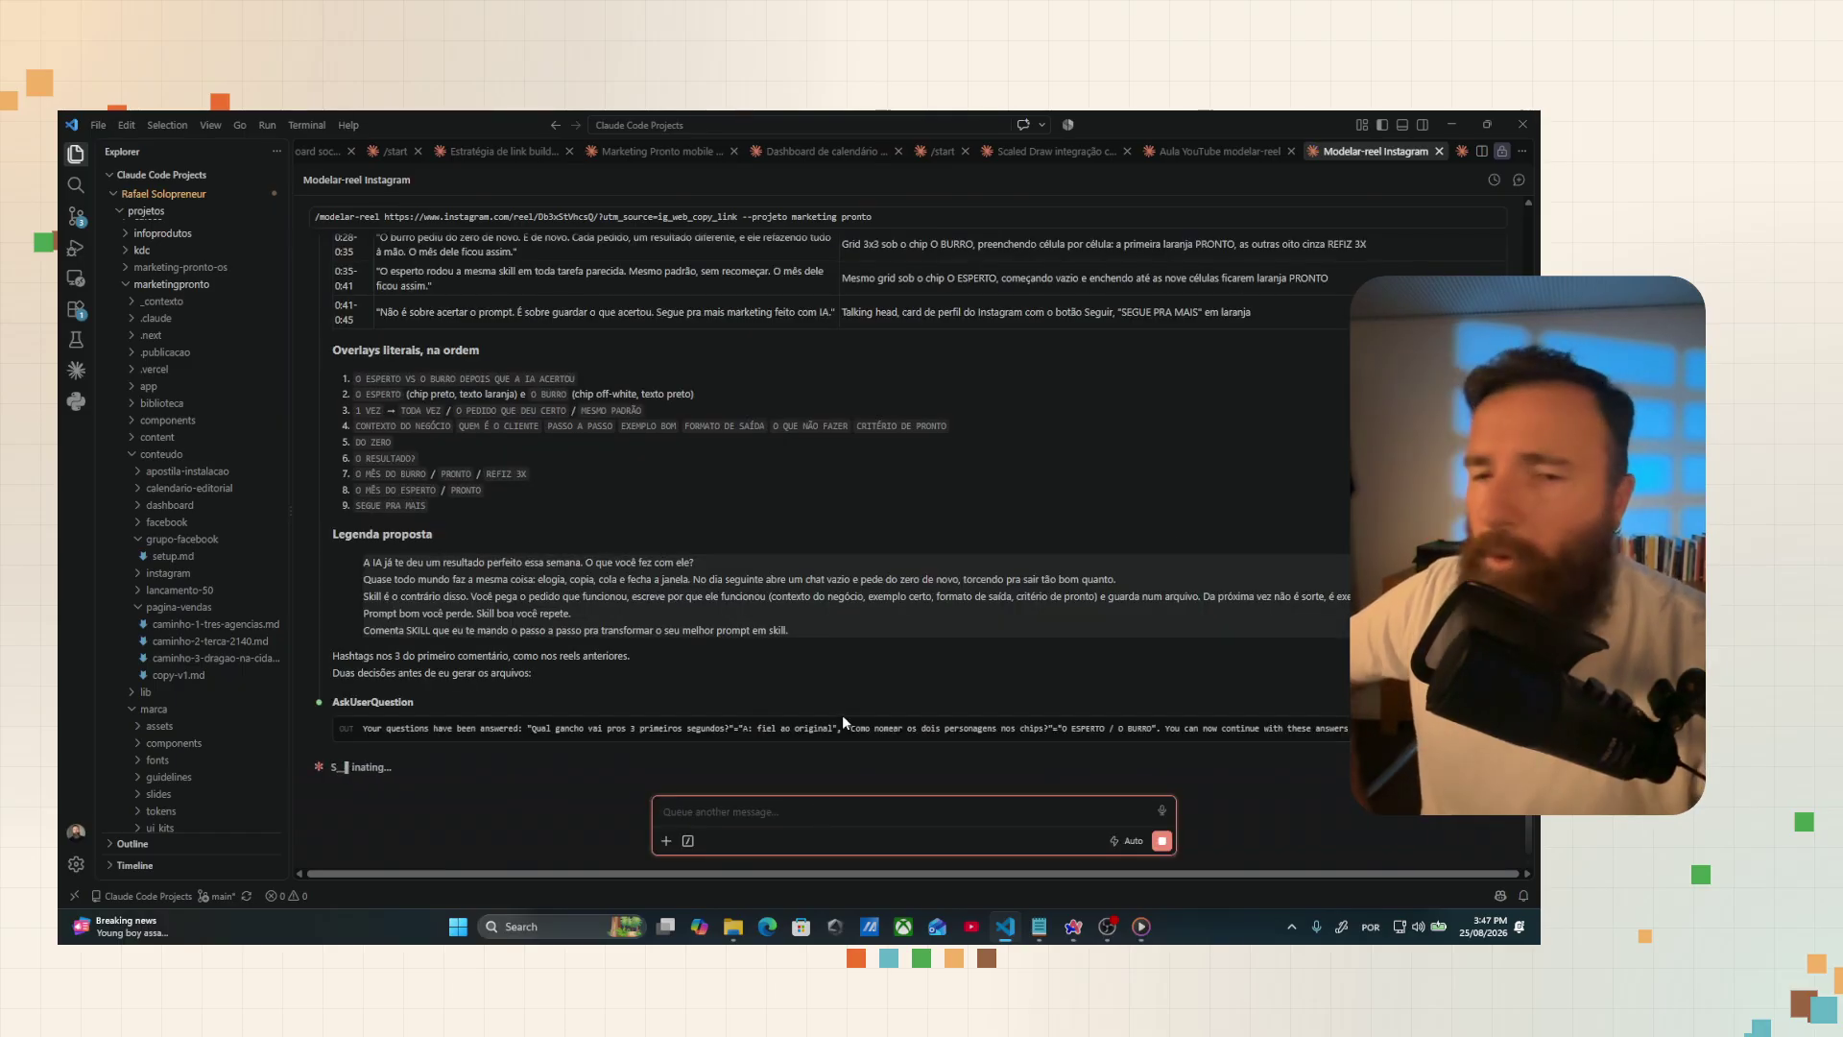